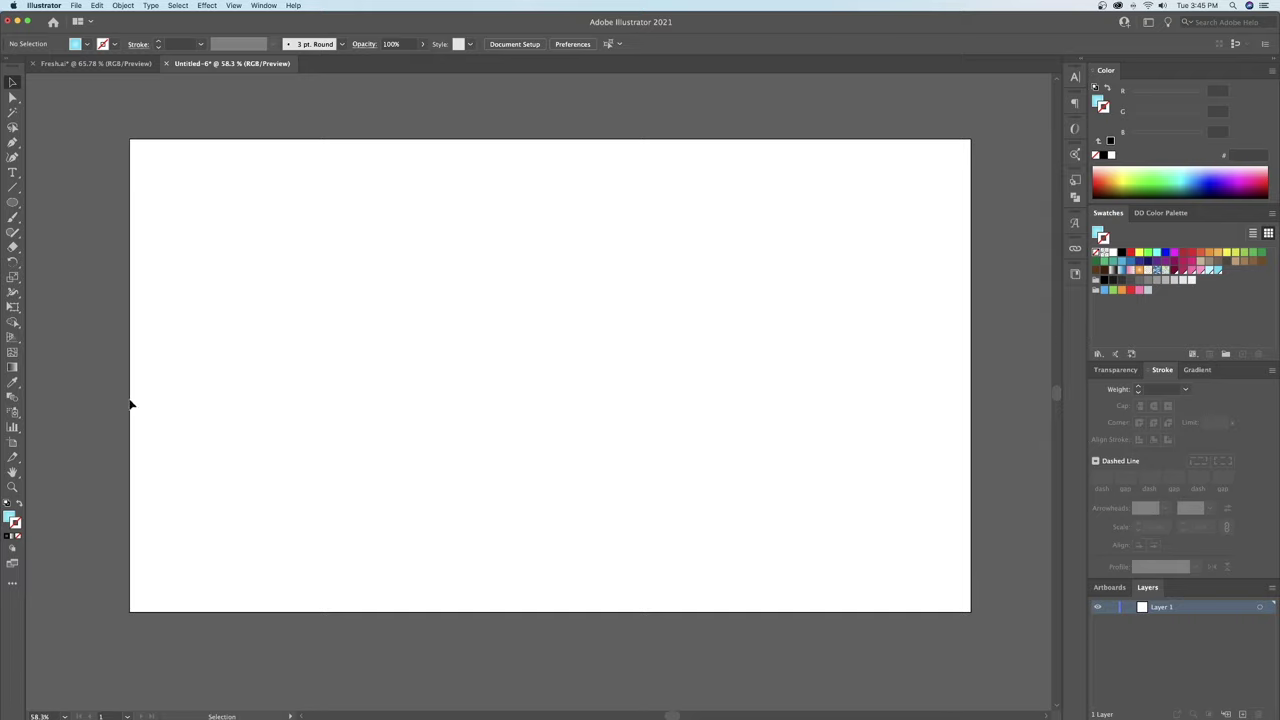
Check the dimensions of the artboard in its options
double_click(12, 443)
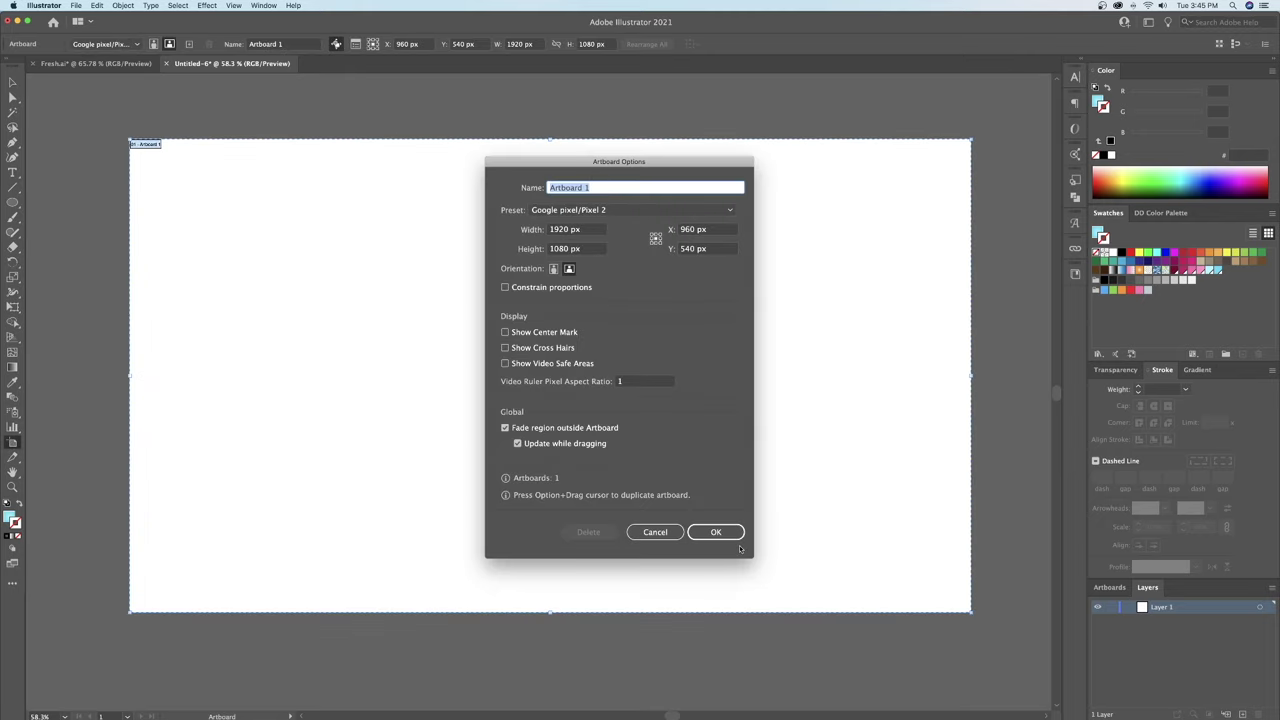
click(728, 537)
click(12, 82)
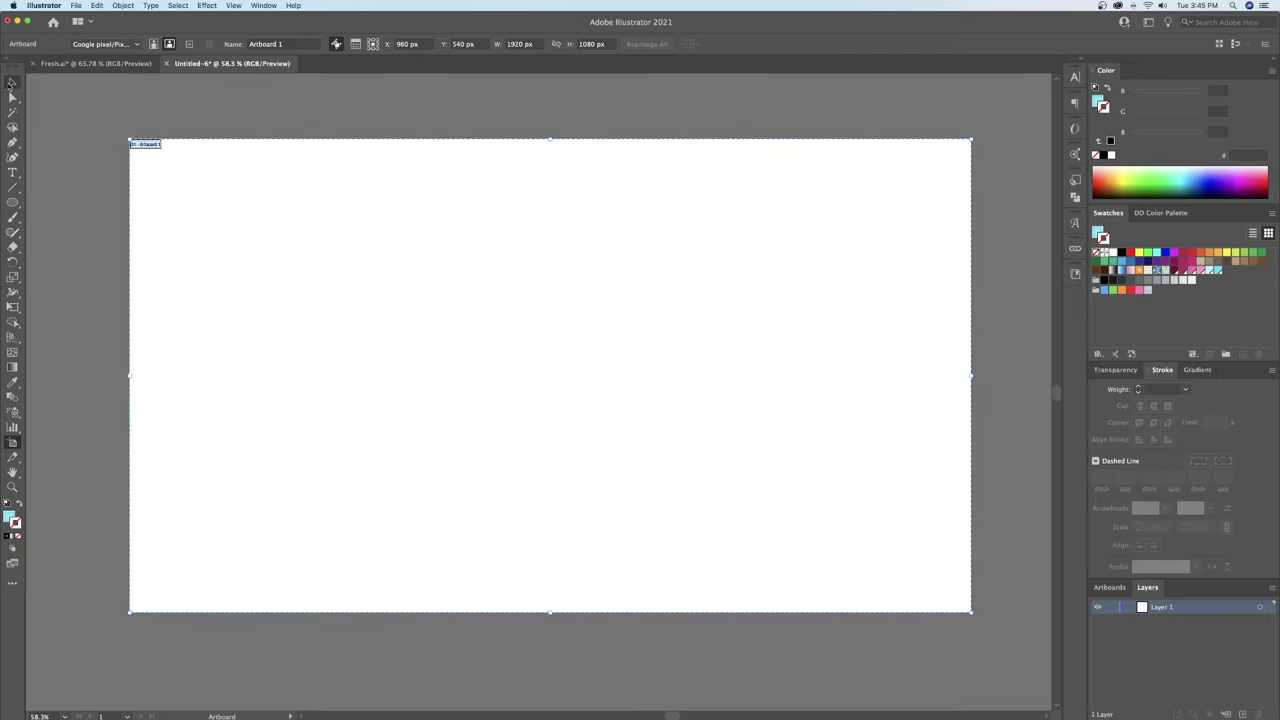
Add a text object reading "Fresh" near the middle of the artboard
drag(445, 368, 467, 373)
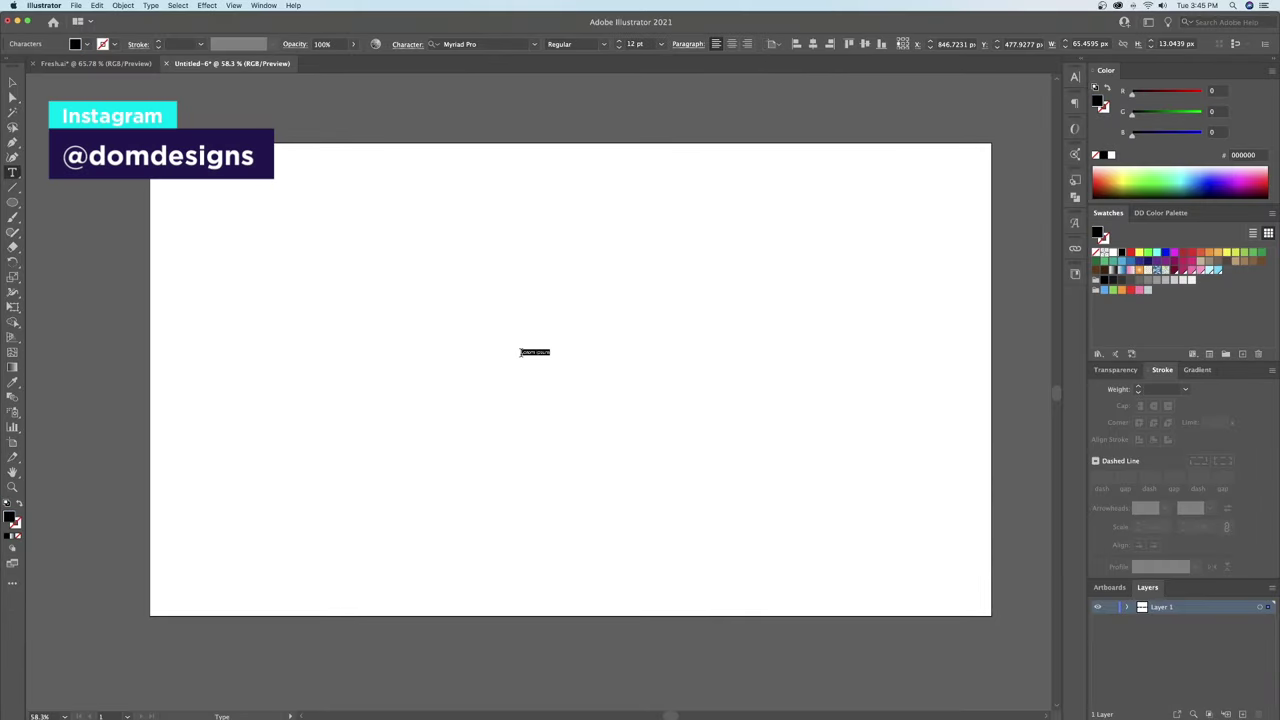
key(BackSpace)
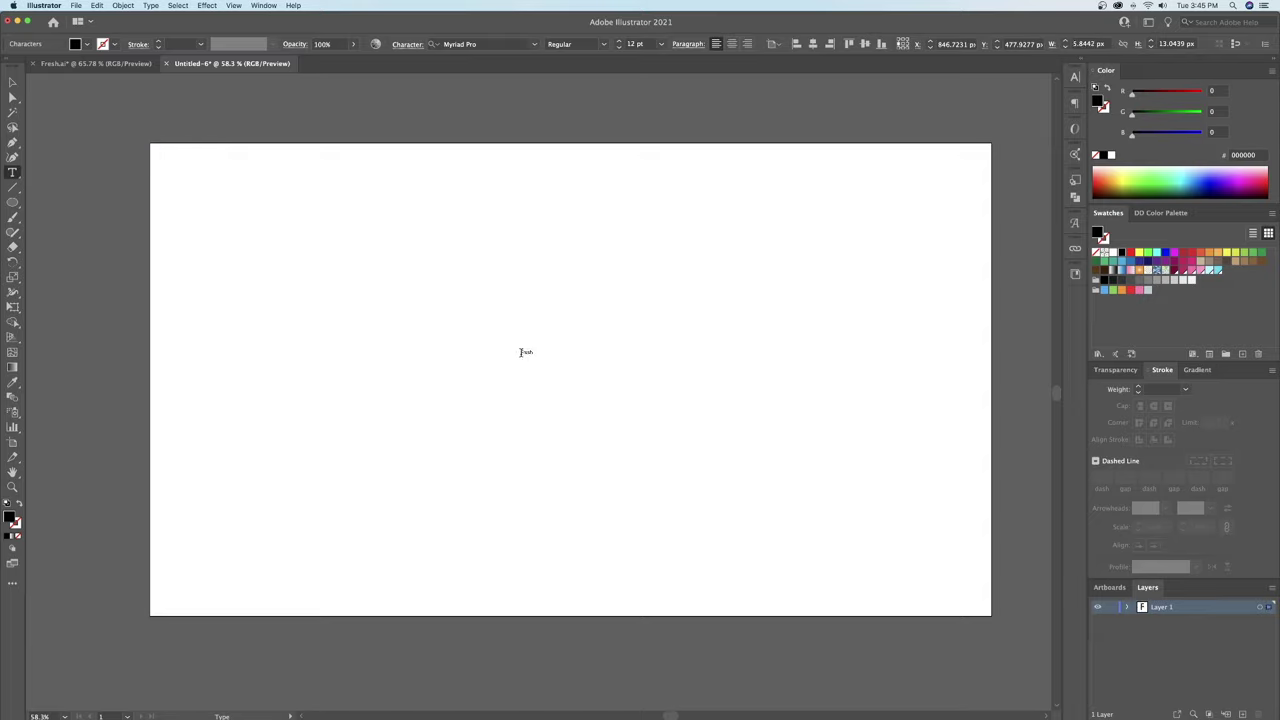
key(Escape)
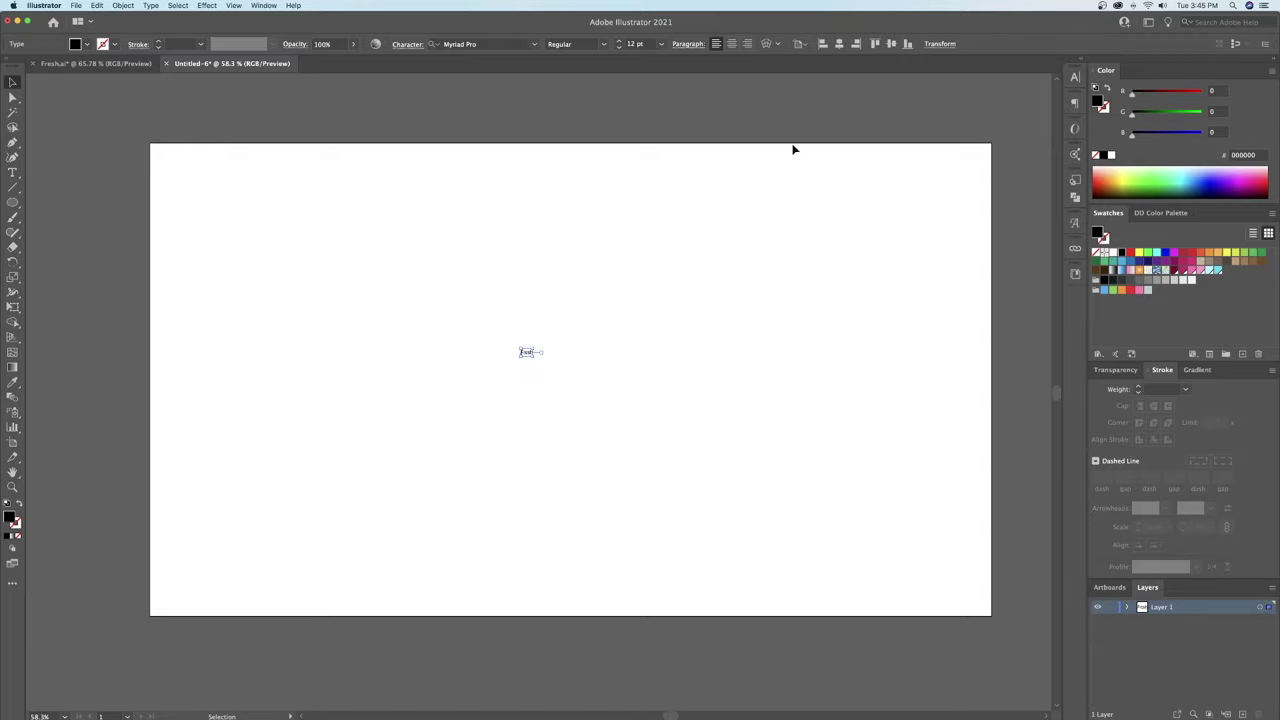
Center the "Fresh" text on the artboard with centered paragraph alignment and scale it up to about 455 pt
click(731, 45)
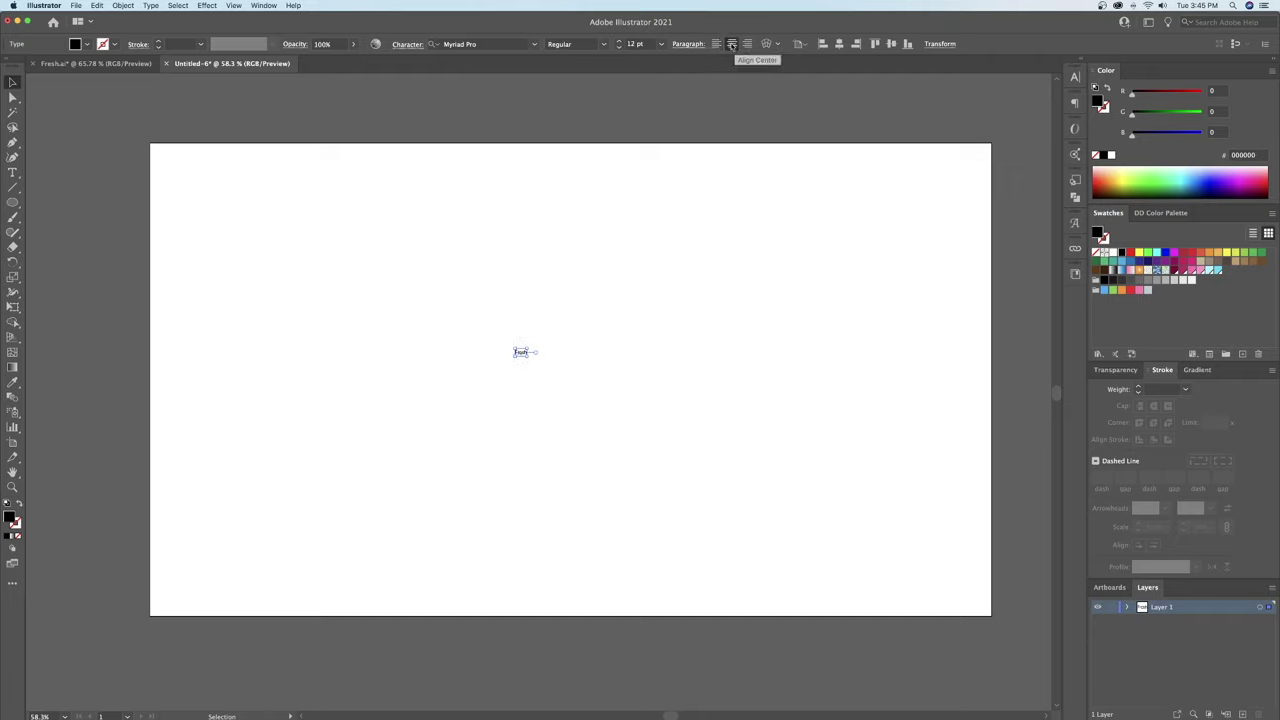
click(839, 44)
click(891, 44)
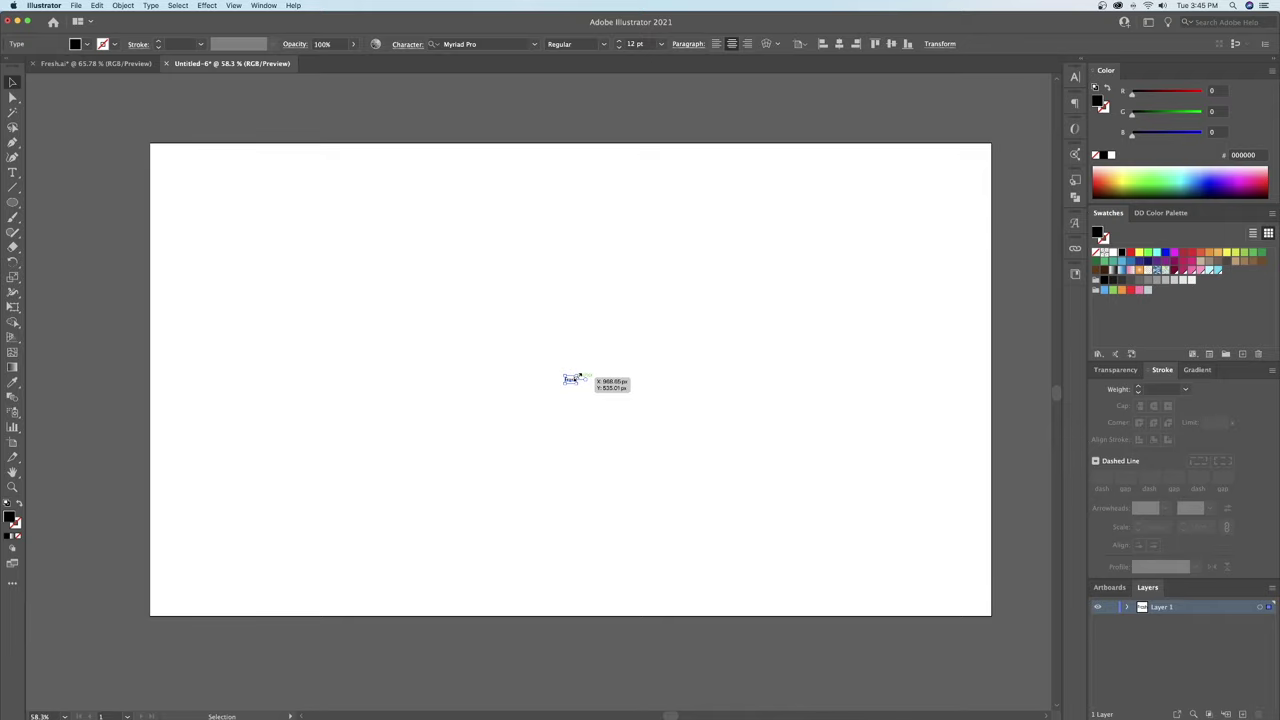
drag(579, 376, 815, 244)
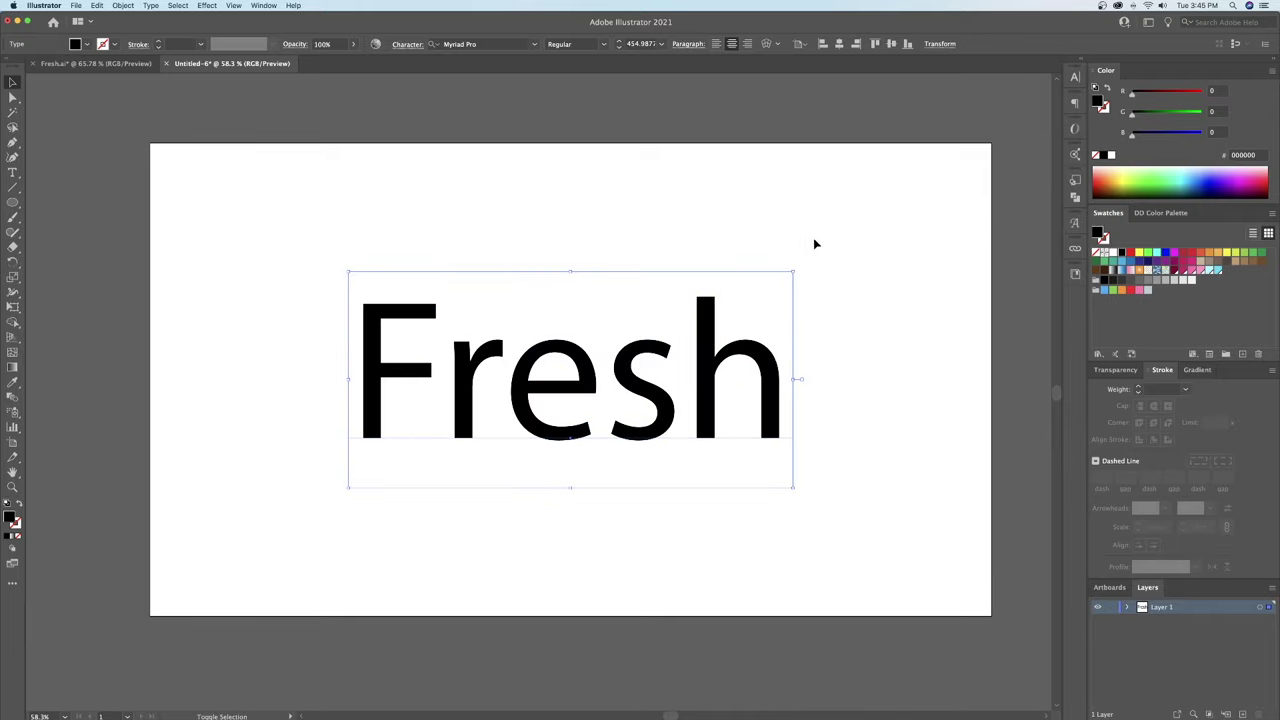
Set the font of the "Fresh" text to Kathen
click(829, 350)
click(609, 298)
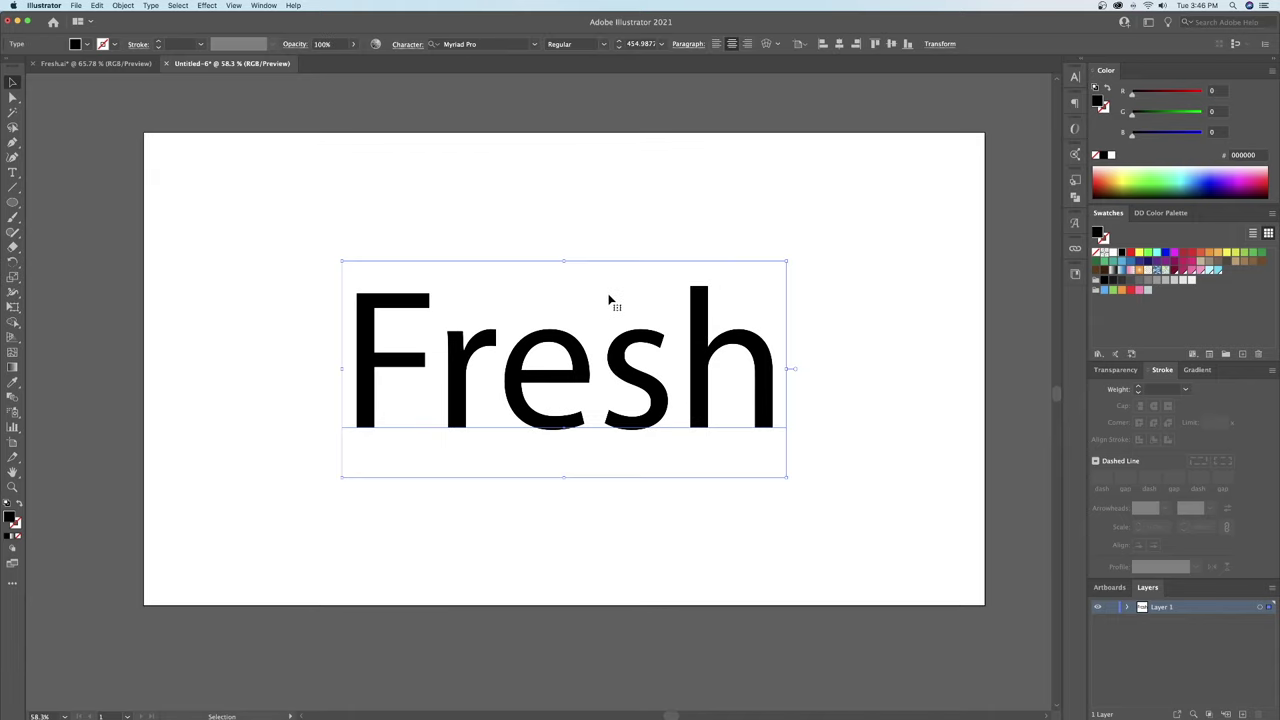
click(470, 44)
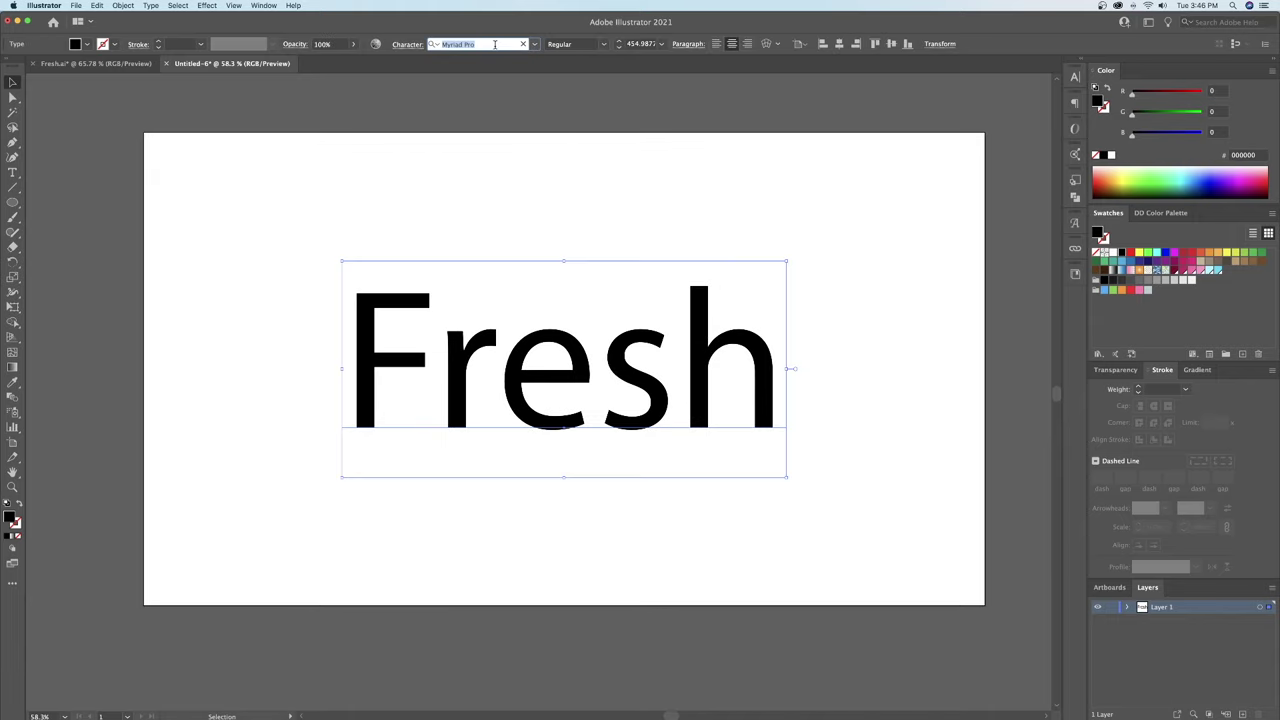
text(kathen)
key(Return)
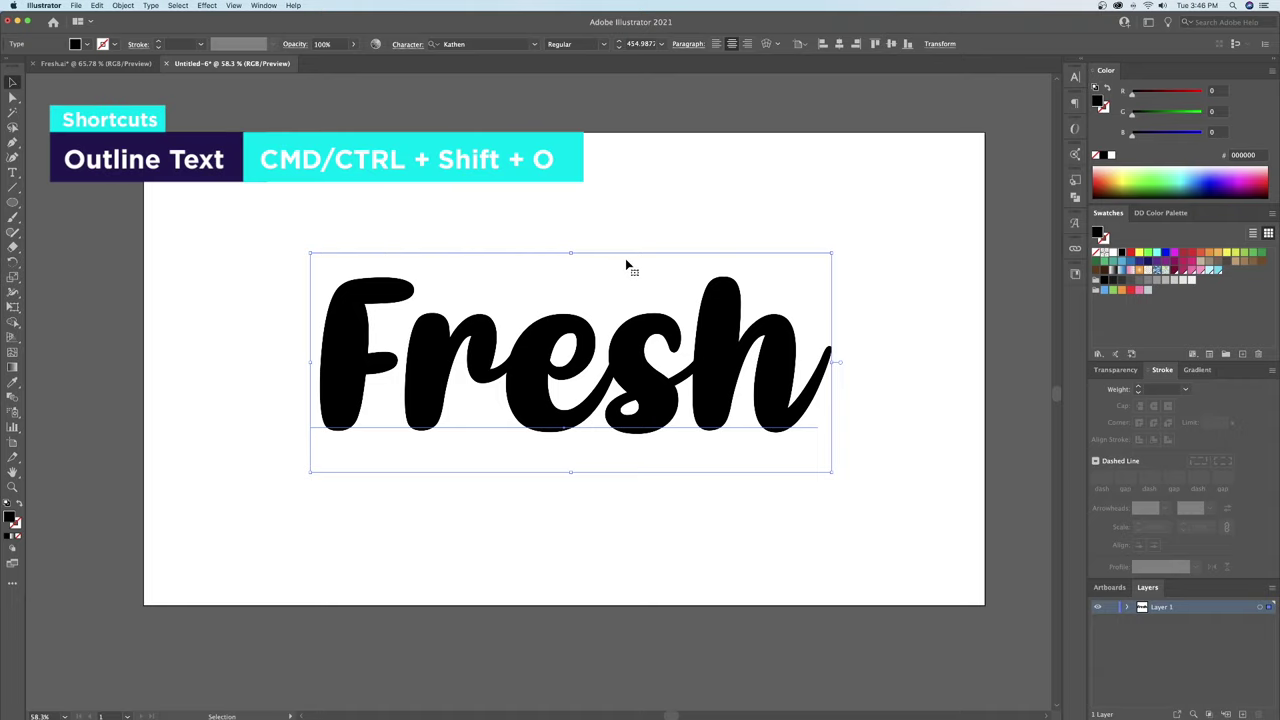
Convert the "Fresh" text to outlines and unite its overlapping letters into merged shapes
key(super+shift+o)
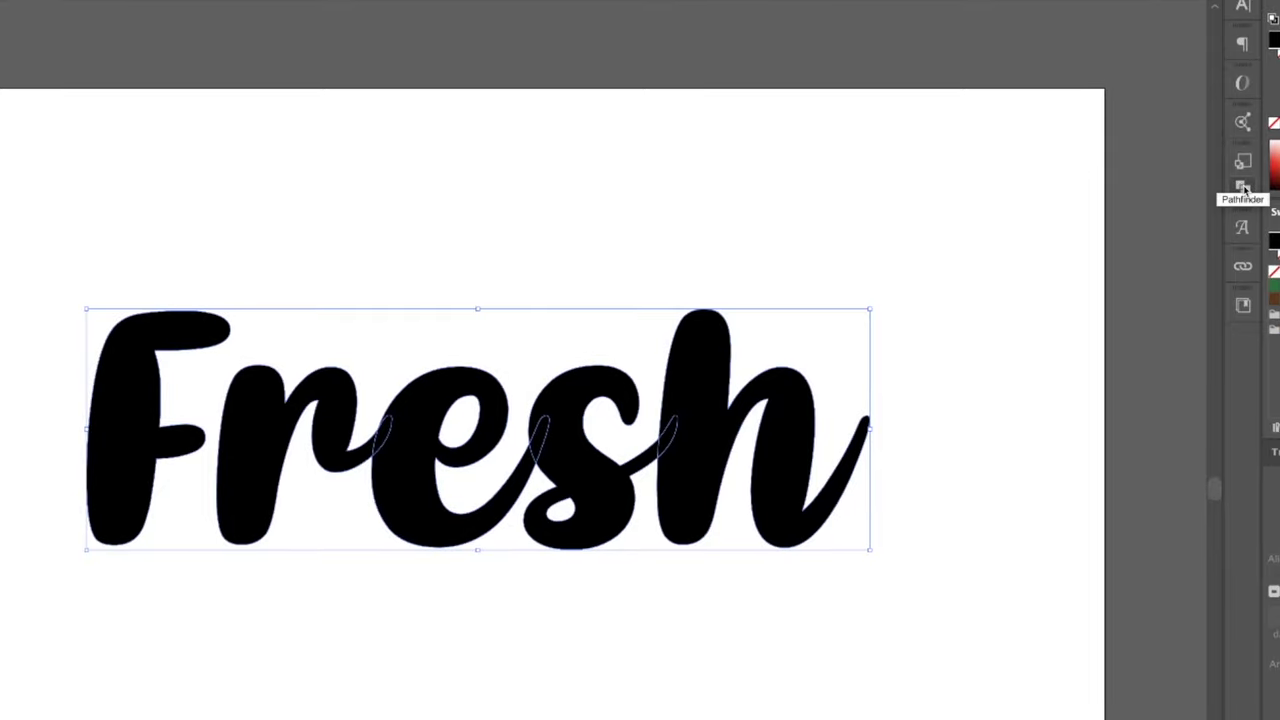
click(1243, 188)
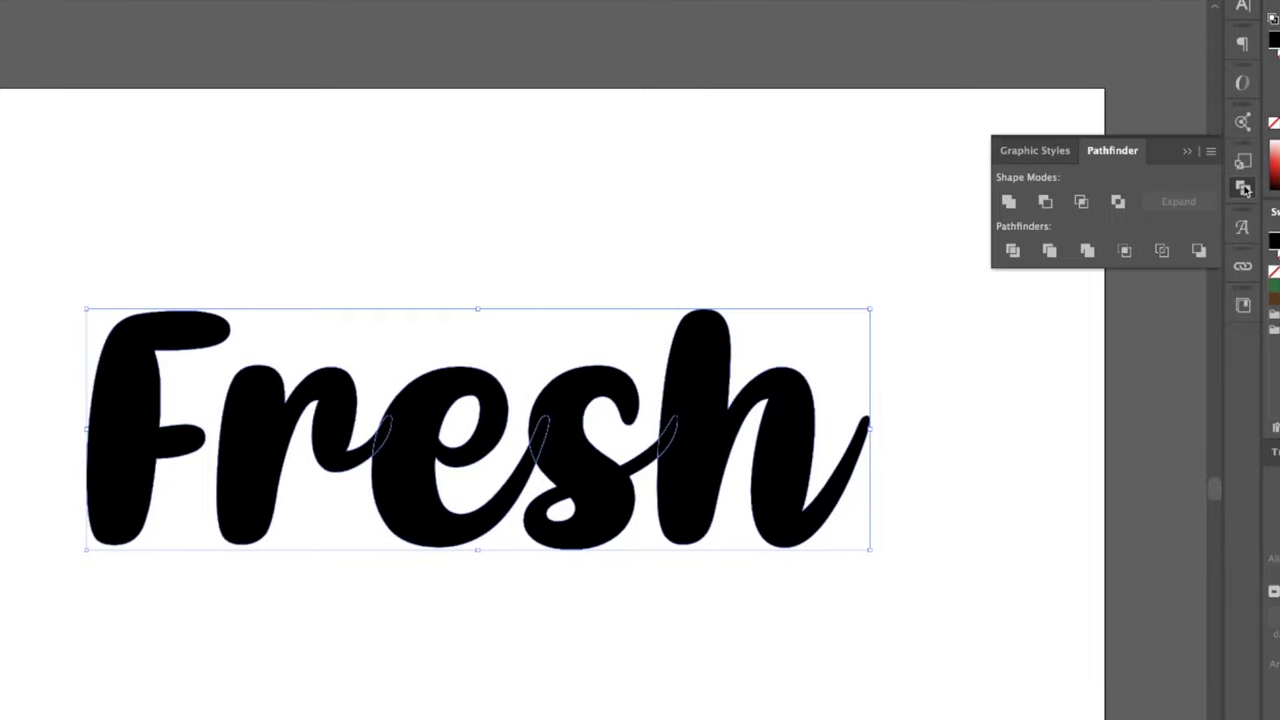
click(1010, 202)
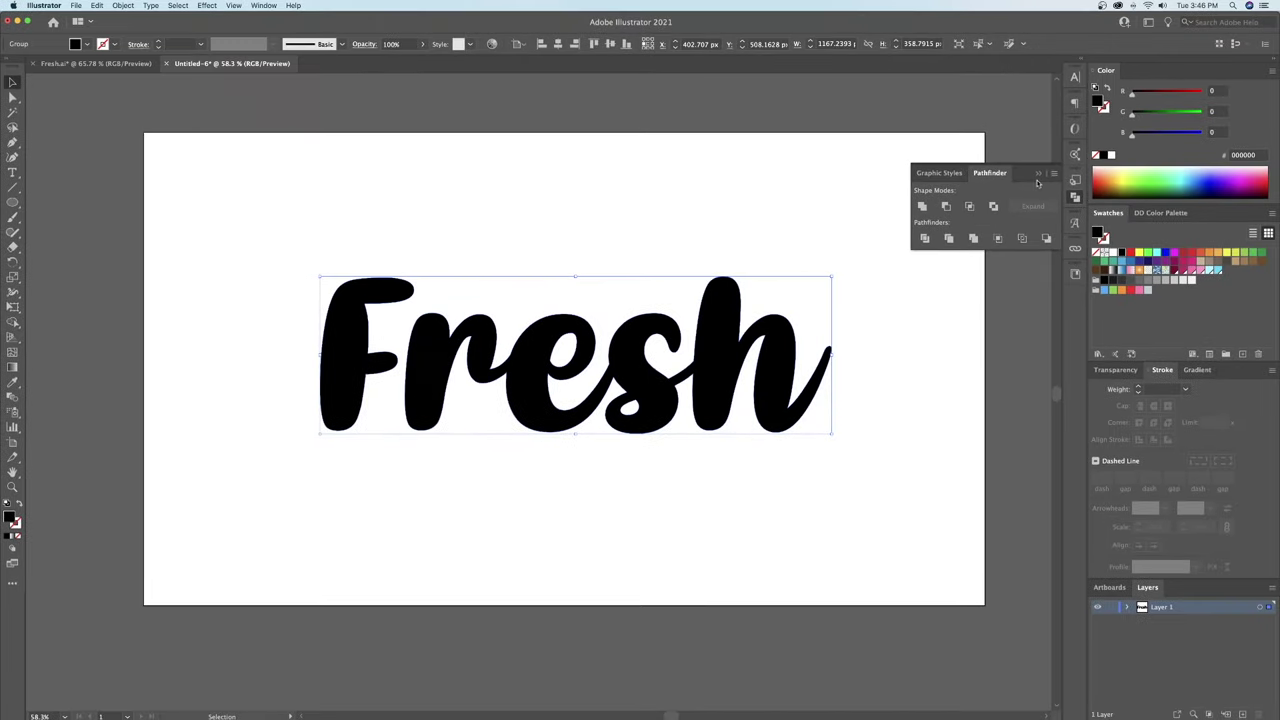
click(1187, 150)
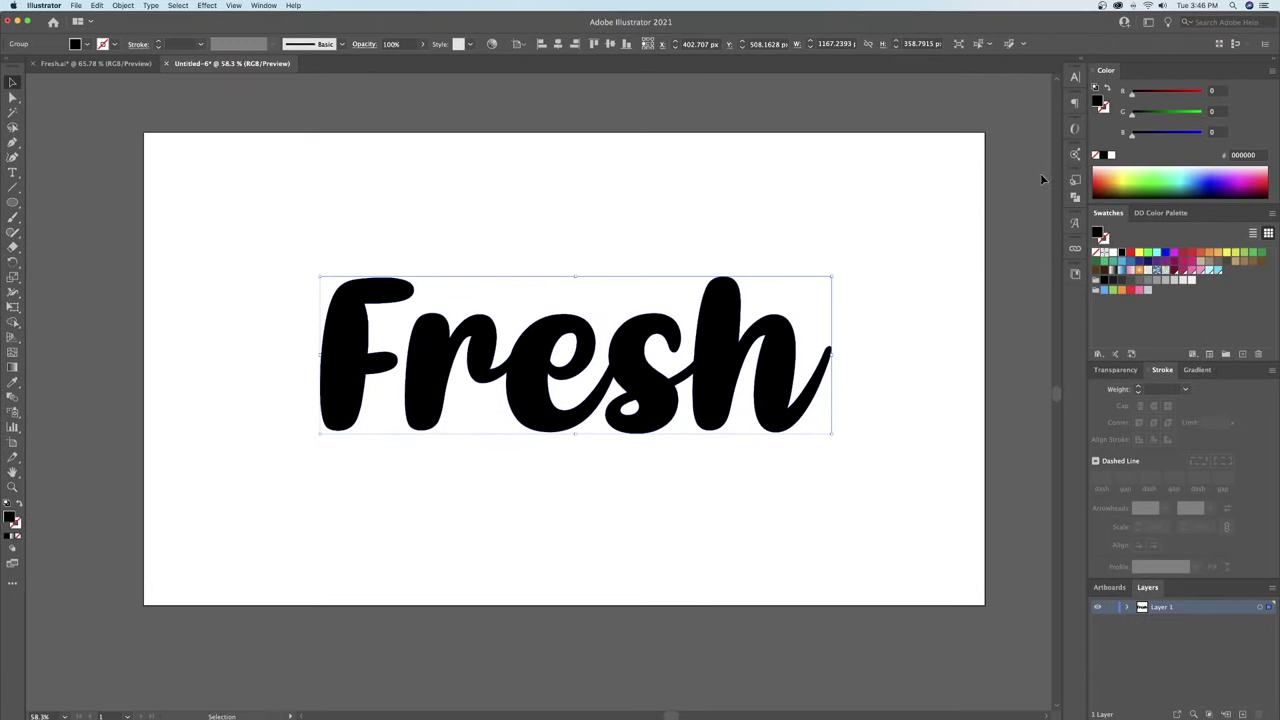
Isolate the lettering group and enlarge the letter F to about 246 × 400 px
double_click(380, 303)
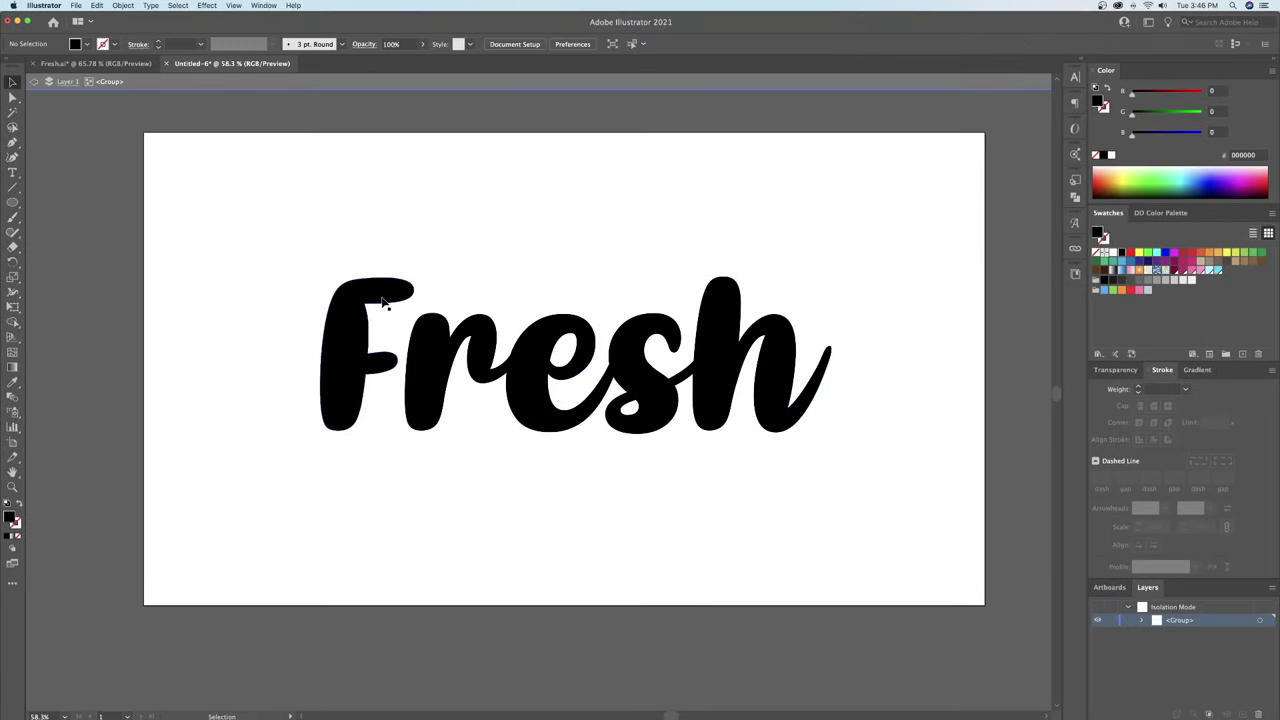
click(382, 303)
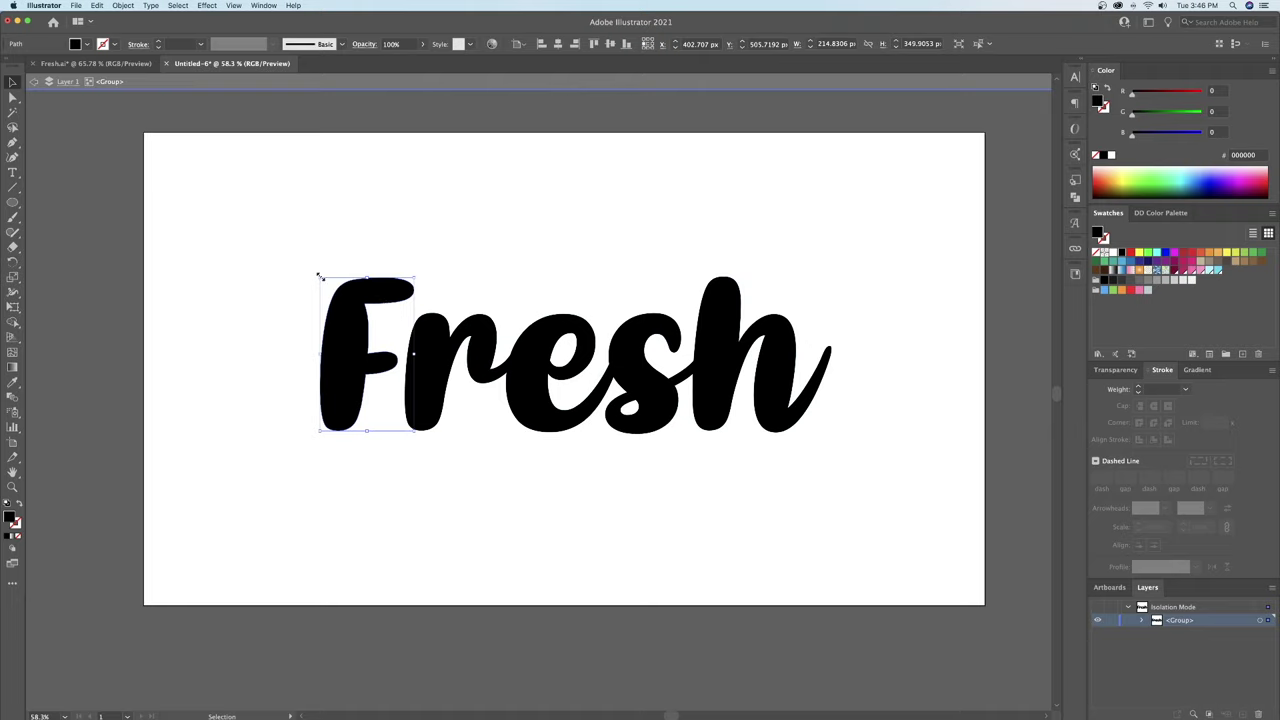
mouse_move(320, 279)
mouse_down()
mouse_move(298, 254)
mouse_move(335, 276)
mouse_up()
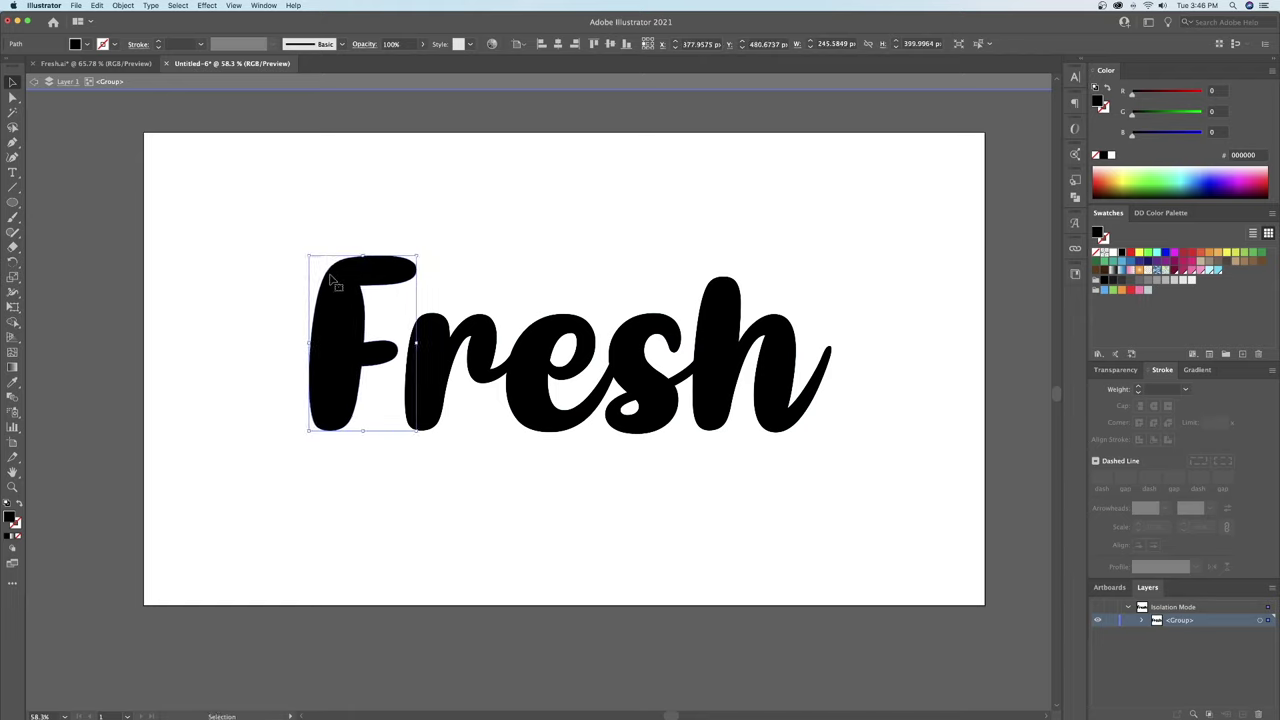
click(545, 235)
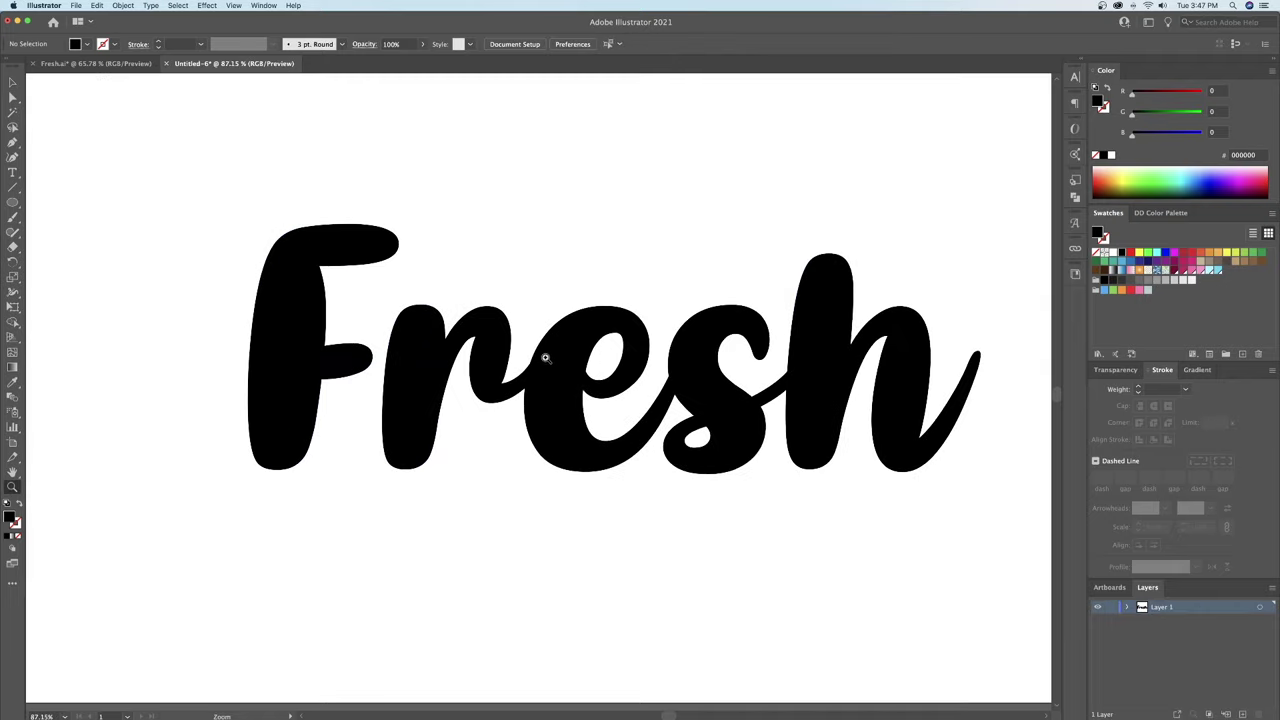
Apply Offset Path to the "Fresh" lettering with an 18 px offset, Miter joins and a miter limit of 4
mouse_move(546, 360)
mouse_down()
mouse_move(525, 346)
mouse_move(535, 350)
mouse_up()
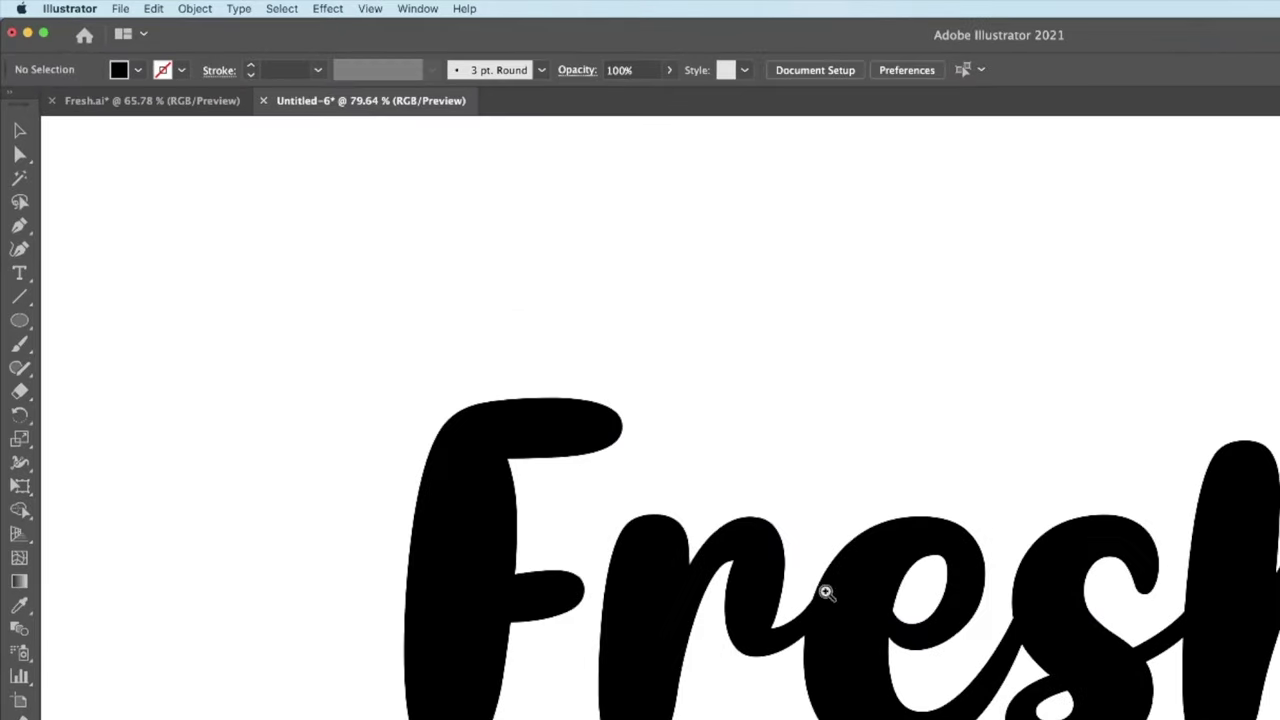
key(v)
click(557, 396)
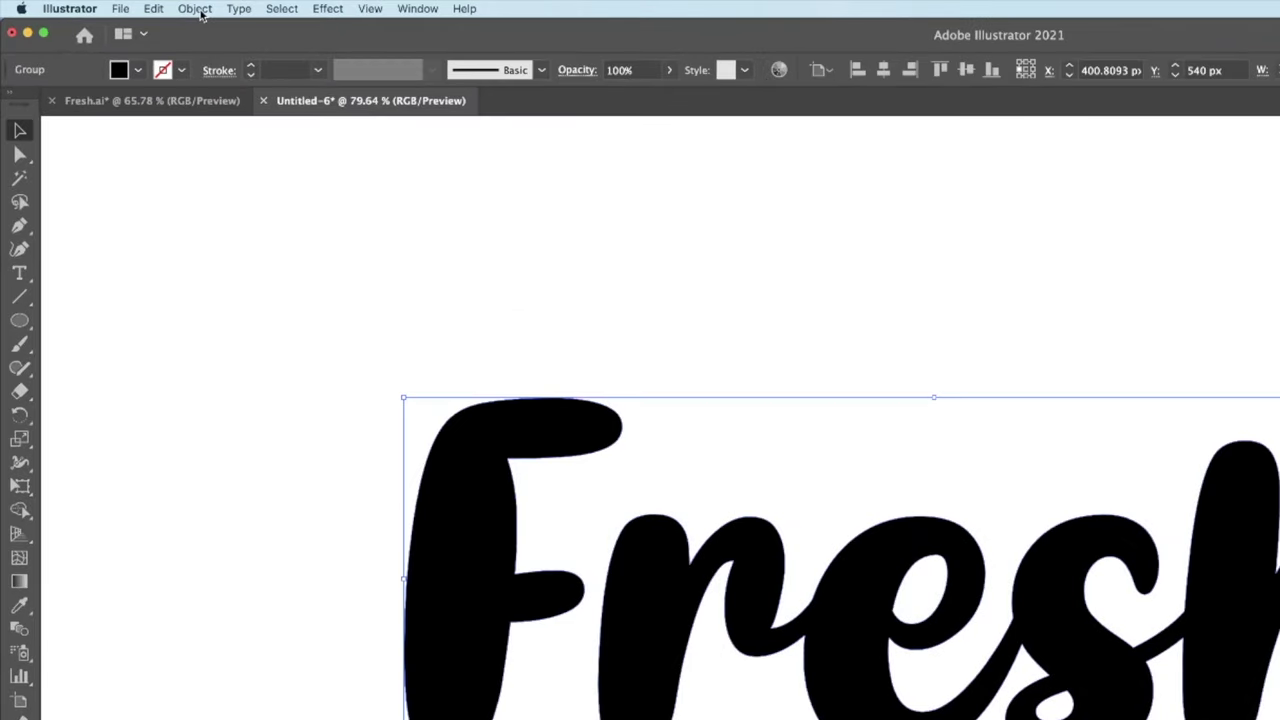
click(197, 9)
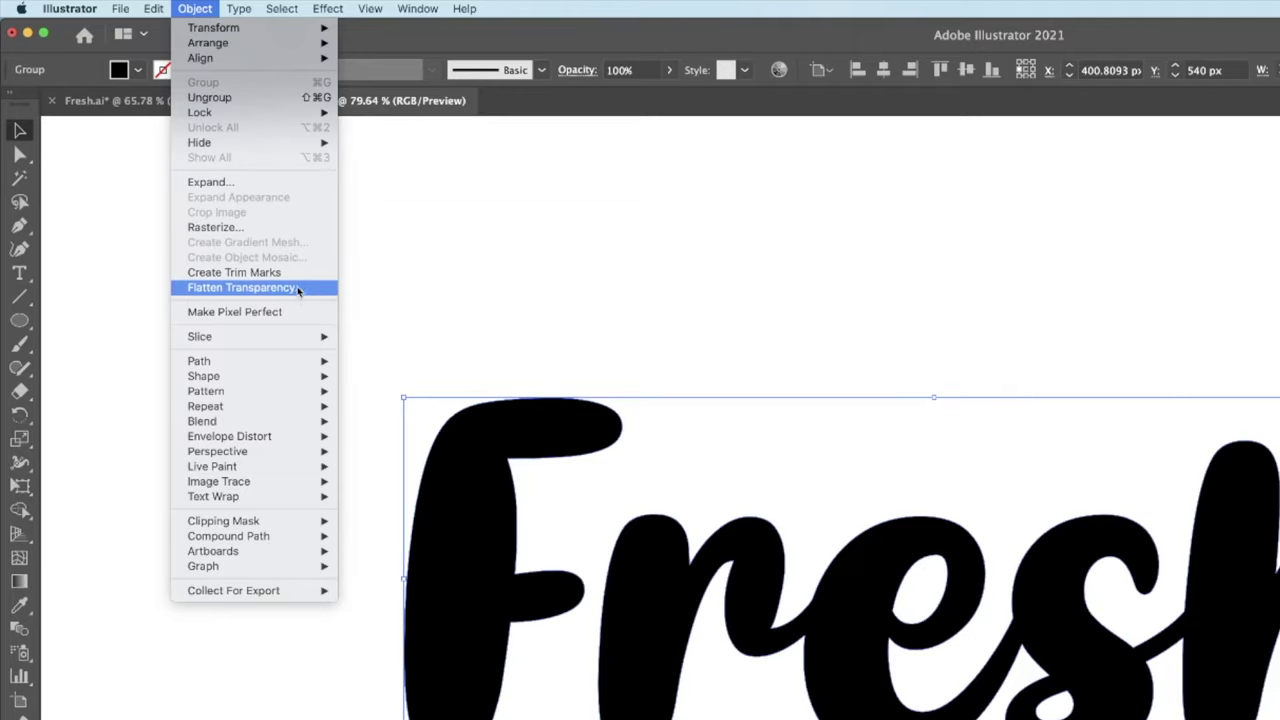
mouse_move(290, 368)
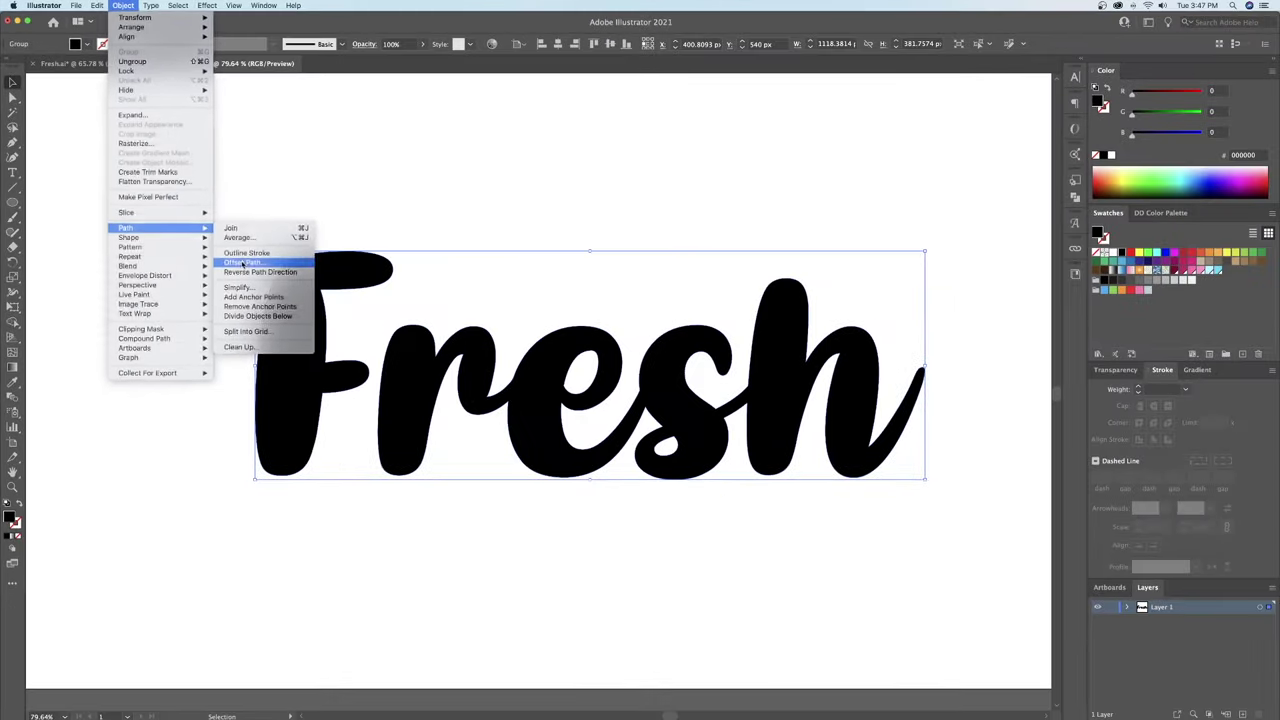
click(242, 263)
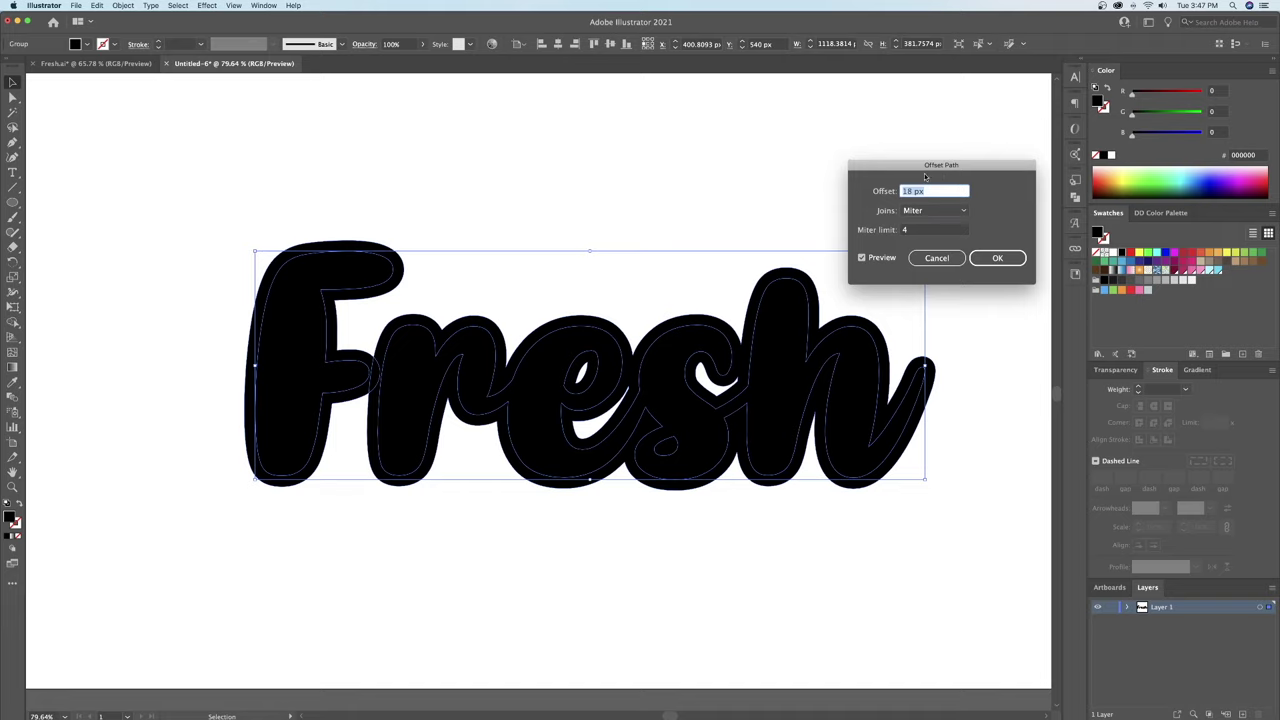
drag(925, 177, 851, 154)
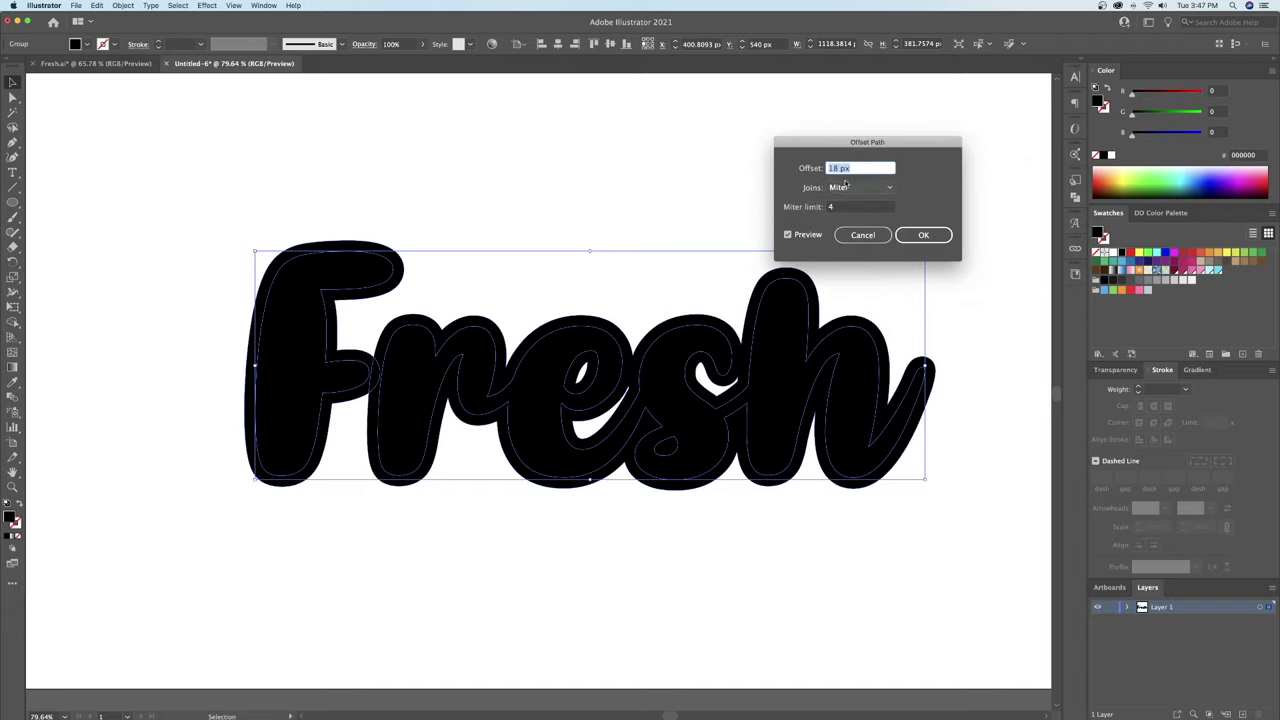
click(923, 235)
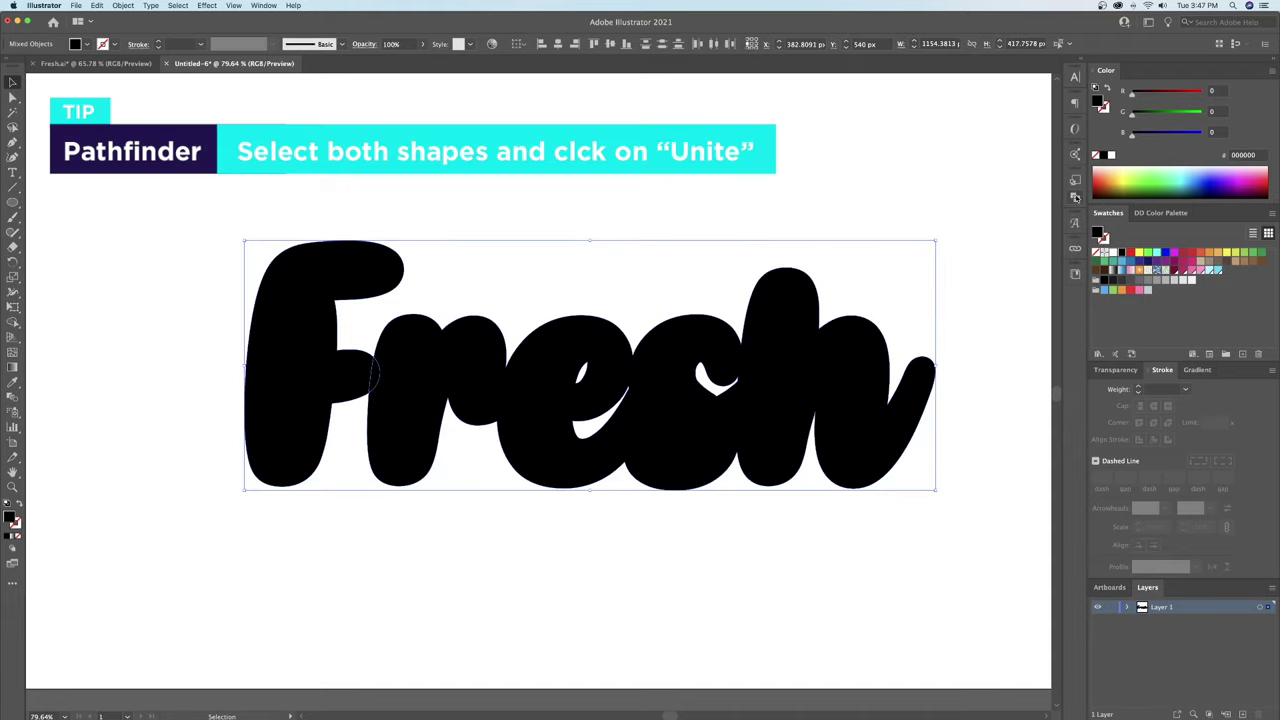
Unite the overlapping offset shapes around the lettering into one shape
click(1075, 197)
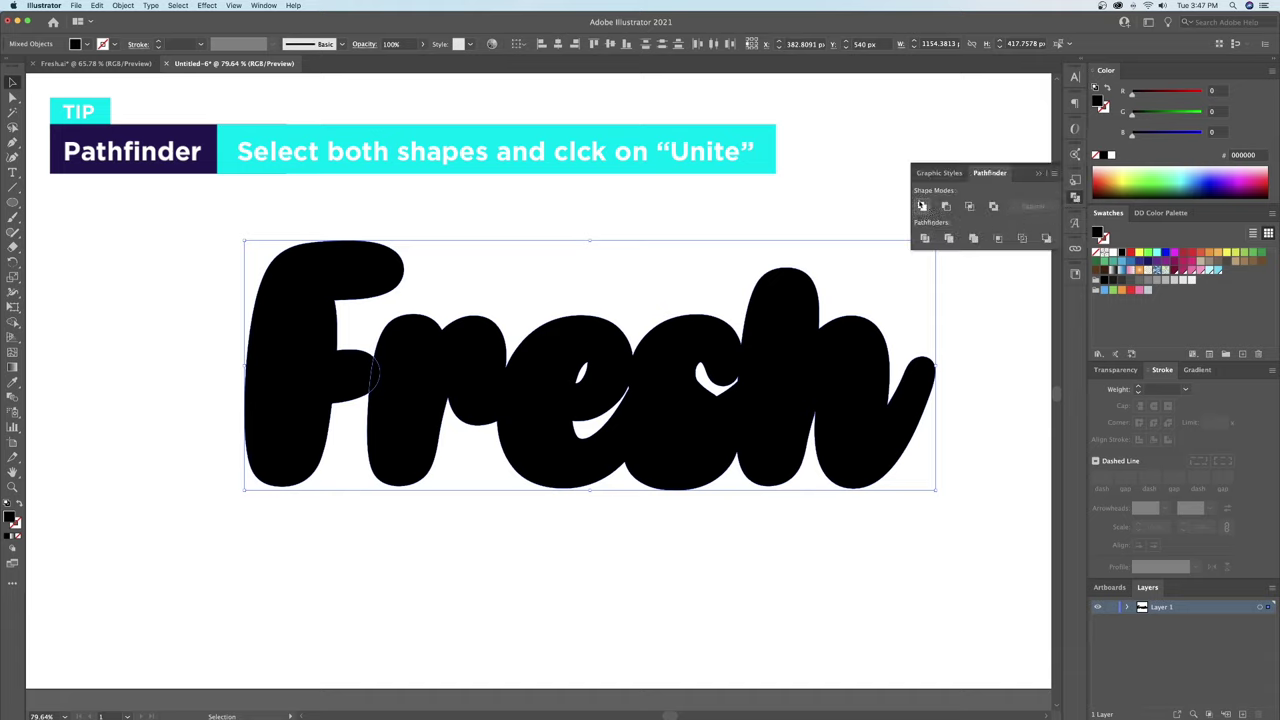
click(922, 205)
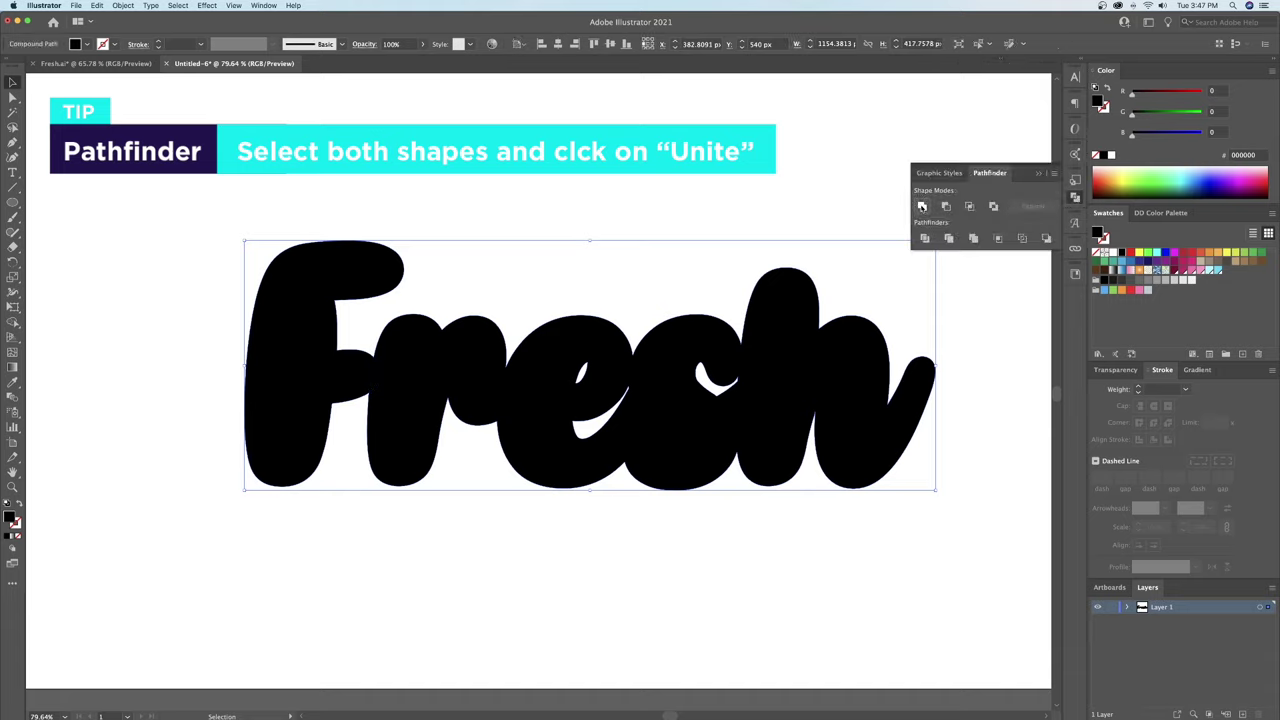
click(1040, 175)
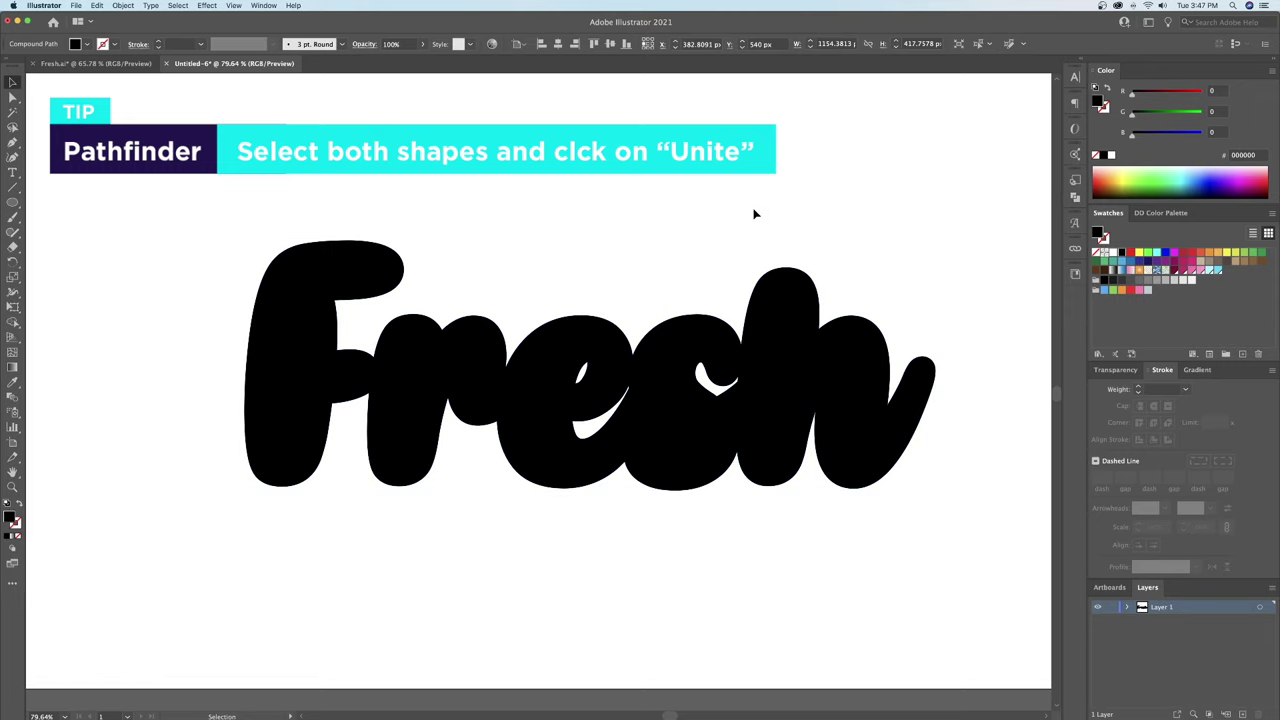
Ungroup the lettering from its united offset shape
drag(705, 350, 674, 348)
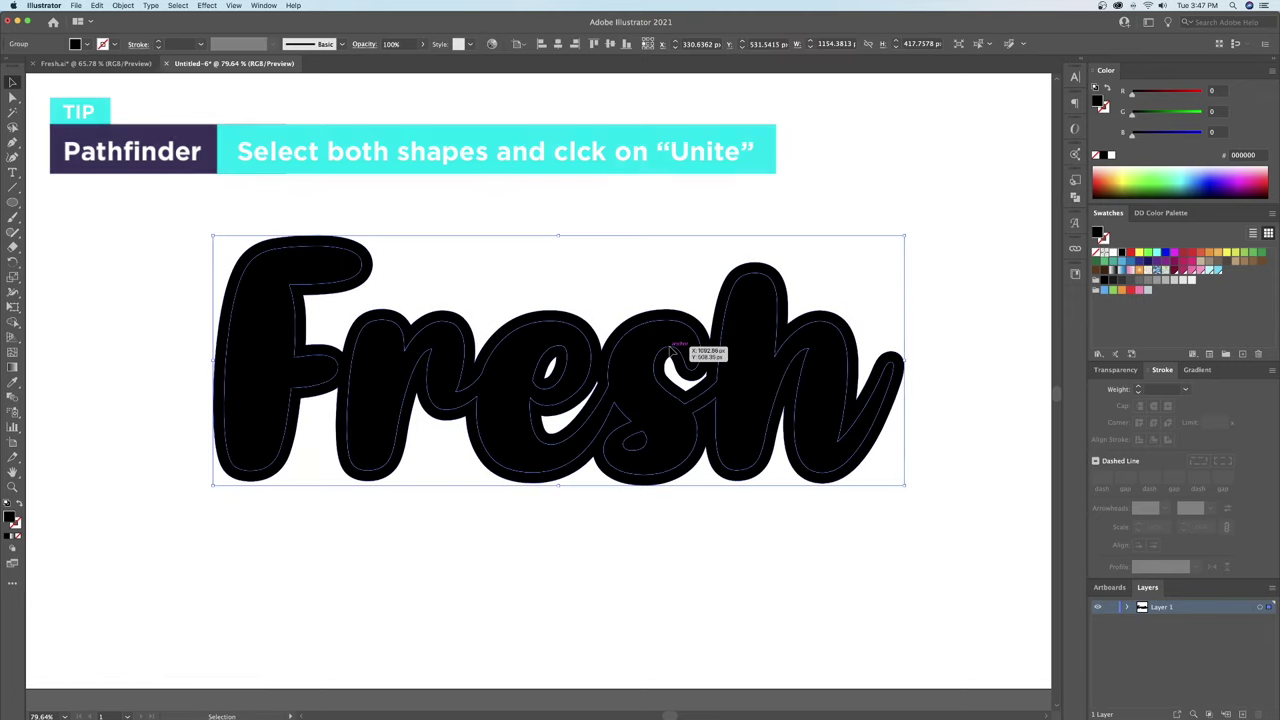
key(super+z)
scroll(615, 360, left, 3)
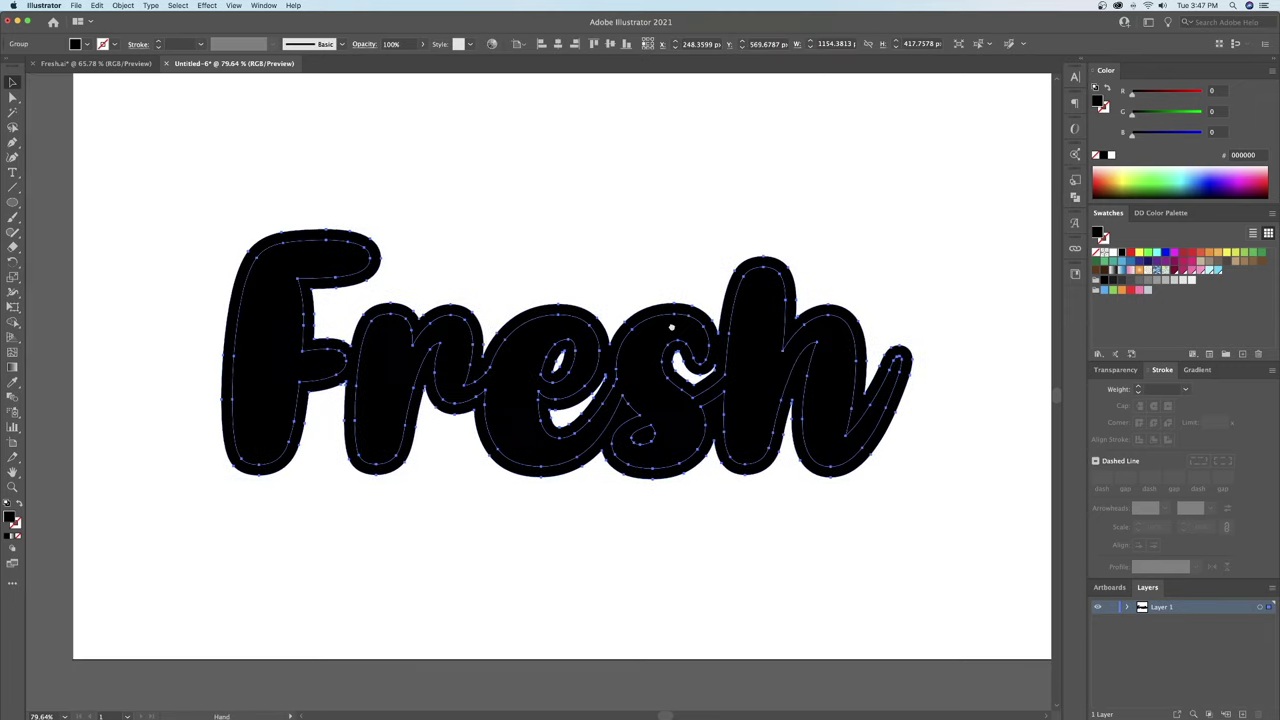
right_click(674, 332)
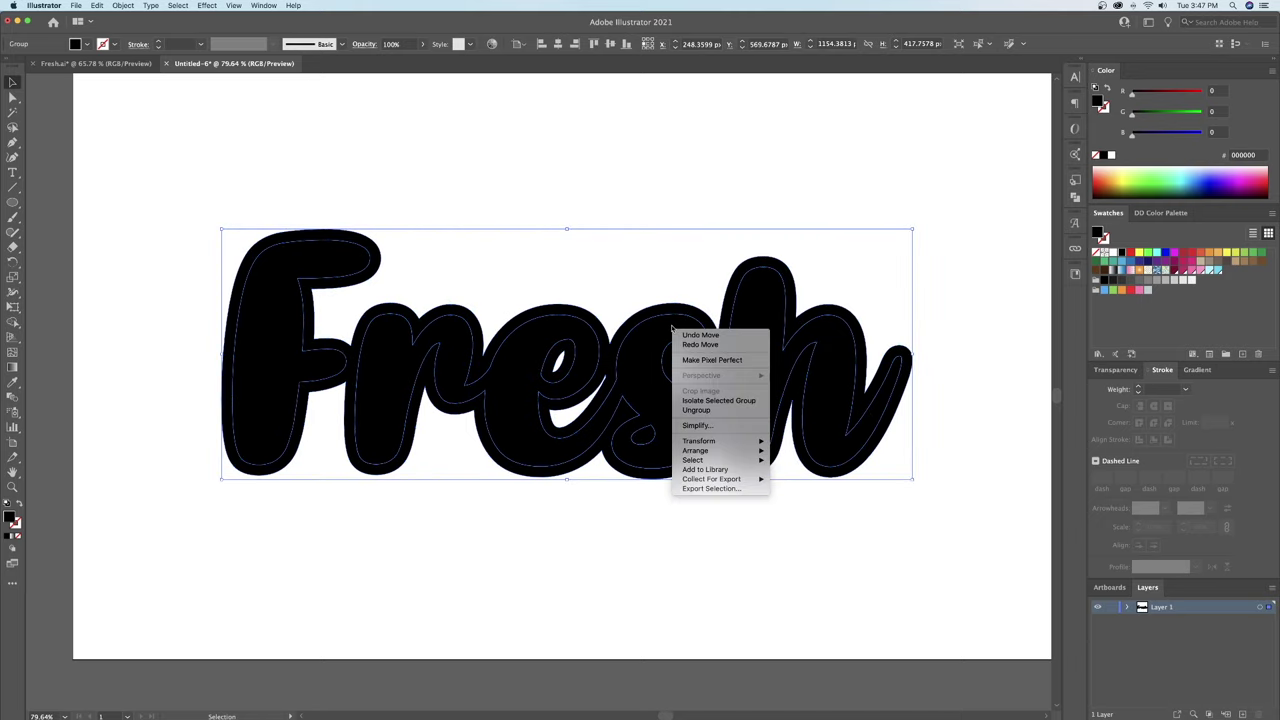
click(699, 411)
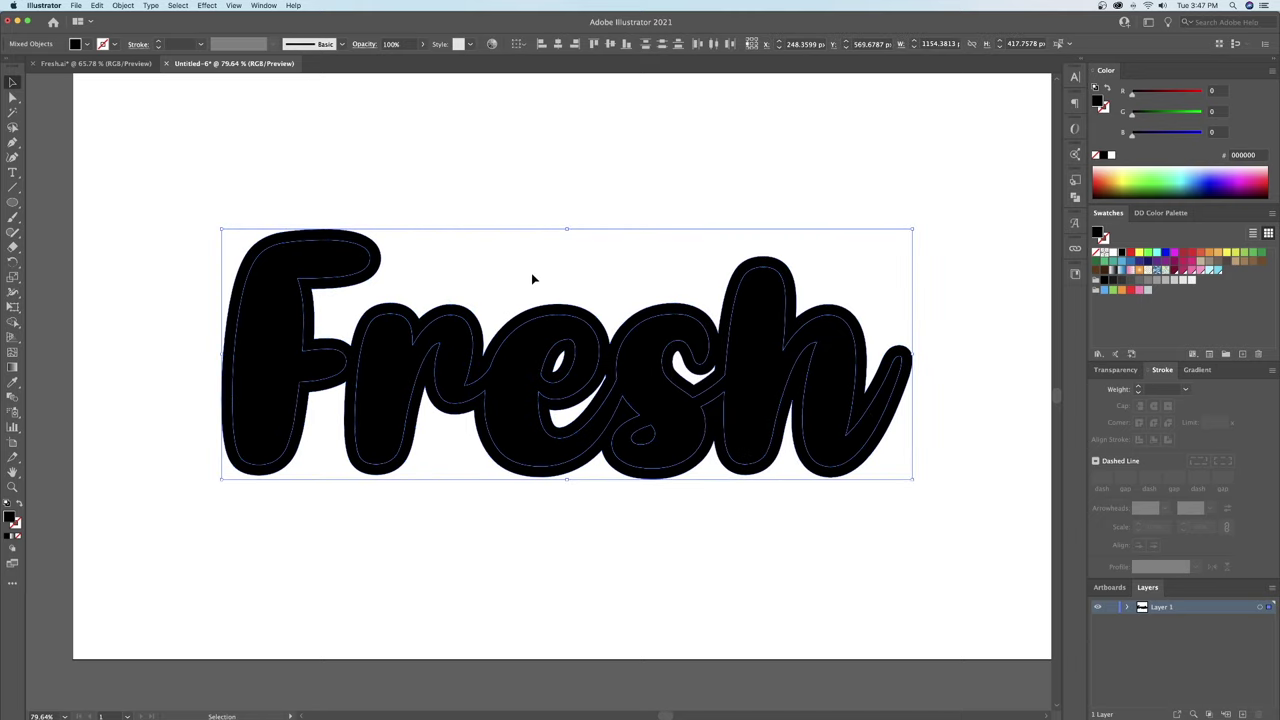
click(536, 262)
drag(381, 287, 404, 277)
key(super+z)
Send the united offset shape to the back, behind the "Fresh" lettering
right_click(368, 283)
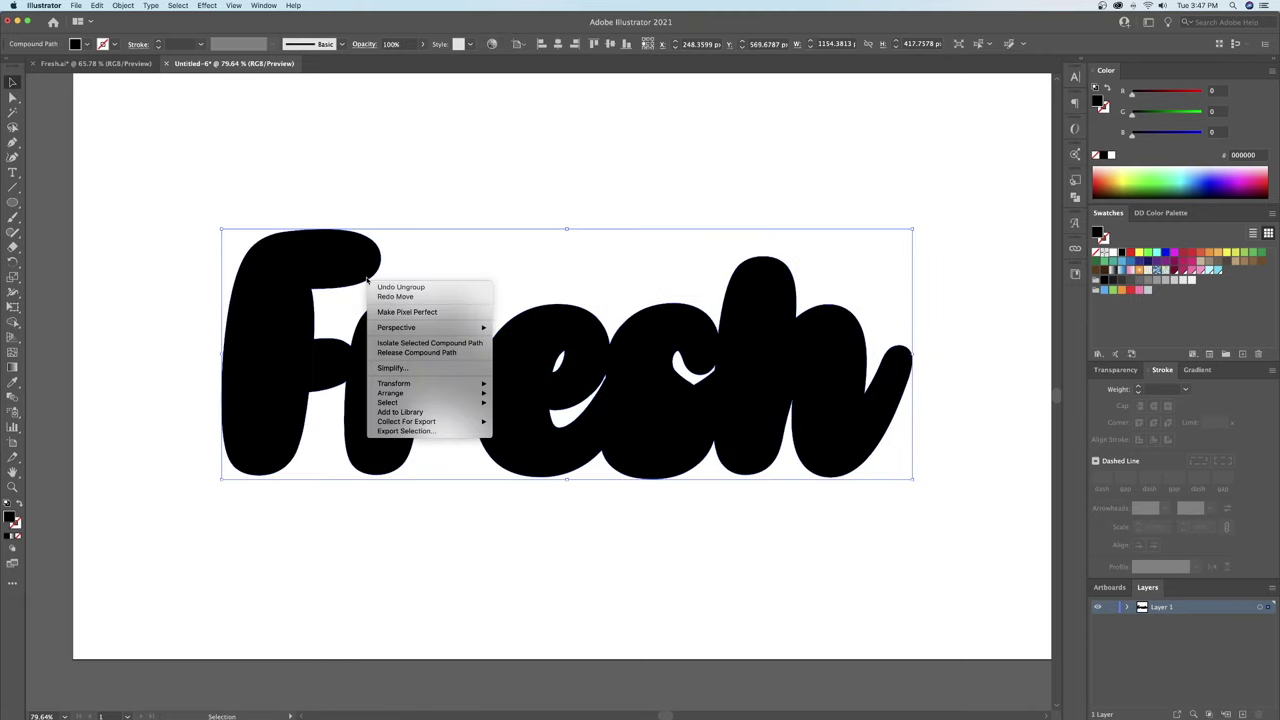
mouse_move(480, 393)
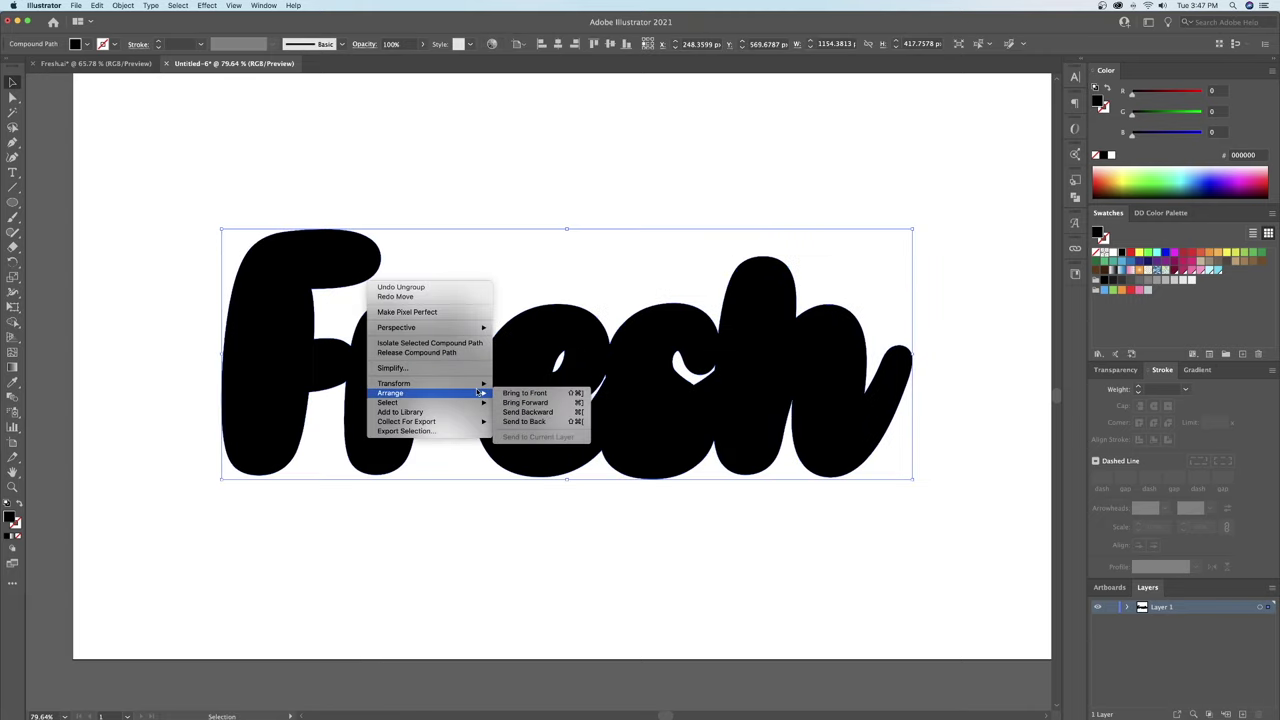
click(540, 422)
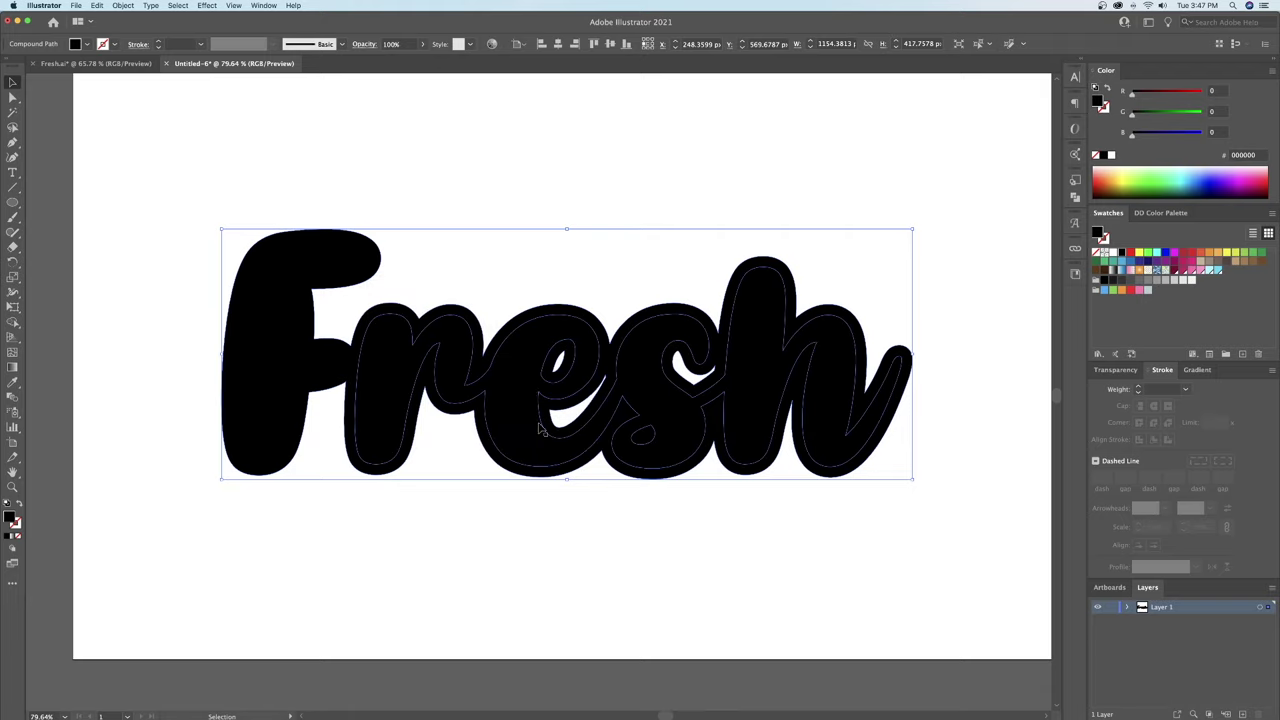
click(517, 98)
Select all the "Fresh" letters and fill them white by sampling the artboard with the Eyedropper
drag(505, 229, 473, 217)
key(z)
click(542, 240)
key(v)
click(288, 245)
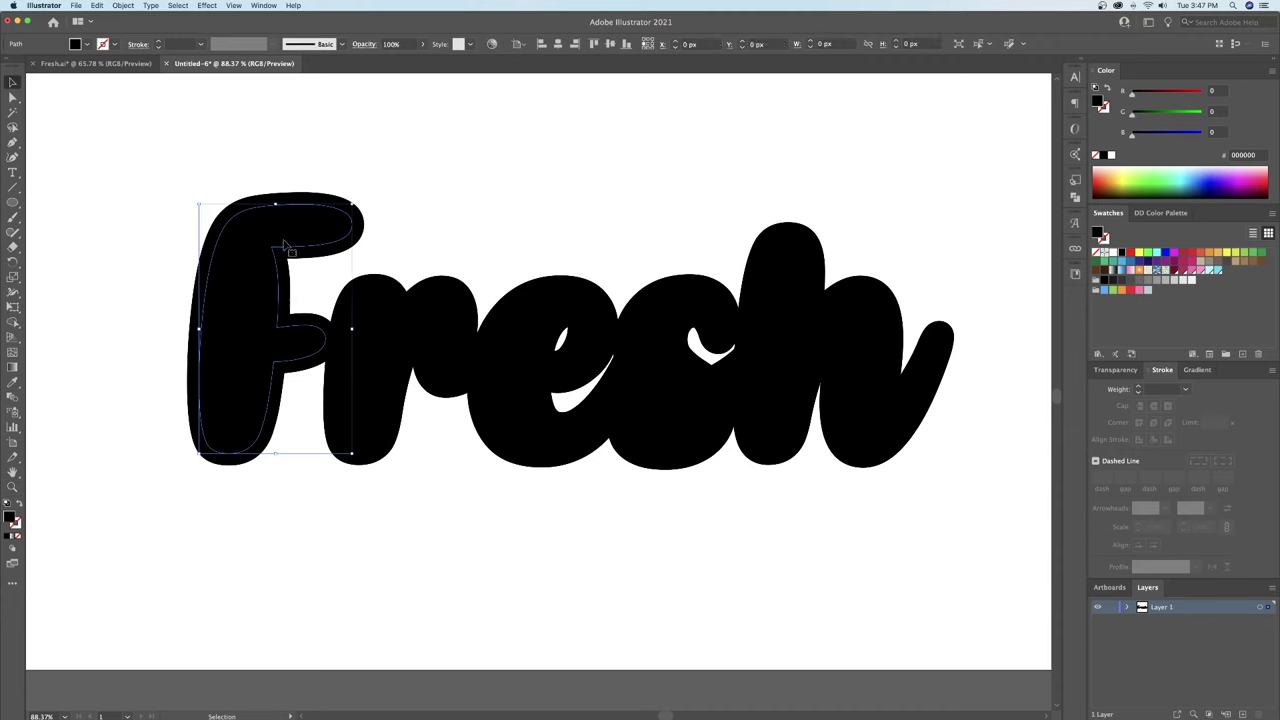
shift+click(386, 334)
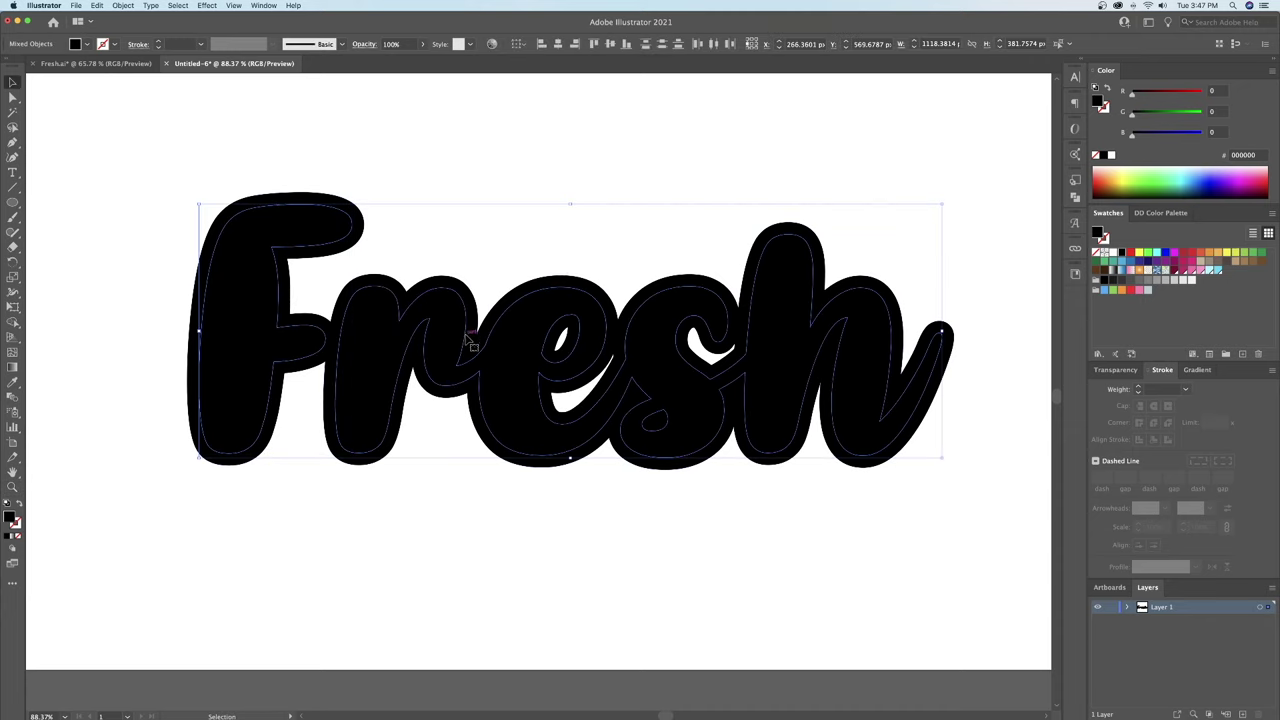
key(i)
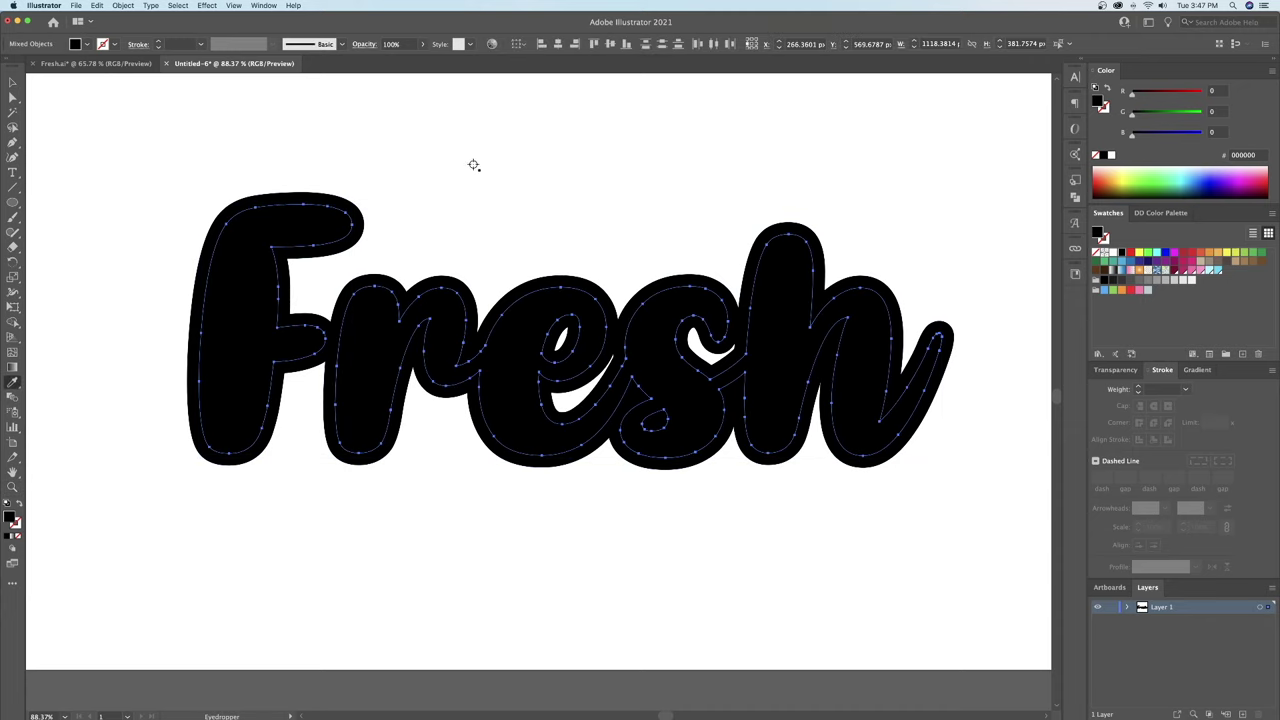
click(557, 143)
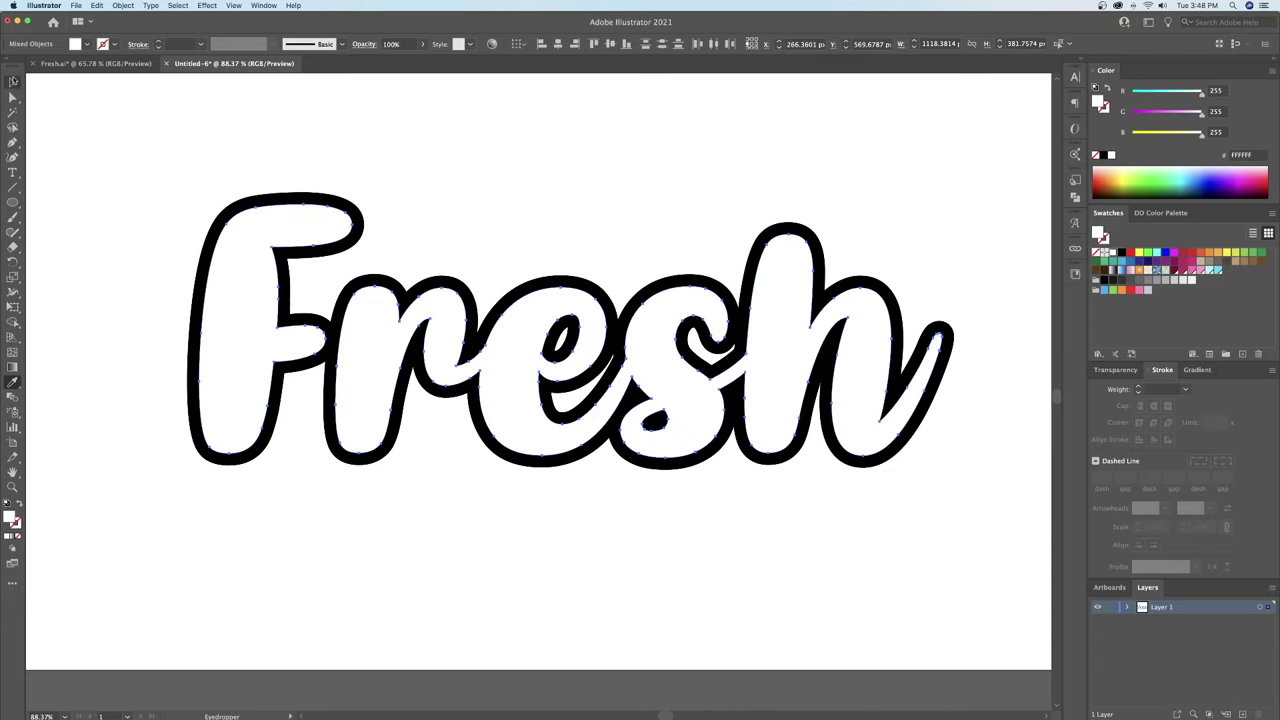
click(13, 80)
click(560, 128)
Move the lettering and its black outline together about 134 px right and 18 px up on the artboard
key(z)
drag(743, 223, 603, 266)
drag(686, 298, 664, 330)
key(v)
drag(206, 470, 206, 470)
drag(343, 399, 400, 391)
key(super+shift+a)
Try moving the black outline shape separately from the white lettering and undo the move
drag(432, 340, 418, 310)
key(z)
drag(358, 337, 346, 371)
key(v)
key(super+z)
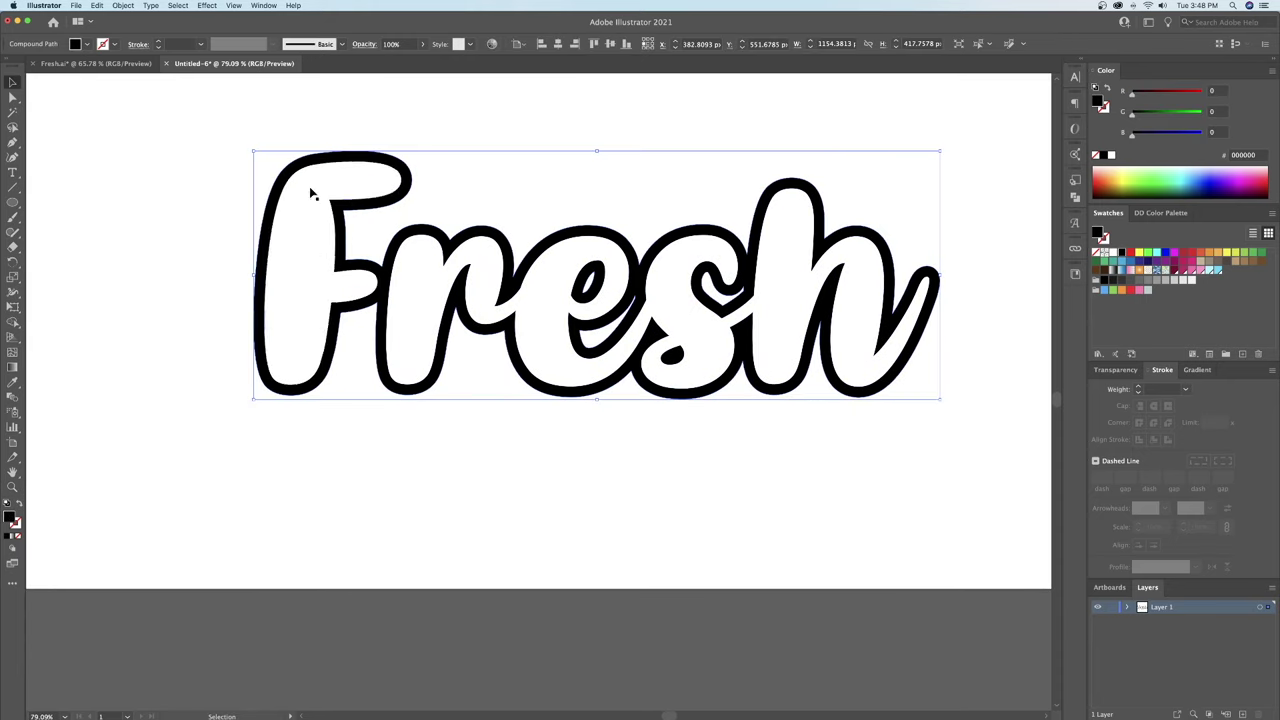
Copy the black outline shape and paste the copy in back
click(97, 6)
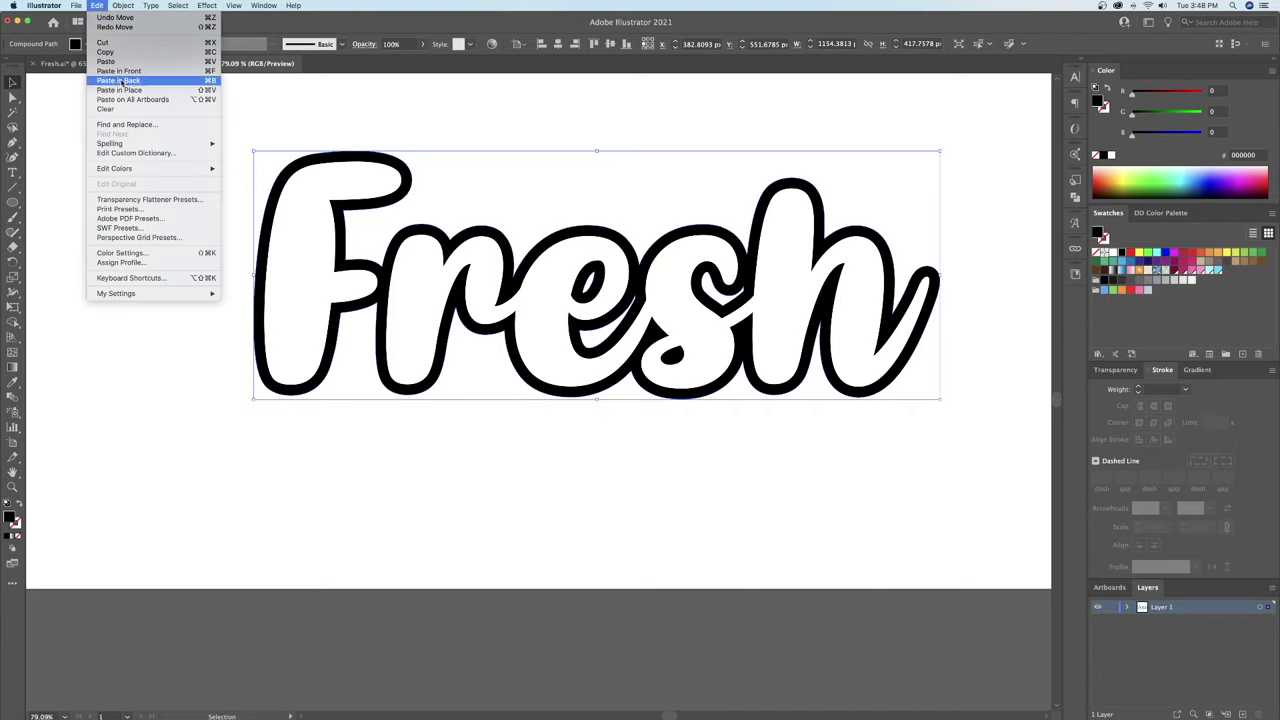
click(104, 52)
click(99, 6)
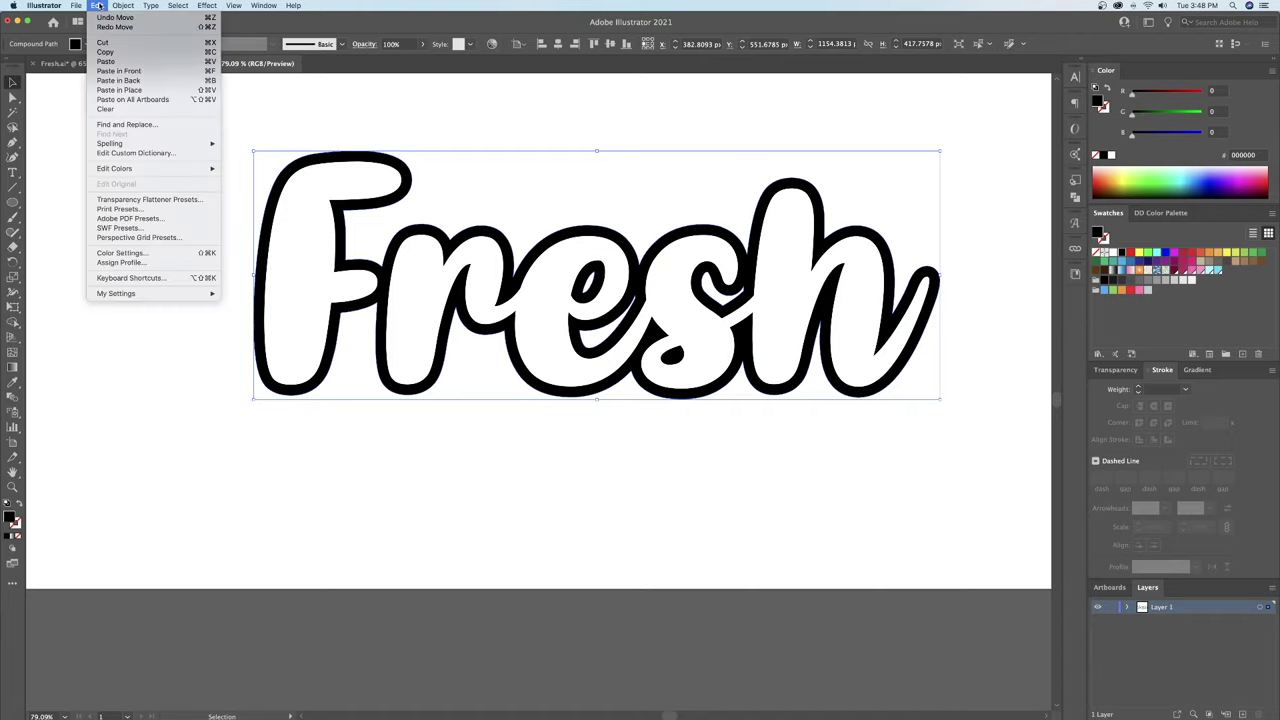
click(121, 81)
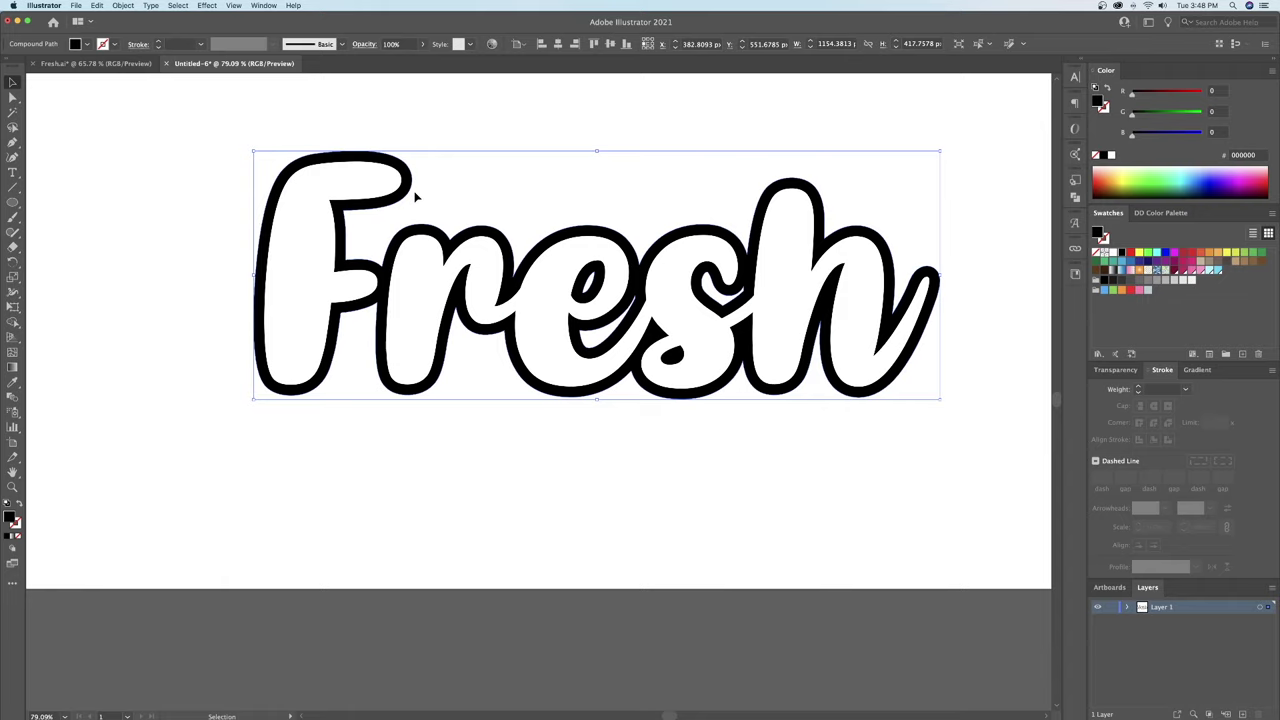
Nudge the pasted outline copy about 10 px right and 24 px down to form a drop shadow
key(shift+Down)
key(shift+Right)
key(shift+Right)
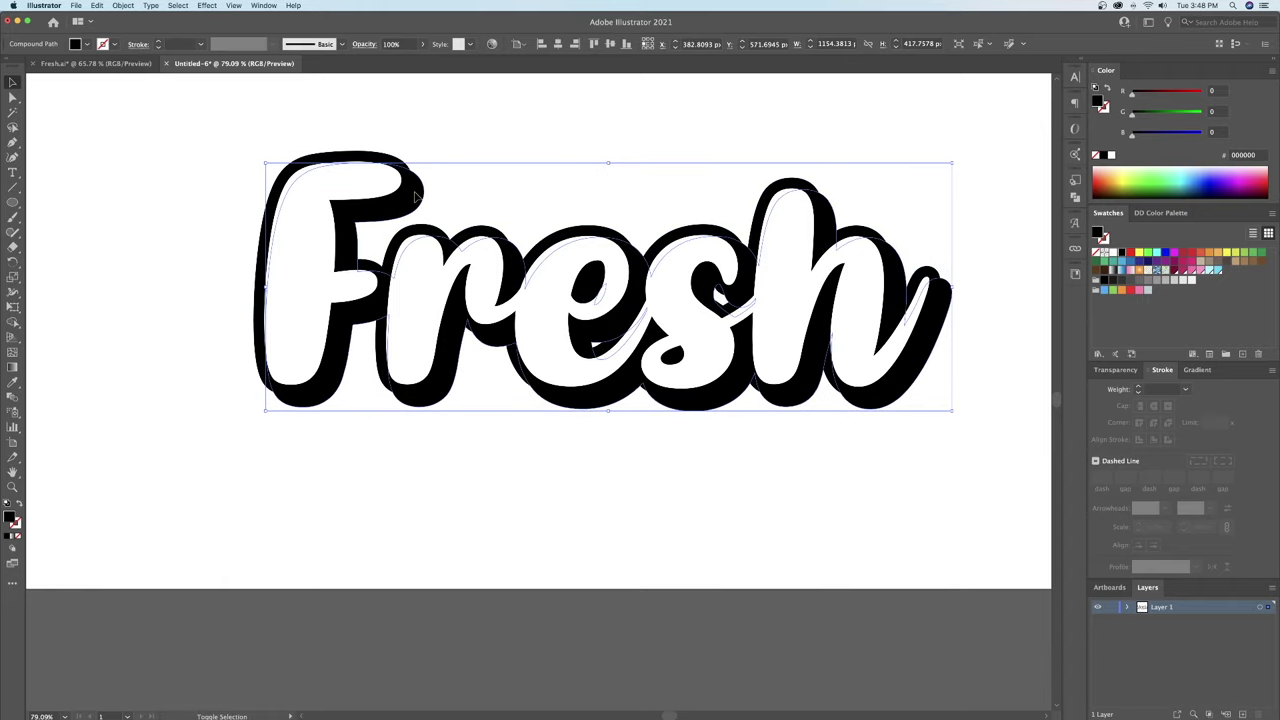
click(496, 127)
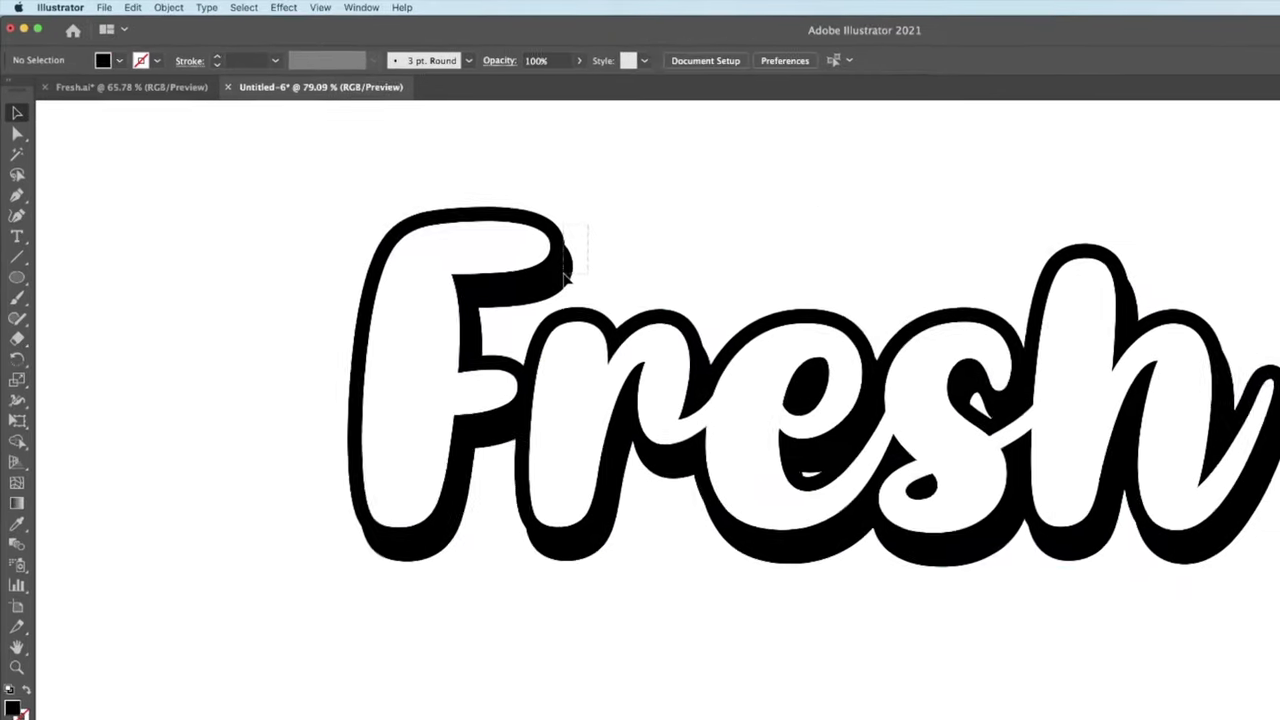
Select both black outline shapes and make a blend between them
click(565, 275)
click(168, 7)
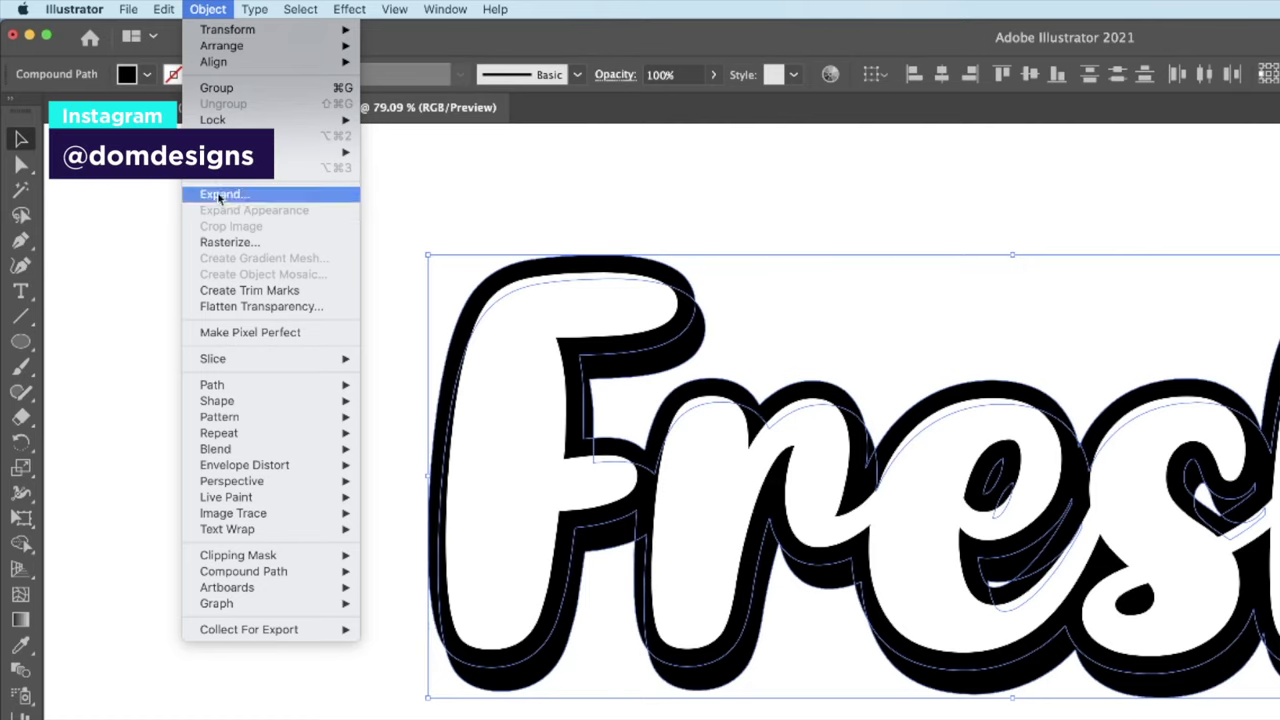
mouse_move(244, 436)
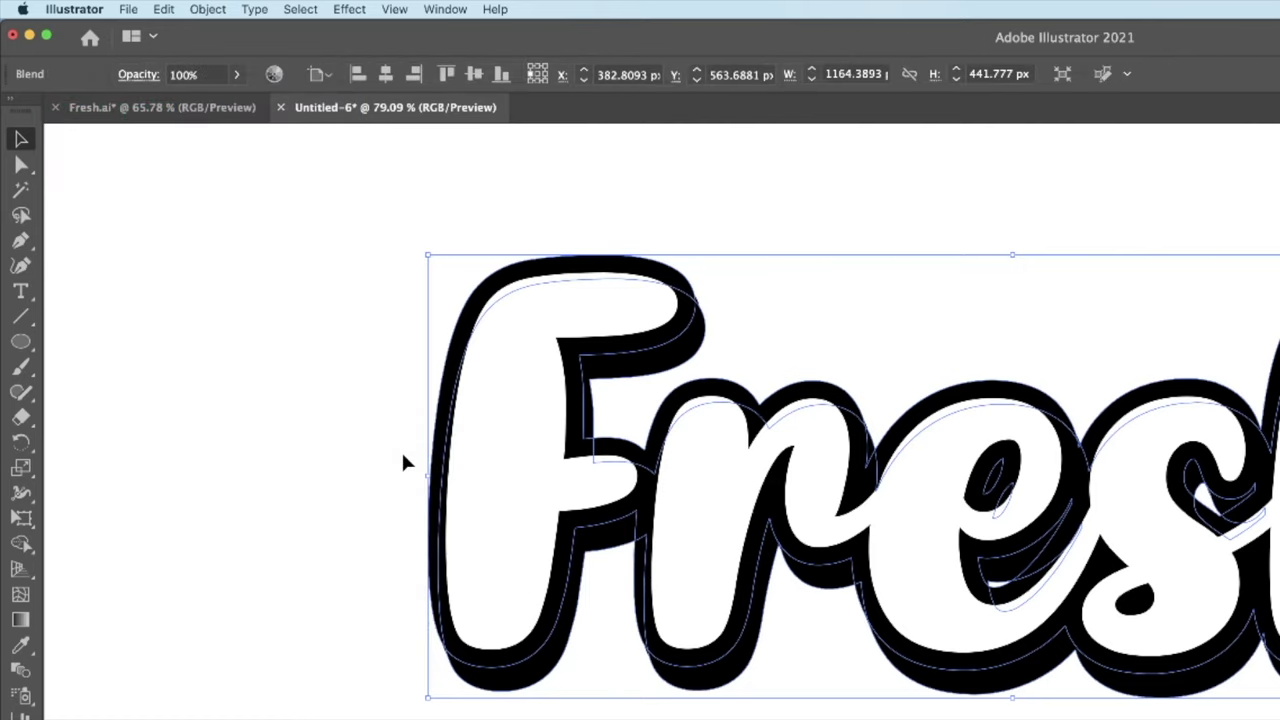
Set the blend's spacing to Specified Steps with 30 steps
click(207, 10)
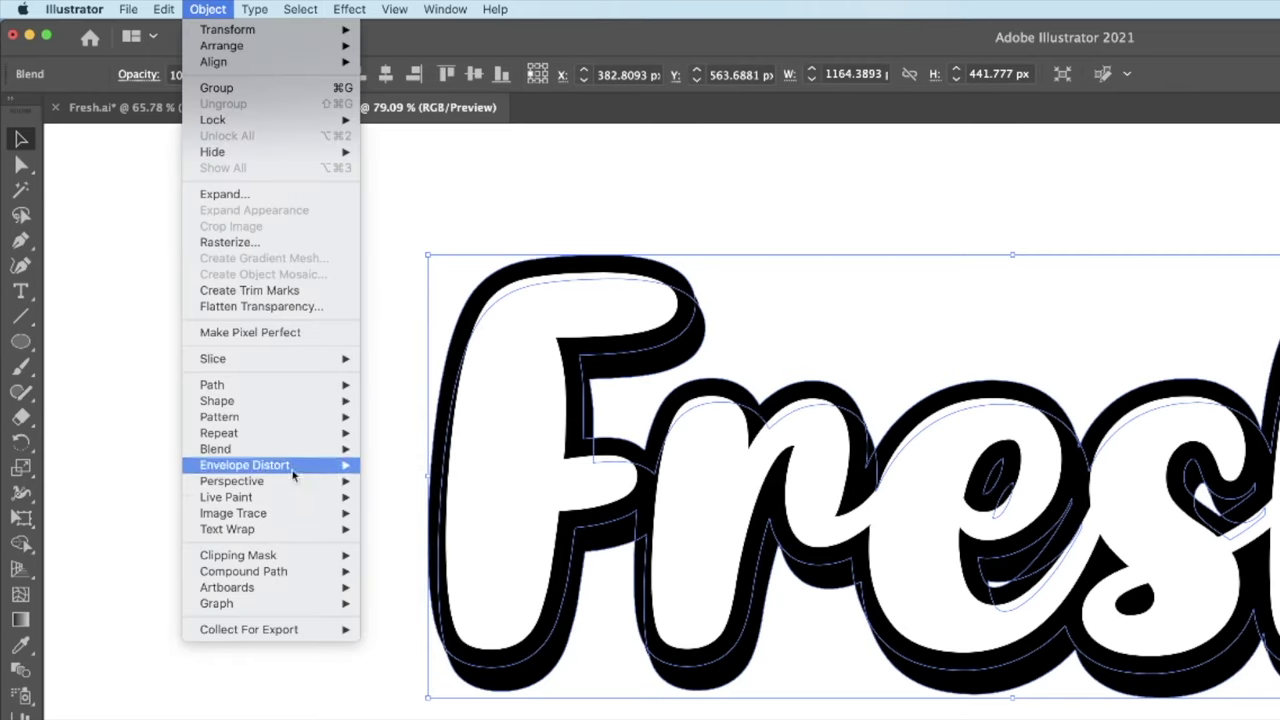
mouse_move(310, 452)
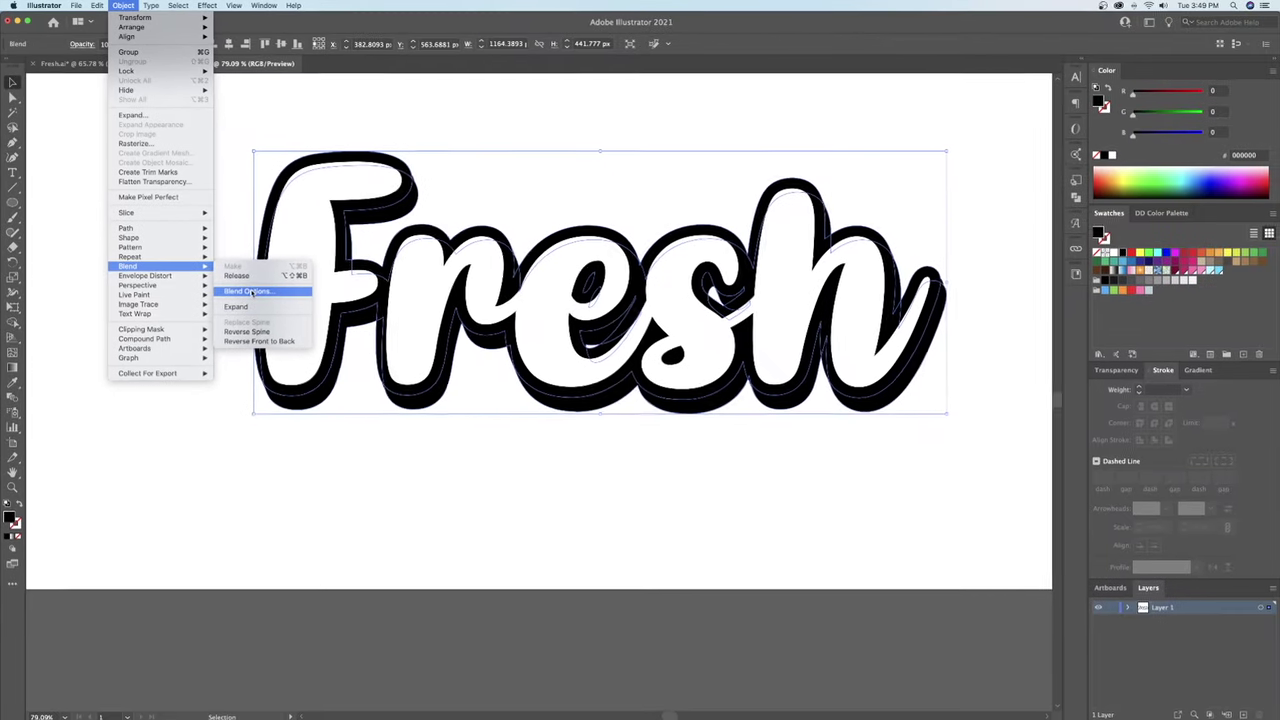
click(421, 491)
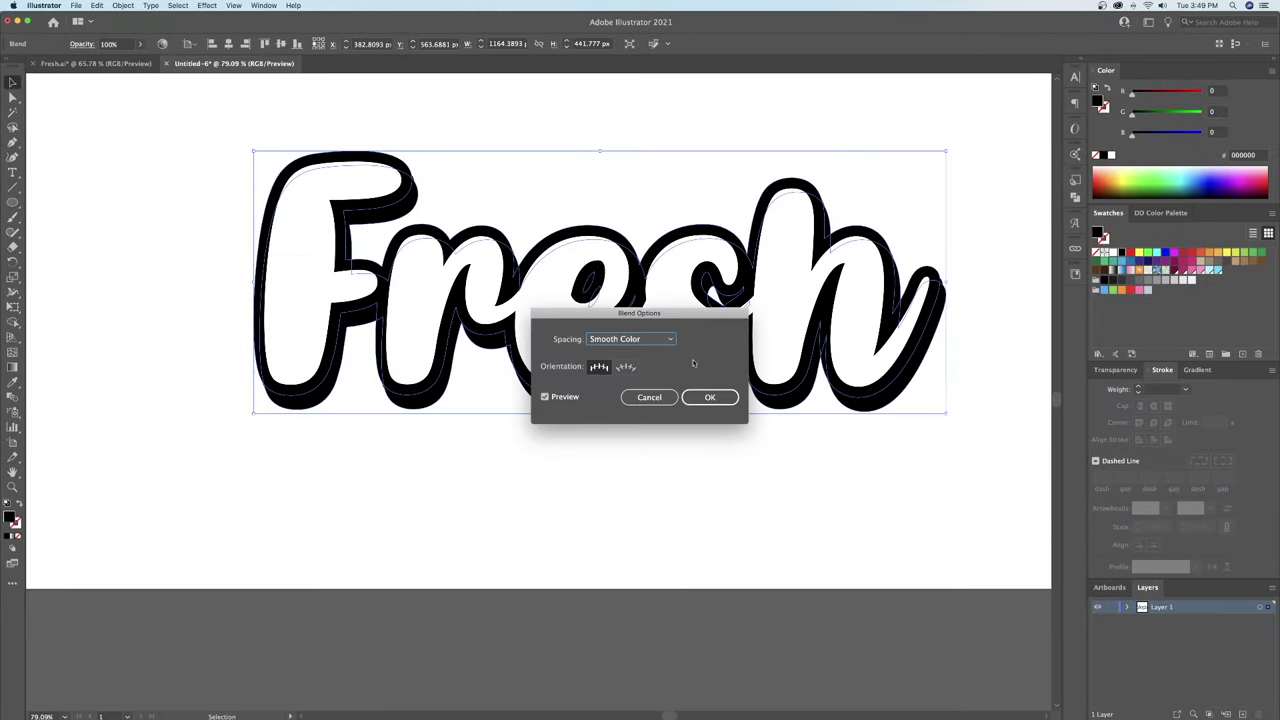
click(671, 340)
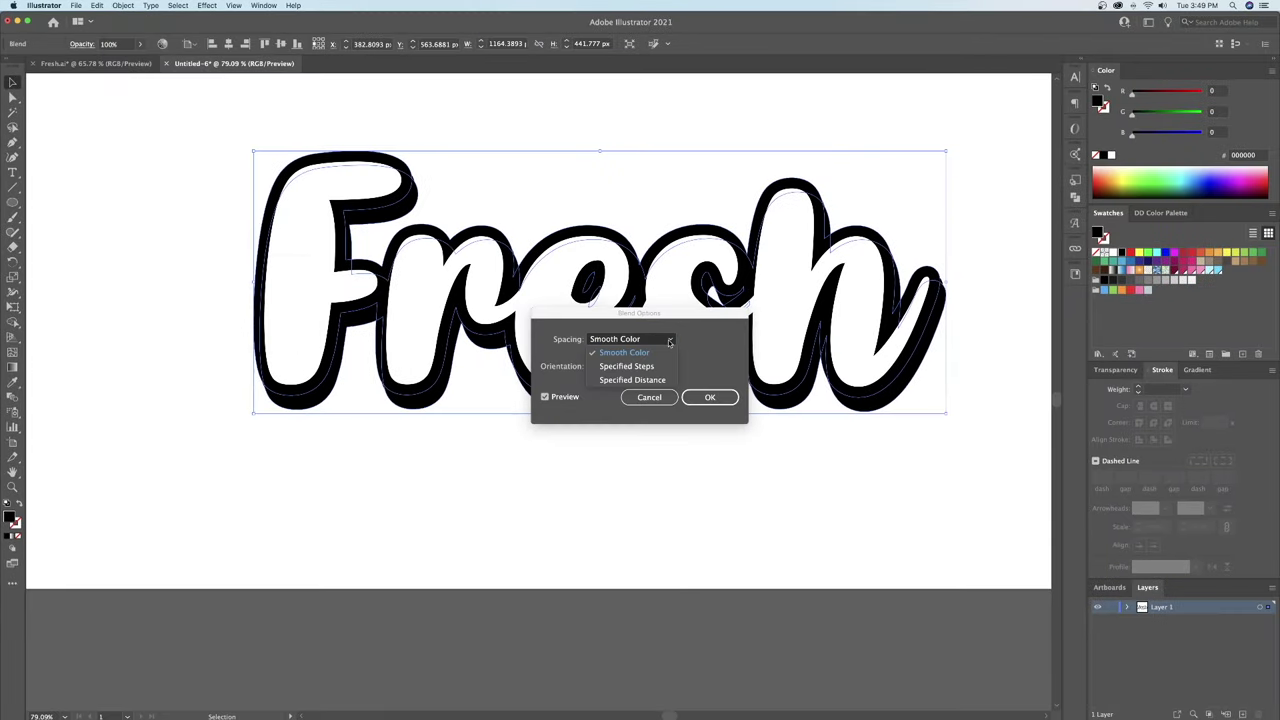
click(626, 367)
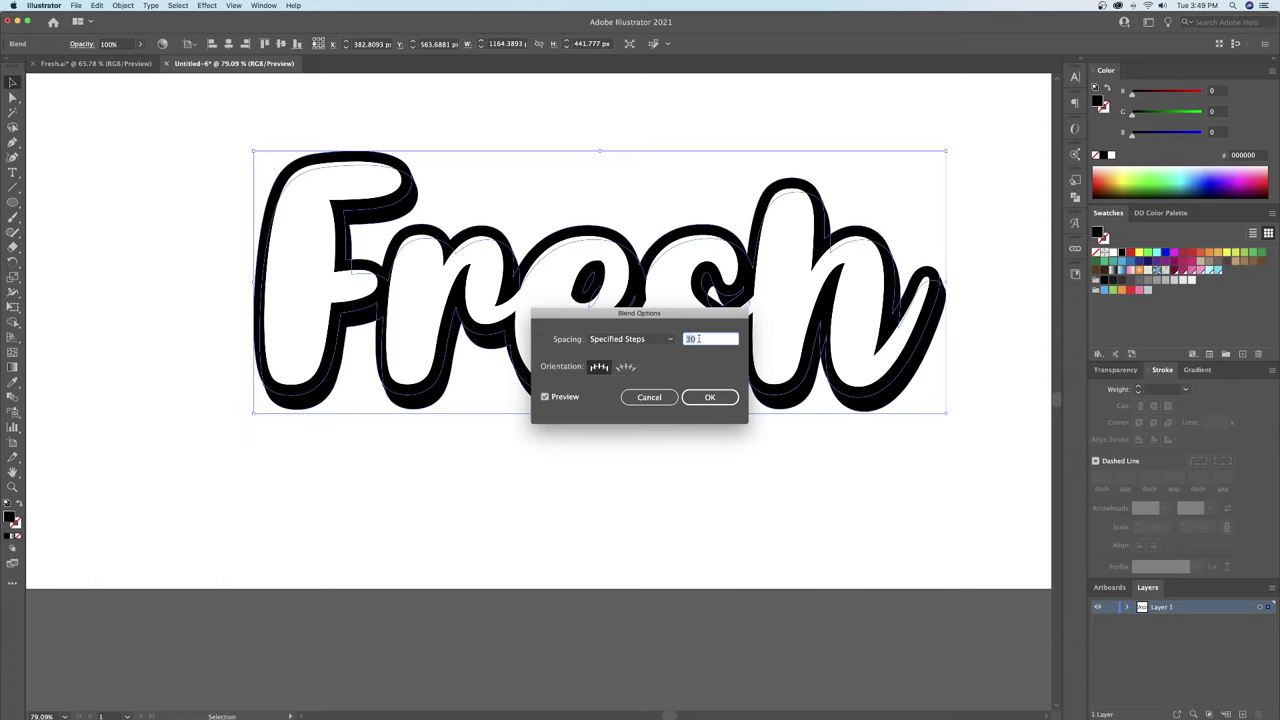
key(Return)
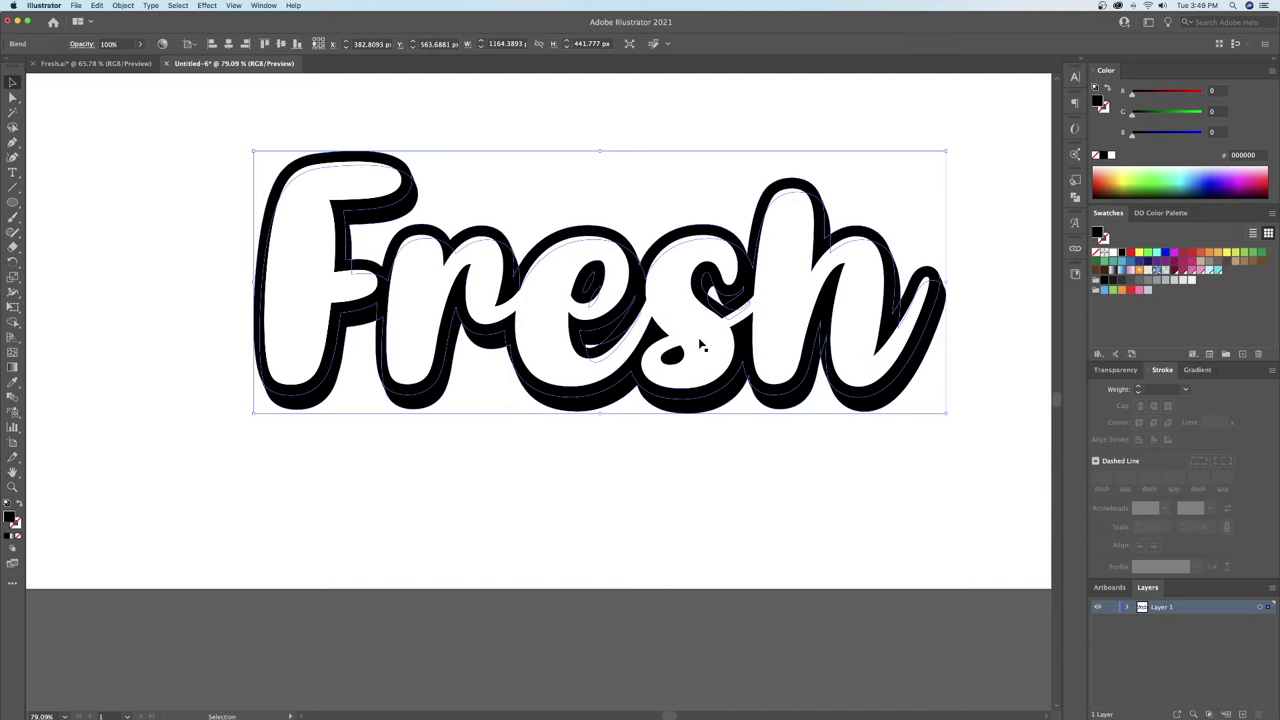
Expand the outline blend into separate shapes with Object and Fill enabled
key(z)
drag(423, 163, 460, 194)
key(v)
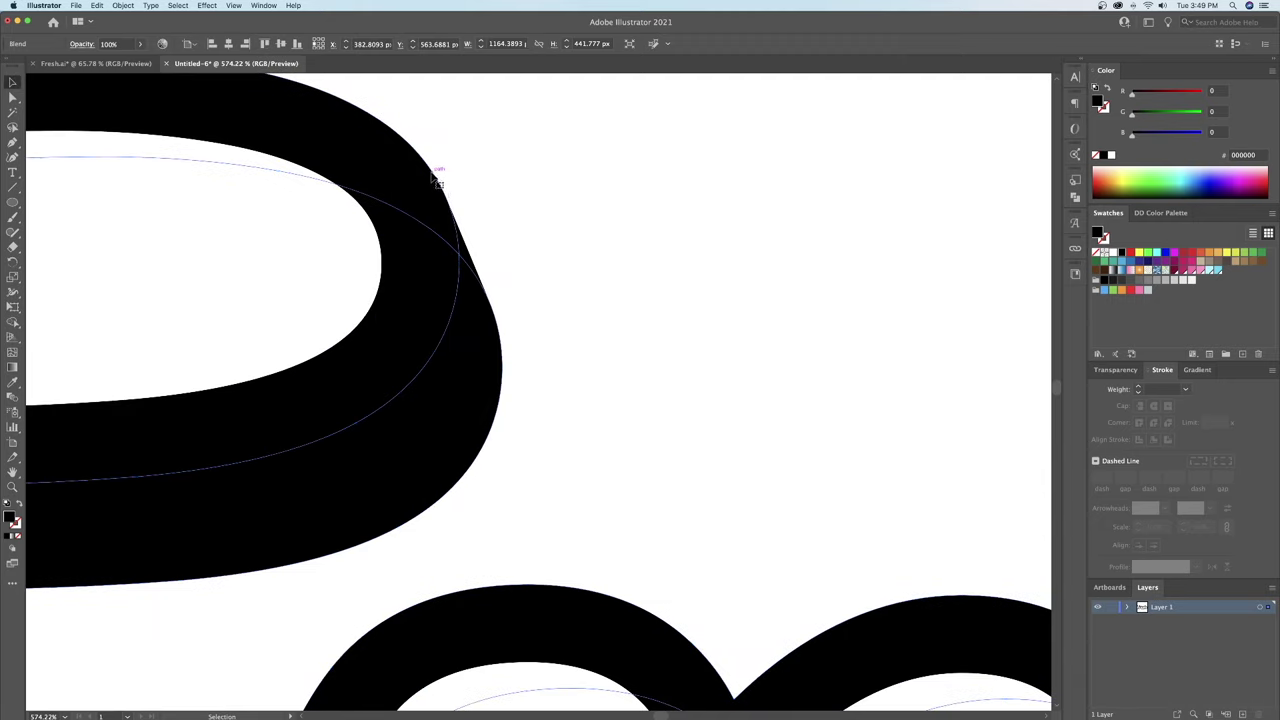
key(z)
drag(608, 314, 545, 306)
drag(622, 308, 429, 231)
drag(481, 240, 444, 251)
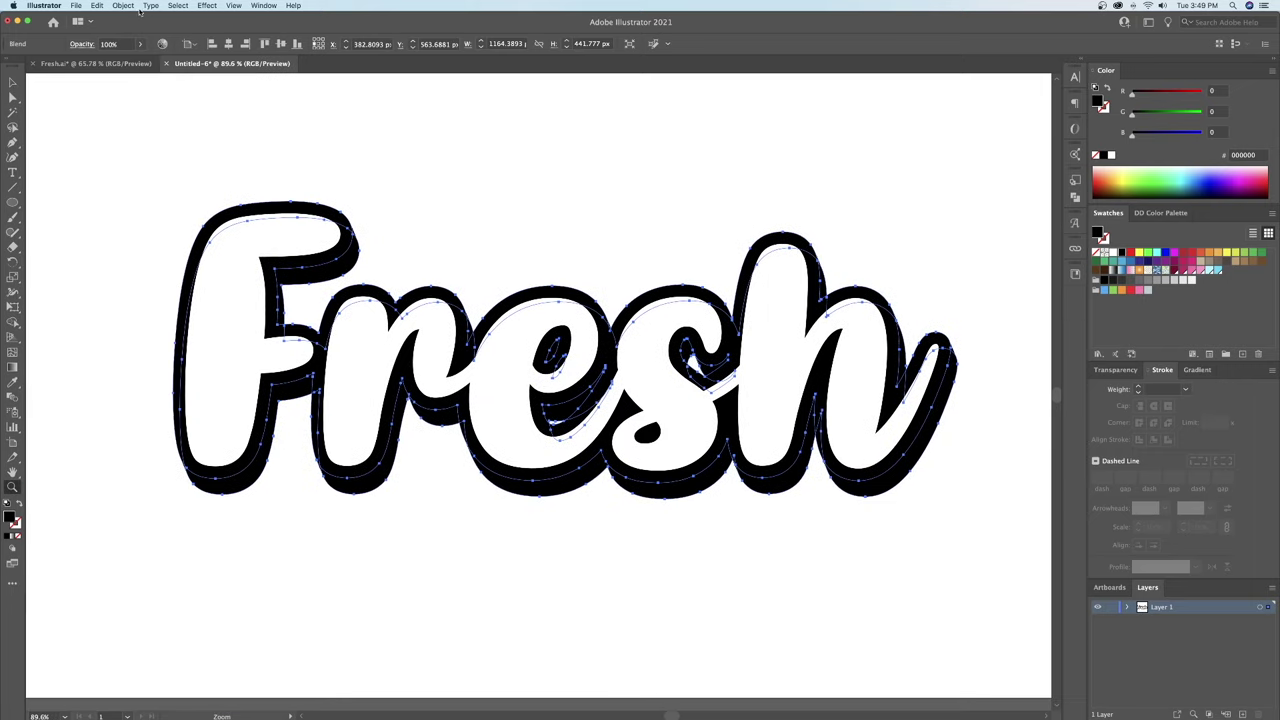
click(123, 6)
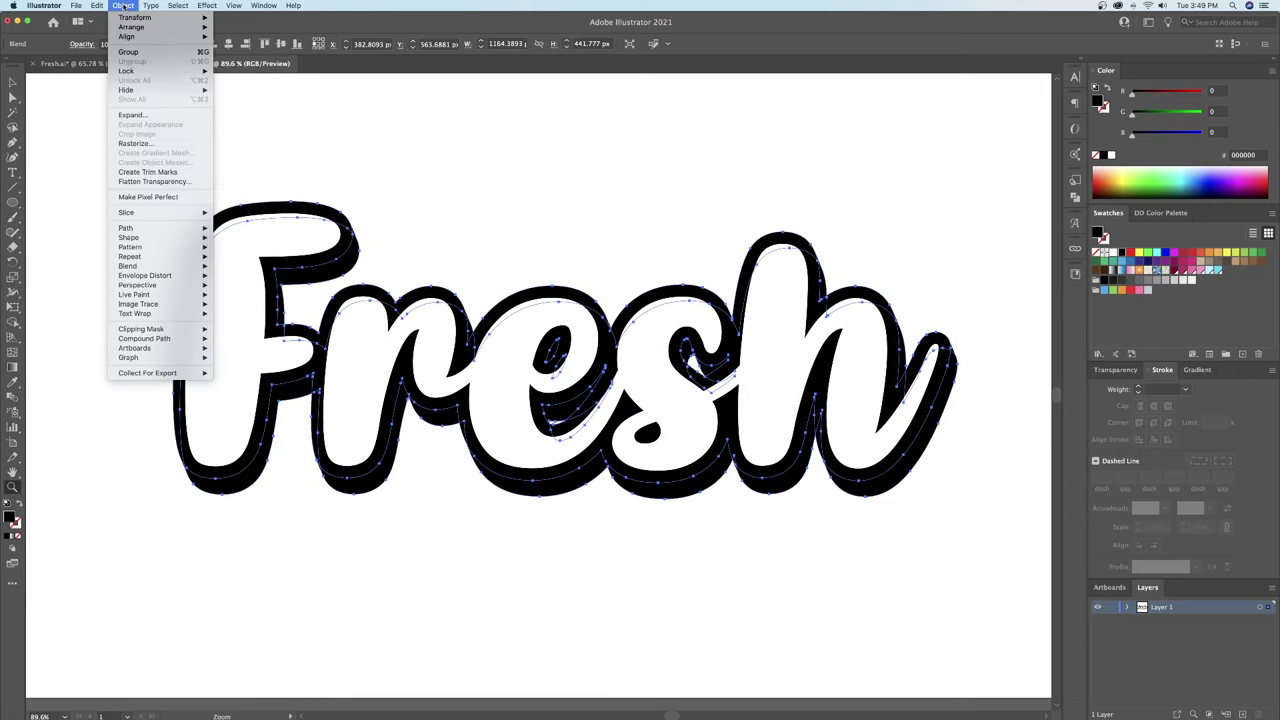
click(141, 116)
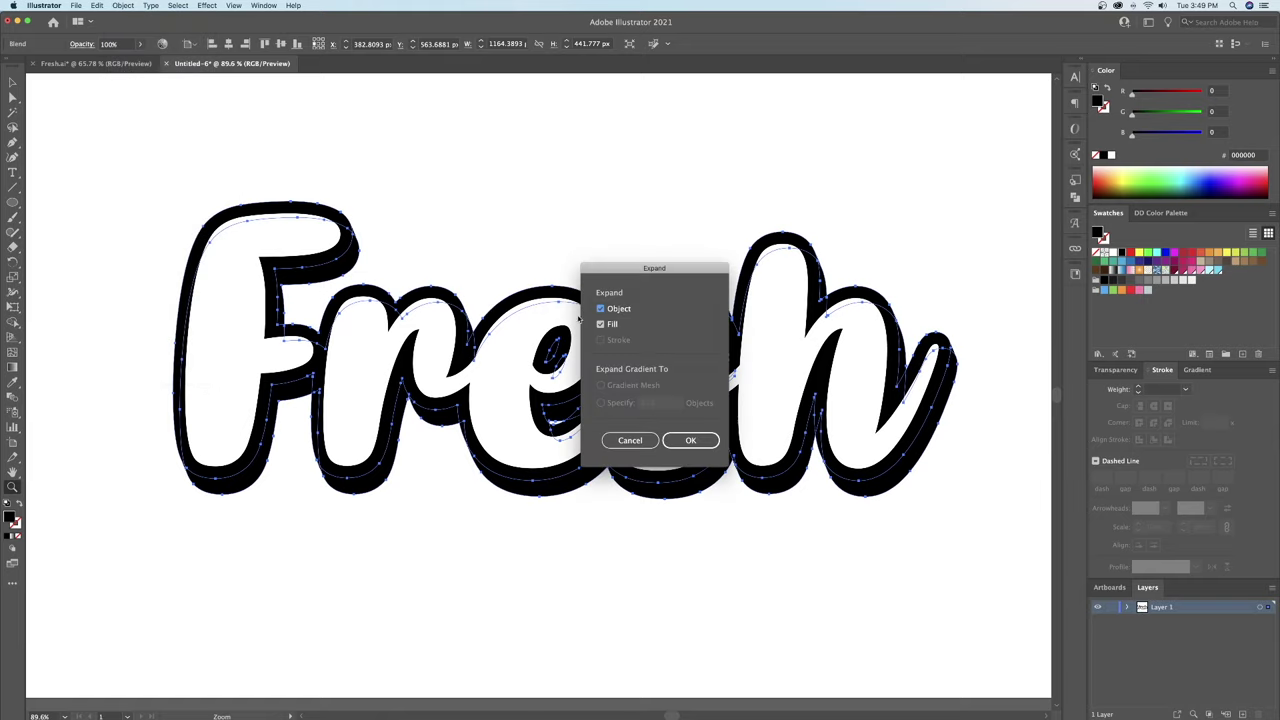
click(690, 440)
Unite the expanded blend shapes into one solid shadow shape behind the lettering
drag(419, 496, 583, 469)
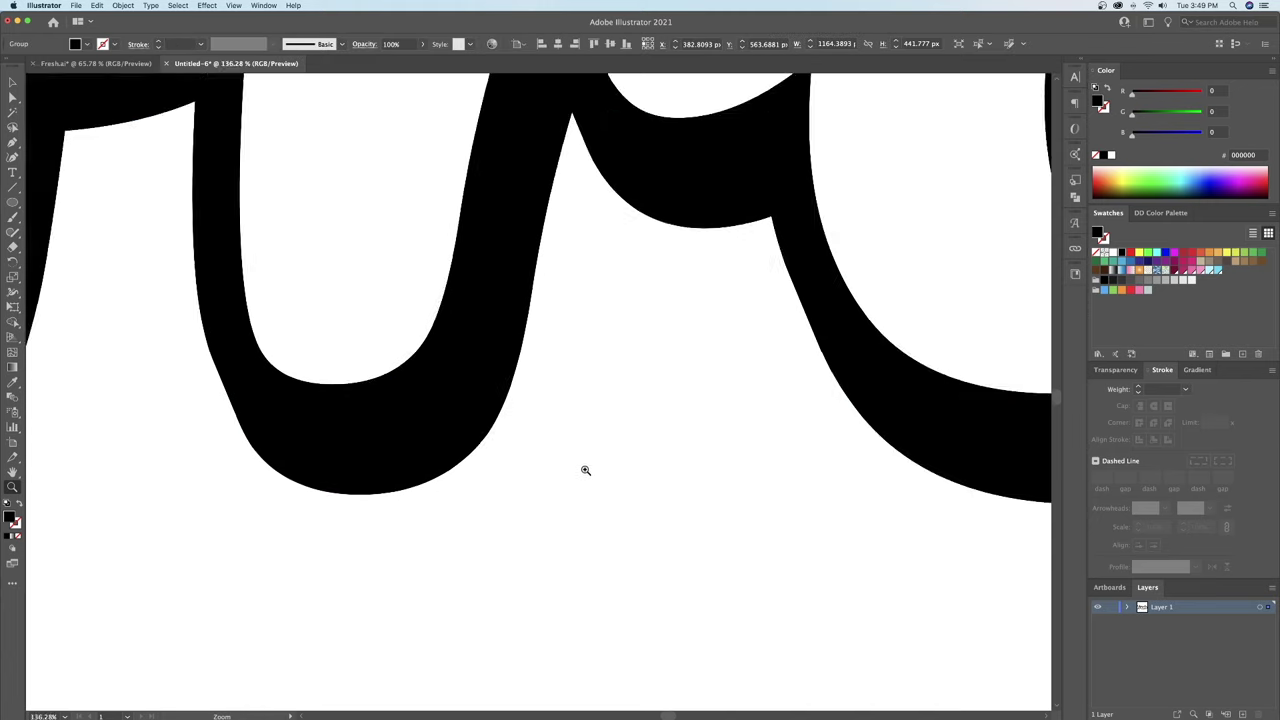
key(v)
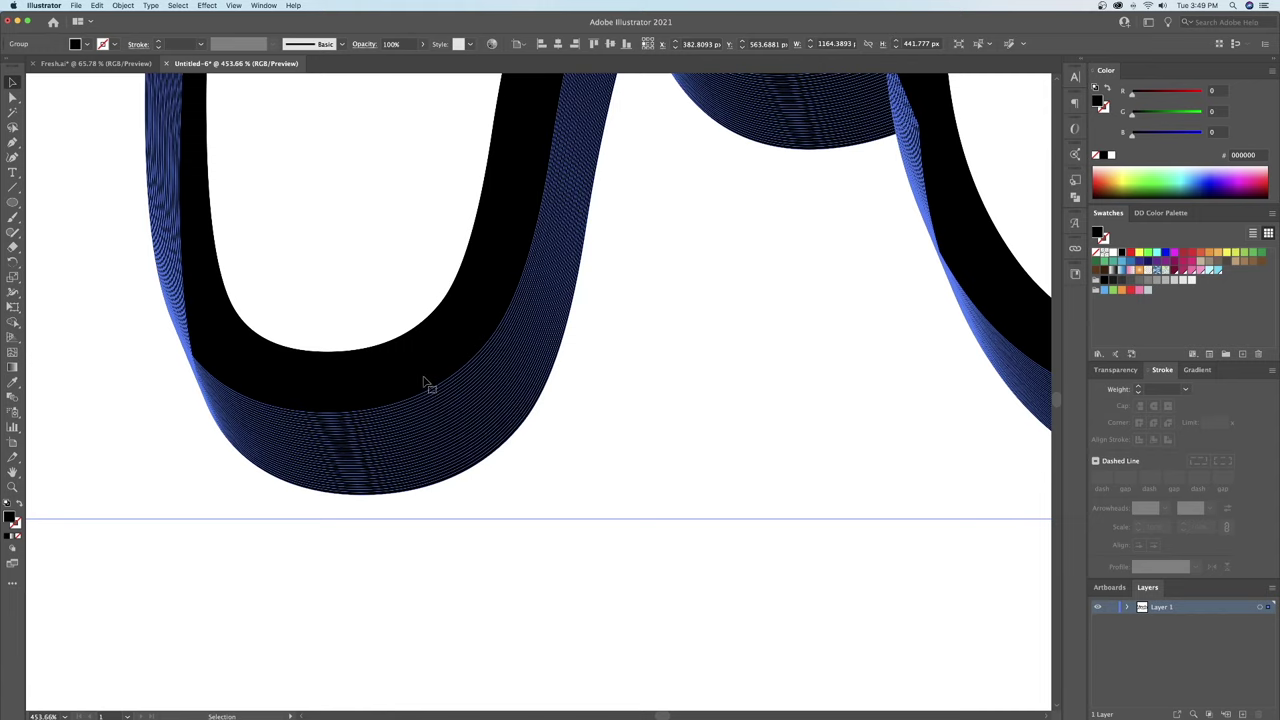
key(z)
drag(571, 414, 450, 435)
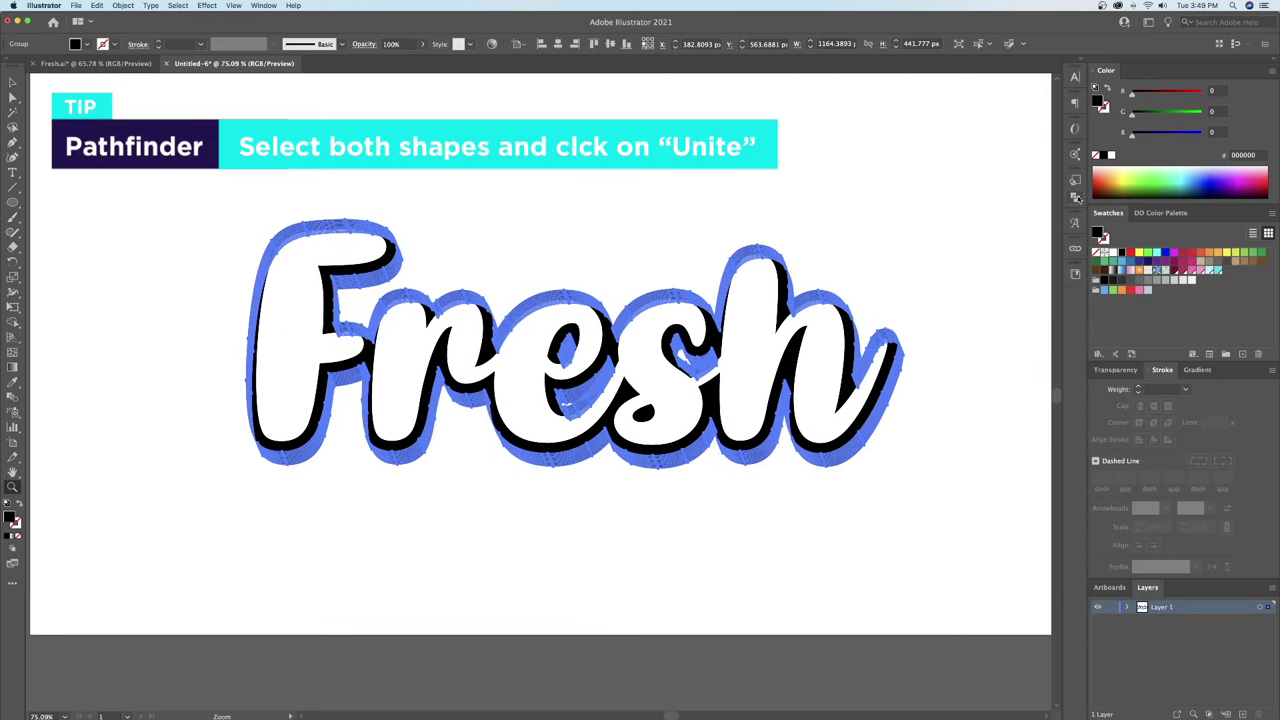
click(1075, 197)
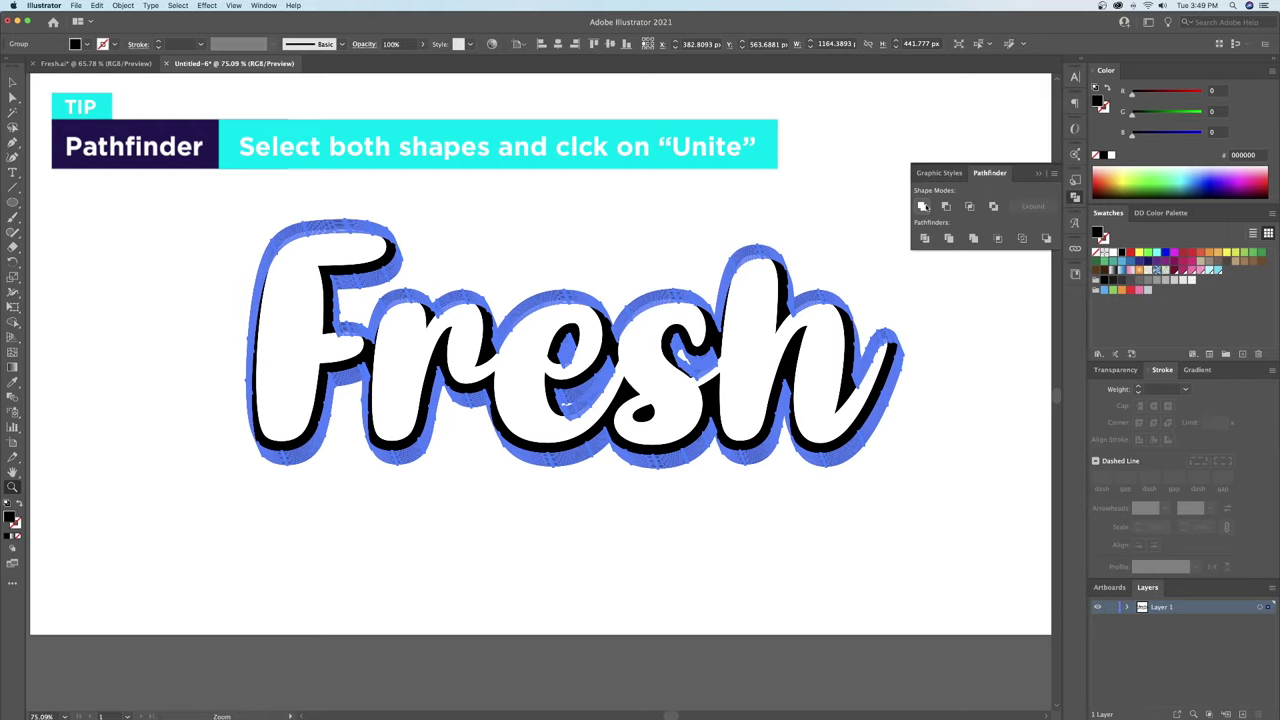
click(922, 207)
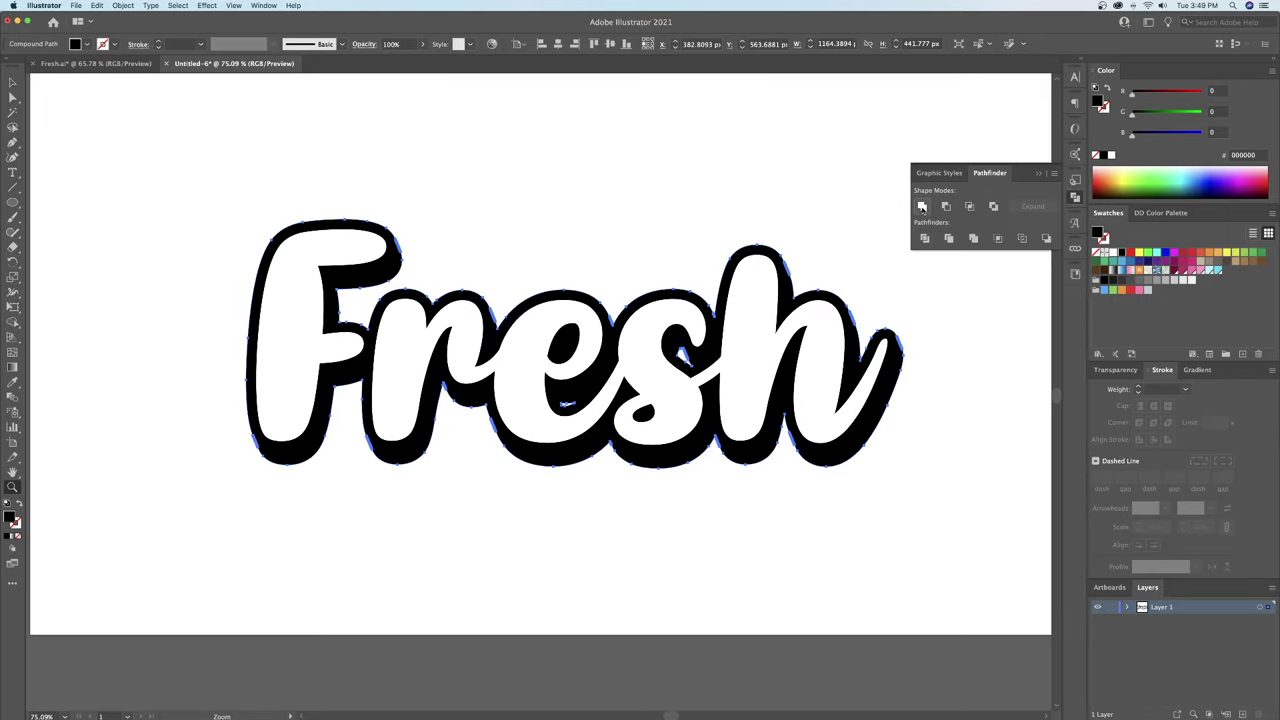
click(451, 451)
Isolate the black shadow shape and delete the small leftover holes inside the letters e and s
mouse_move(298, 466)
mouse_down()
mouse_move(391, 452)
mouse_move(318, 467)
mouse_up()
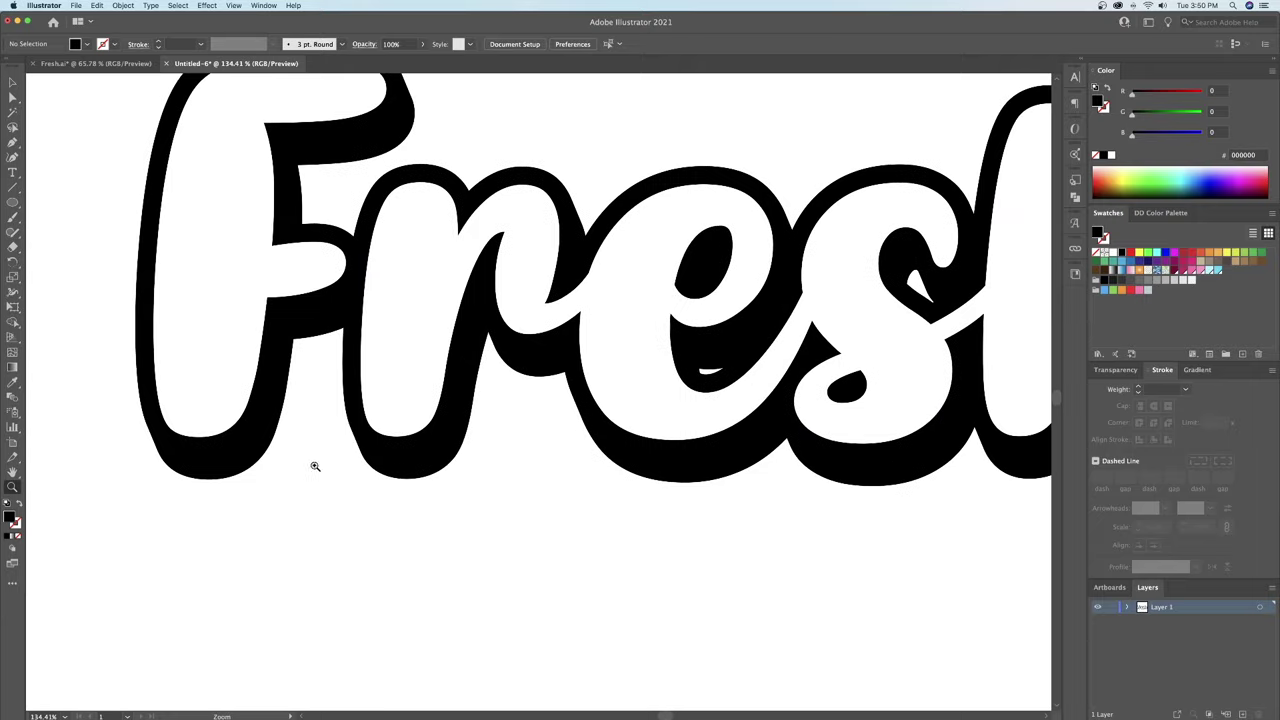
click(155, 368)
key(super+0)
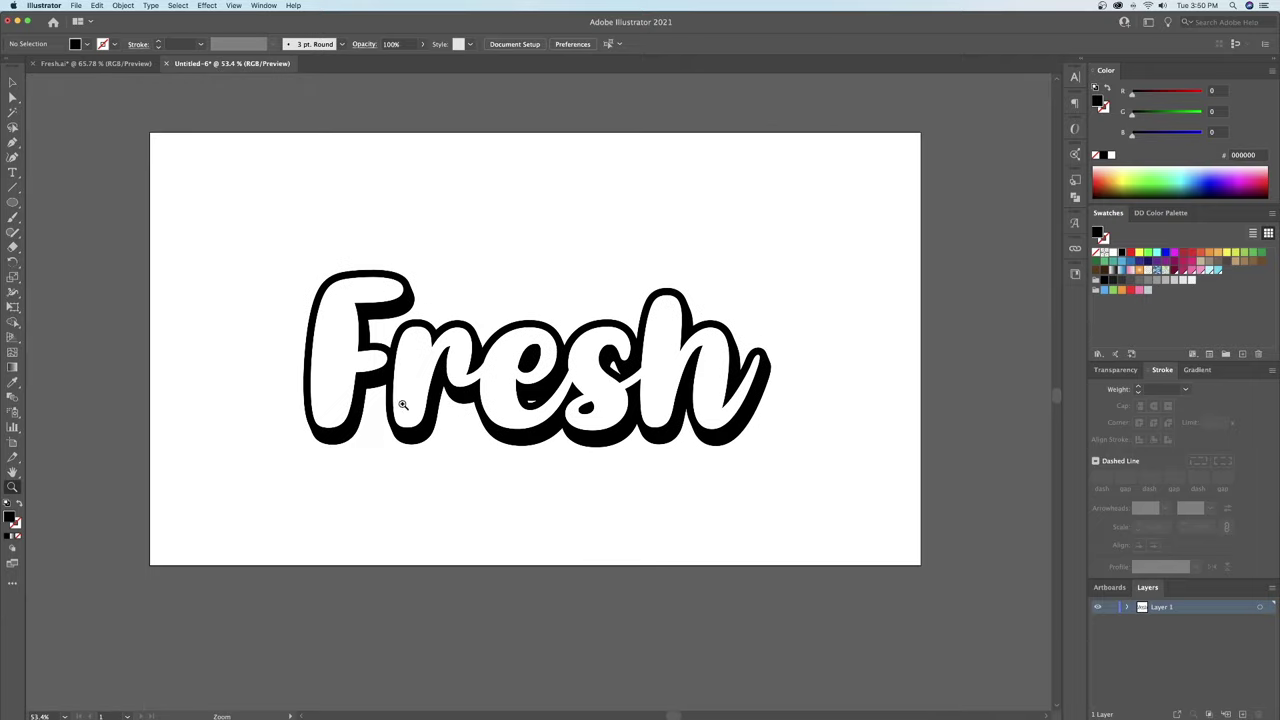
drag(584, 380, 626, 377)
key(v)
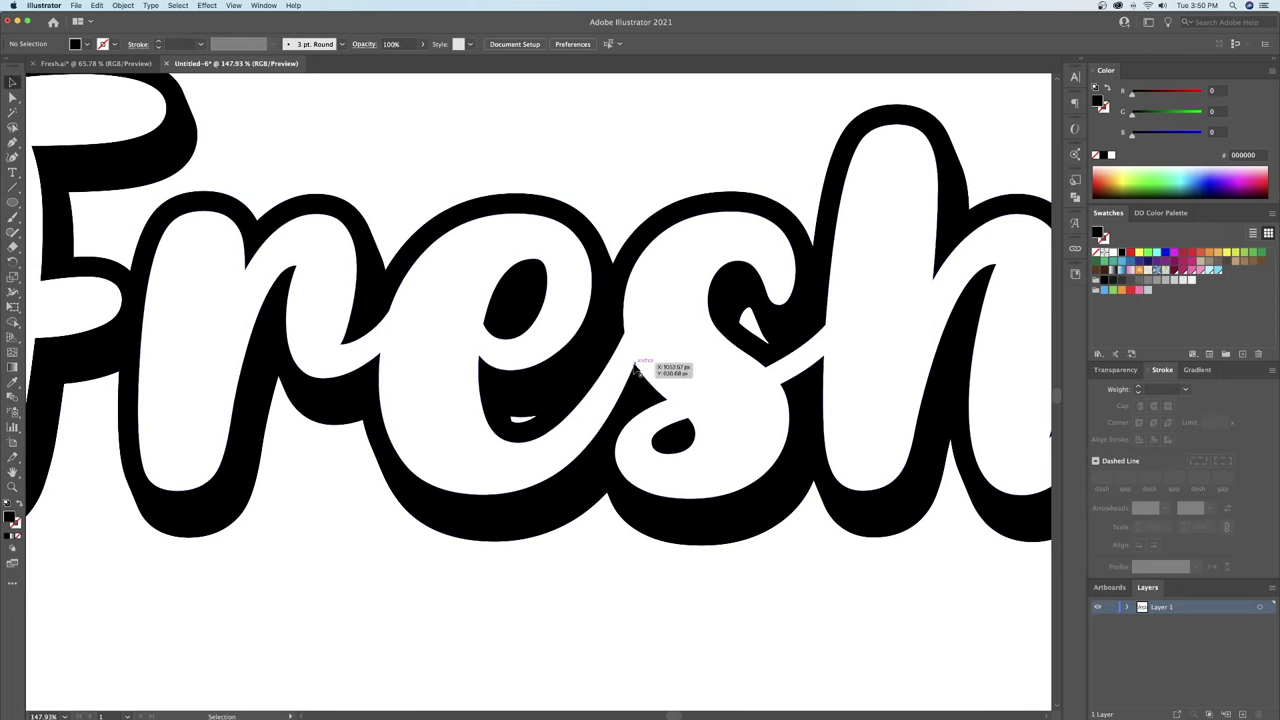
double_click(580, 372)
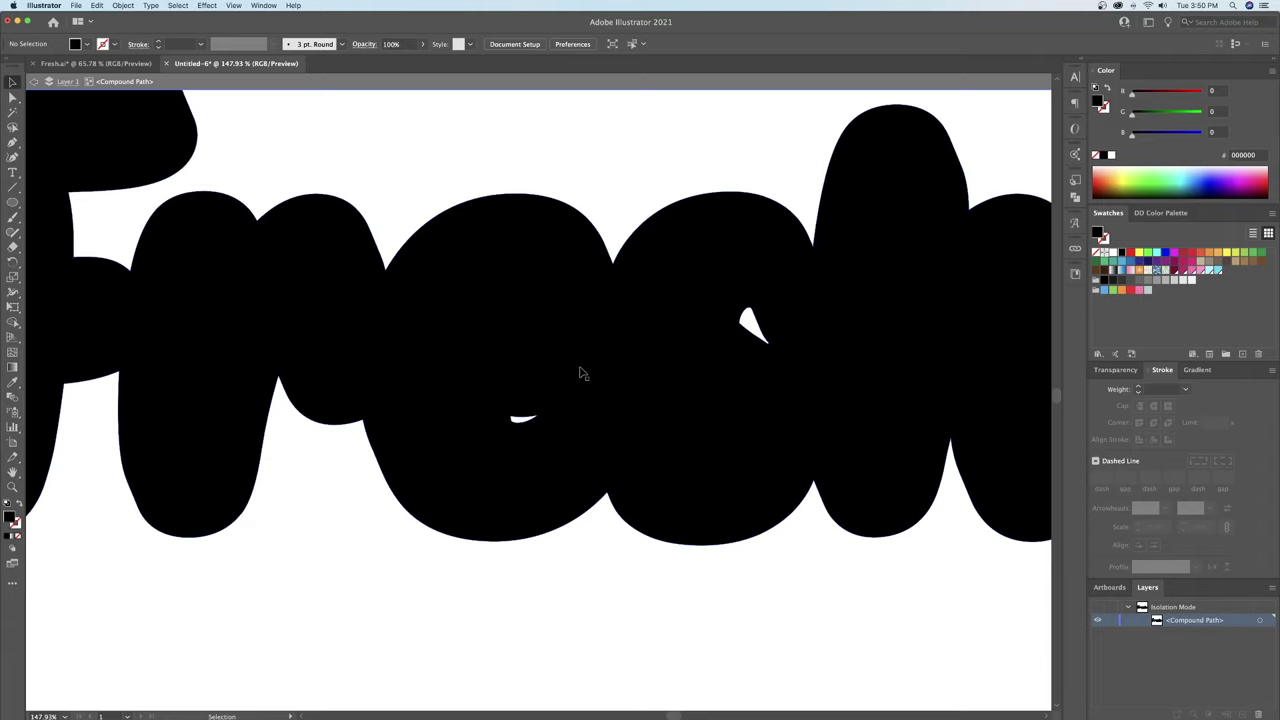
click(522, 420)
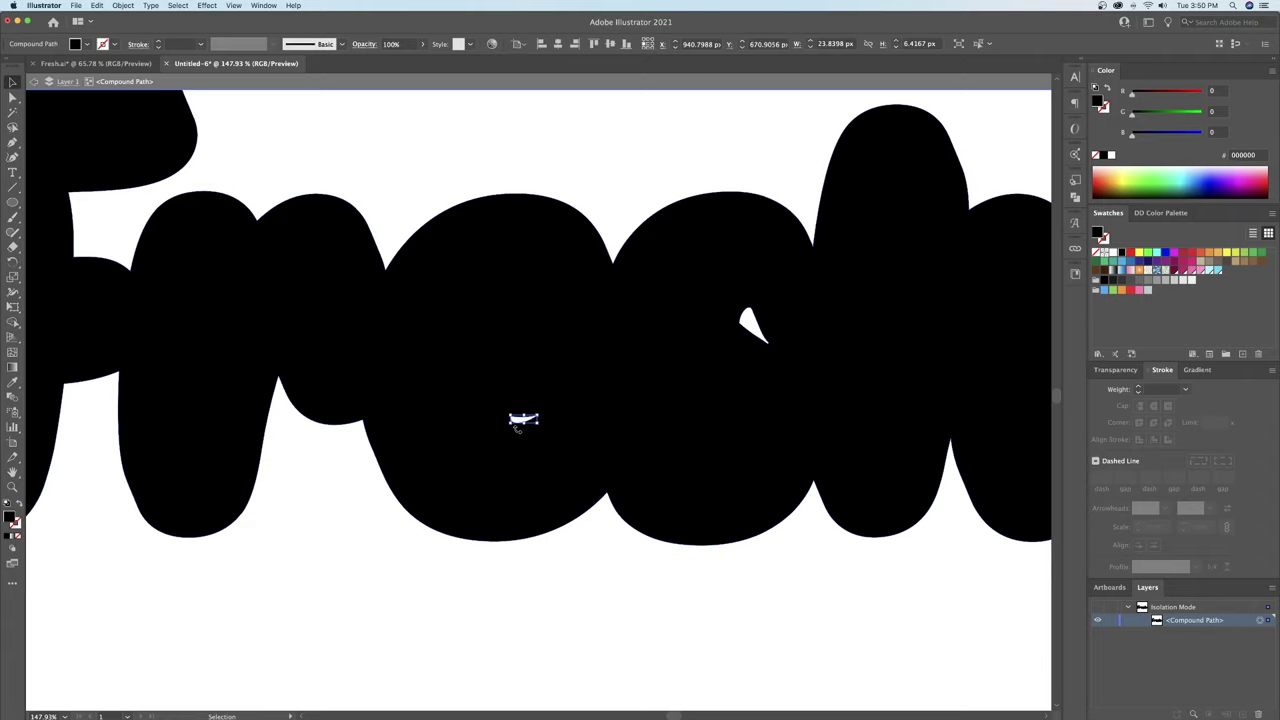
key(Delete)
click(746, 336)
key(Delete)
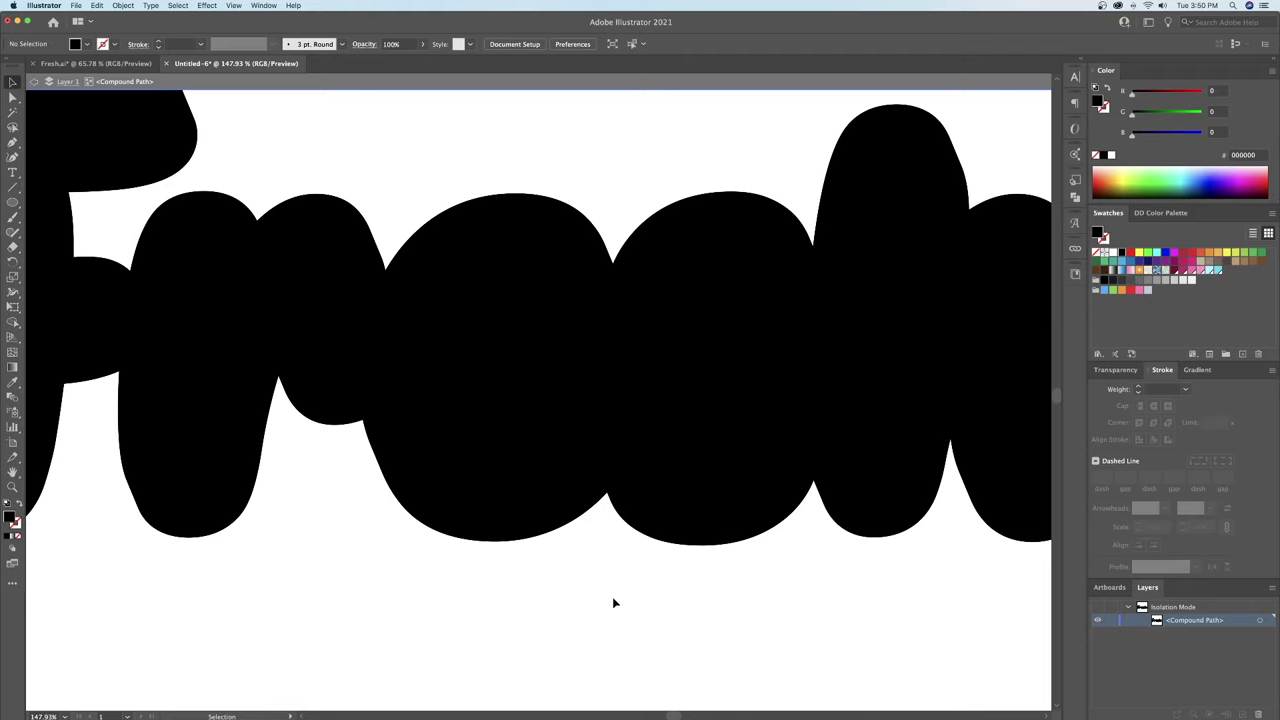
double_click(585, 607)
Isolate the shadow shape again and fill it with a linear gradient running from top to bottom
key(z)
drag(660, 553, 531, 515)
drag(361, 365, 376, 365)
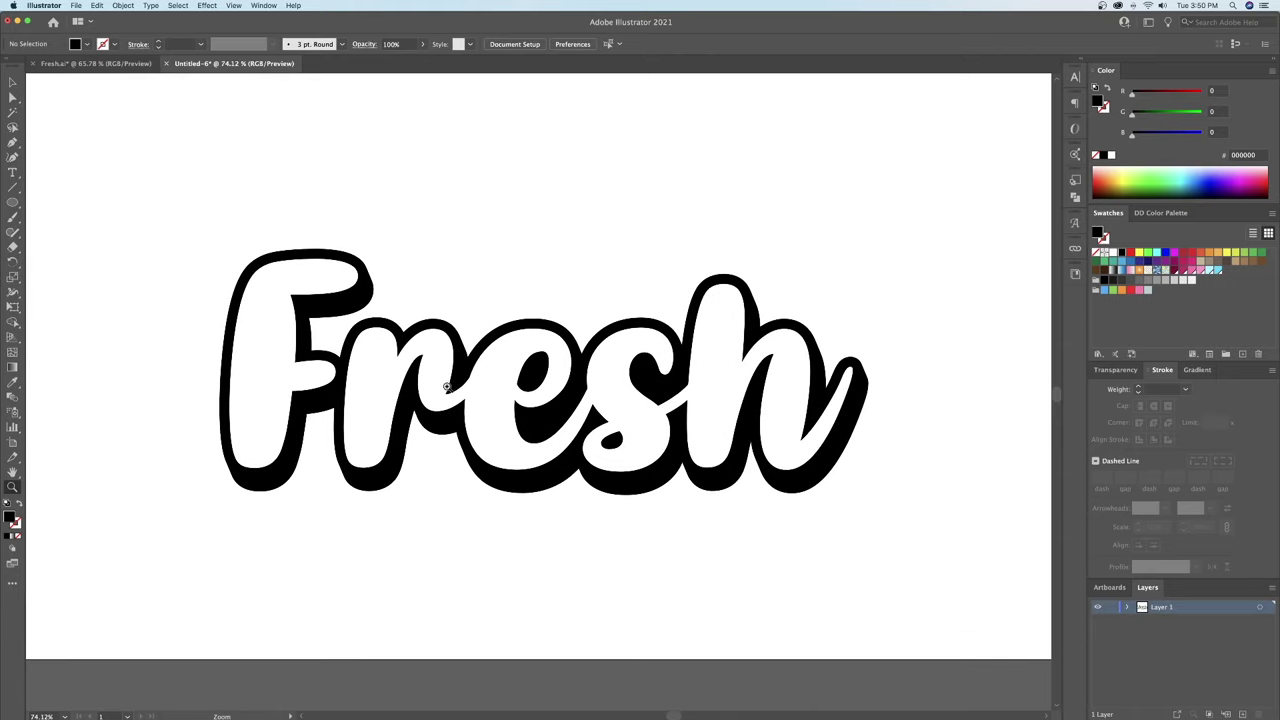
drag(308, 415, 315, 395)
drag(433, 397, 485, 398)
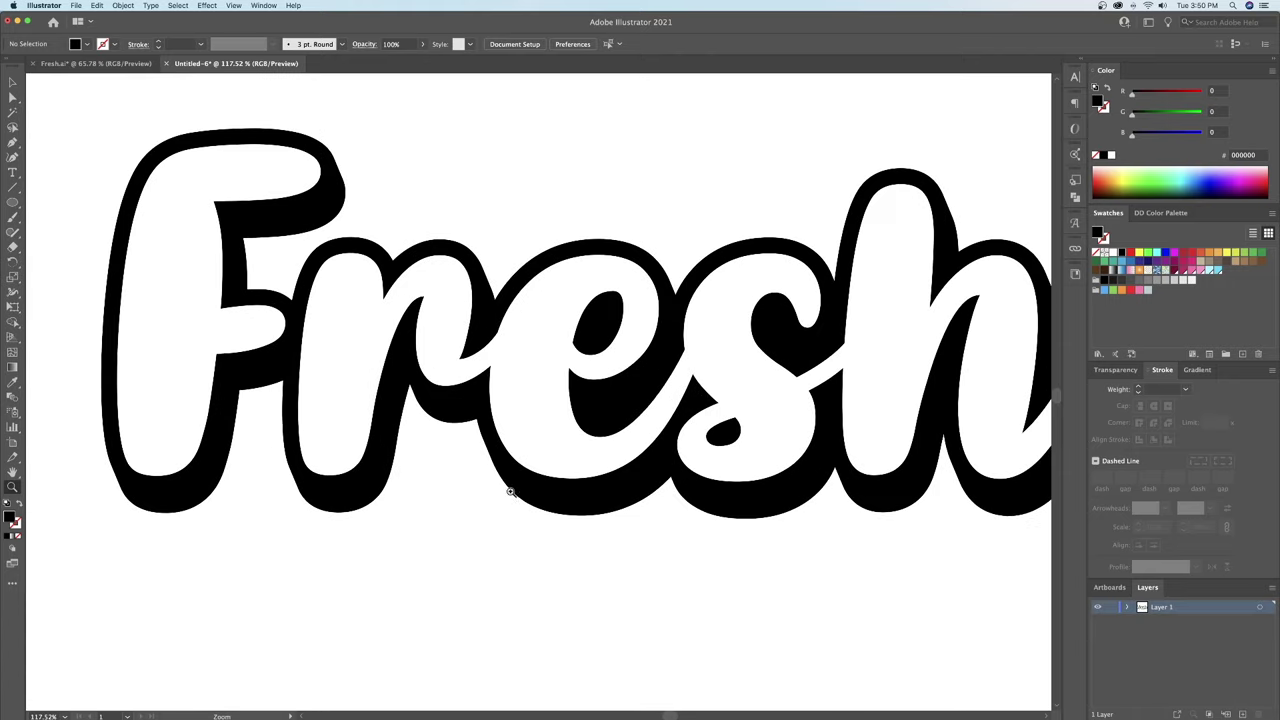
drag(510, 494, 447, 491)
key(v)
click(265, 500)
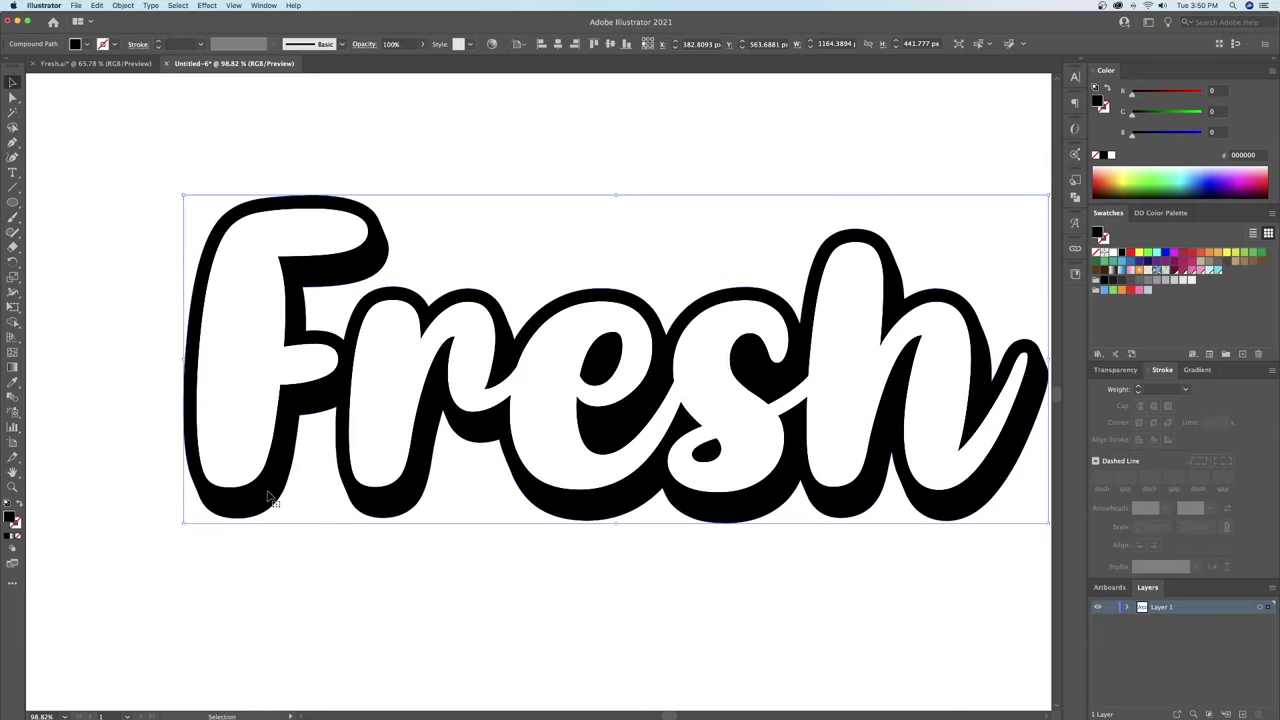
double_click(268, 497)
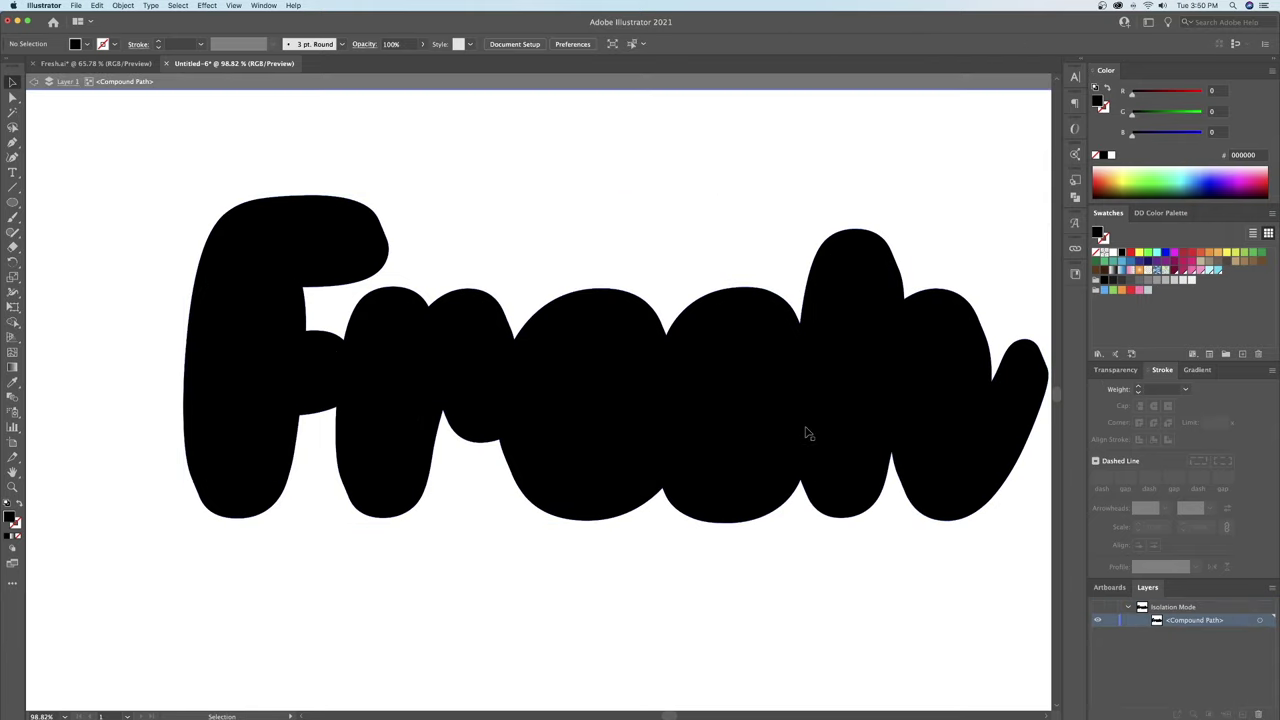
click(808, 433)
click(1197, 370)
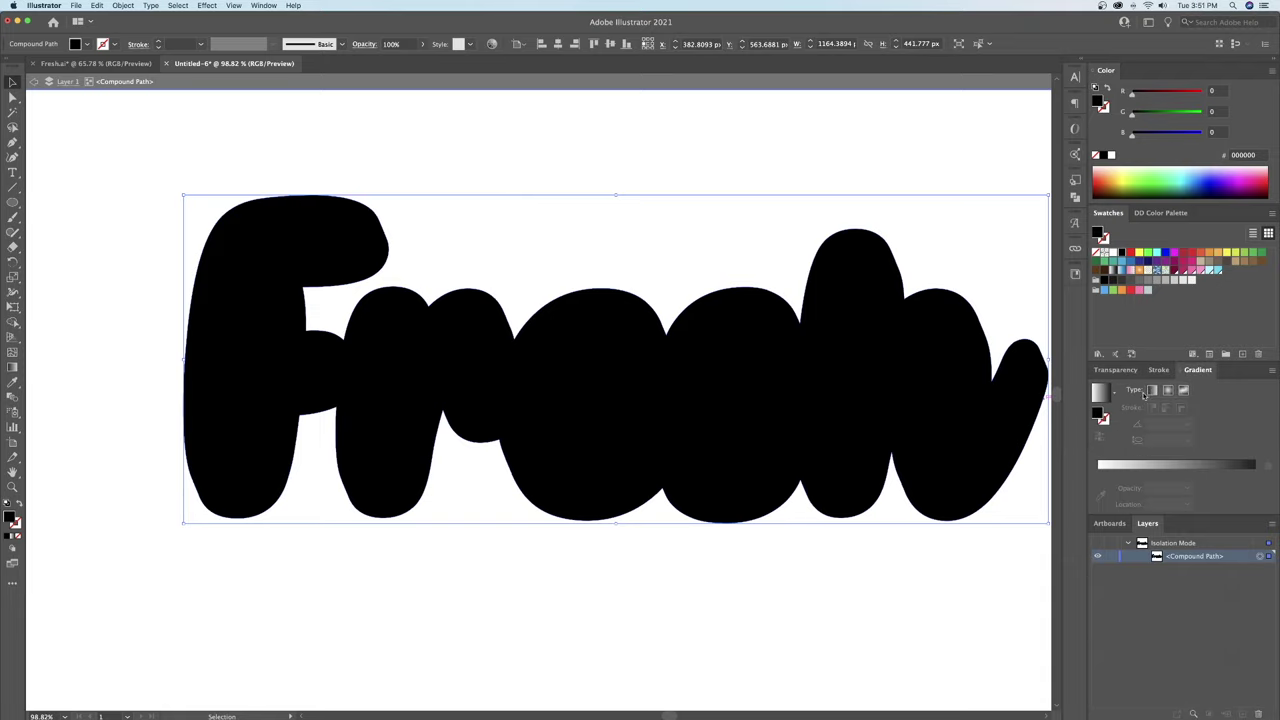
click(1152, 390)
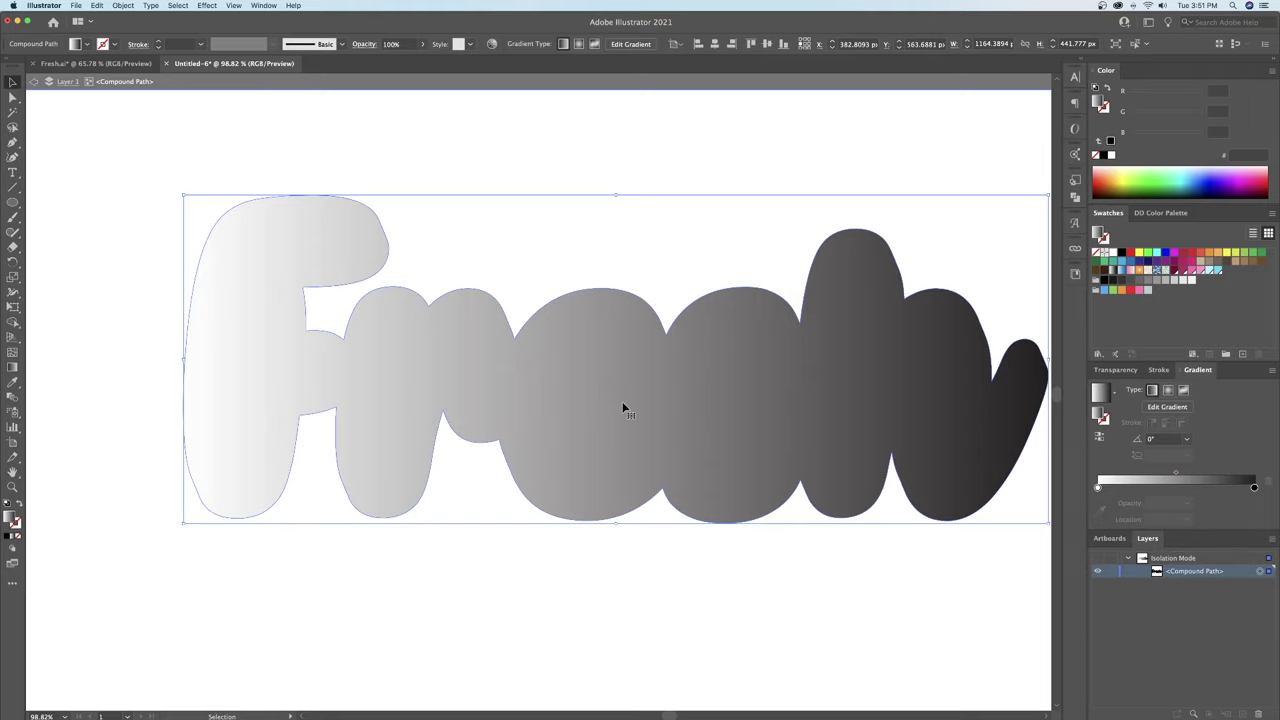
key(g)
drag(577, 194, 575, 542)
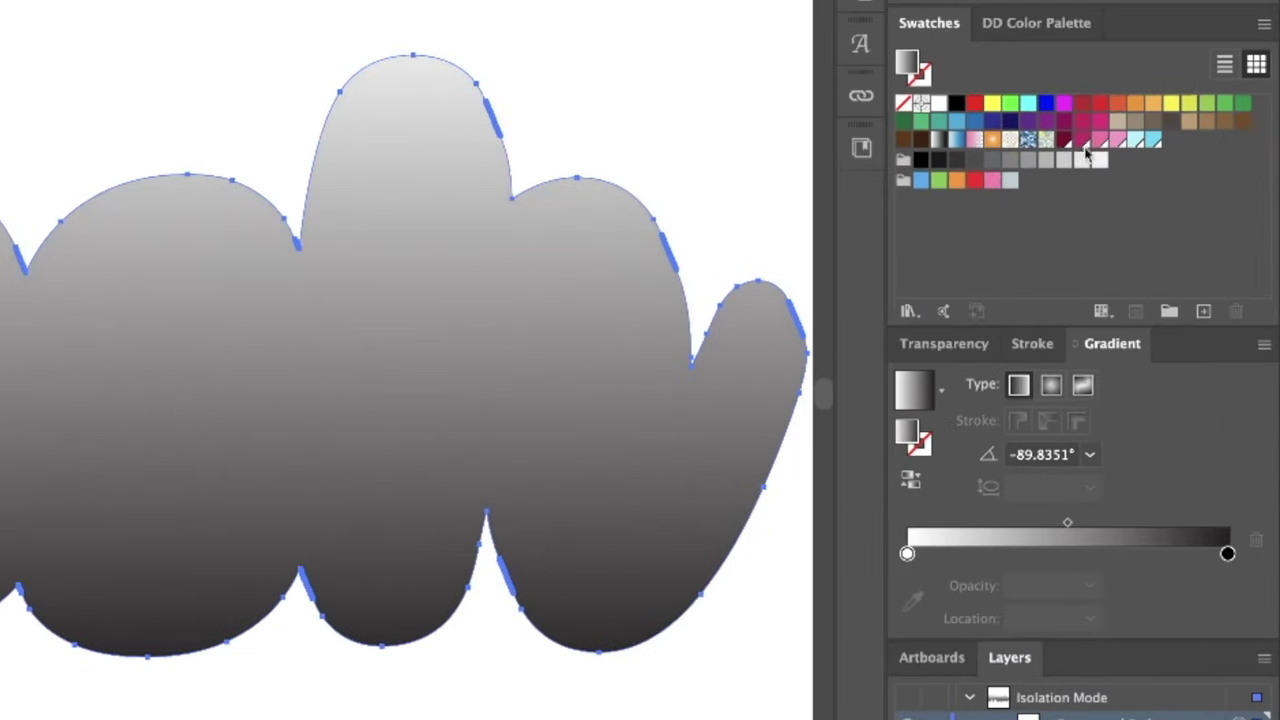
Colour the shadow's gradient from magenta to dark burgundy (R=128 G=0 B=48) and exit isolation
drag(1084, 148, 908, 556)
drag(1137, 418, 1227, 553)
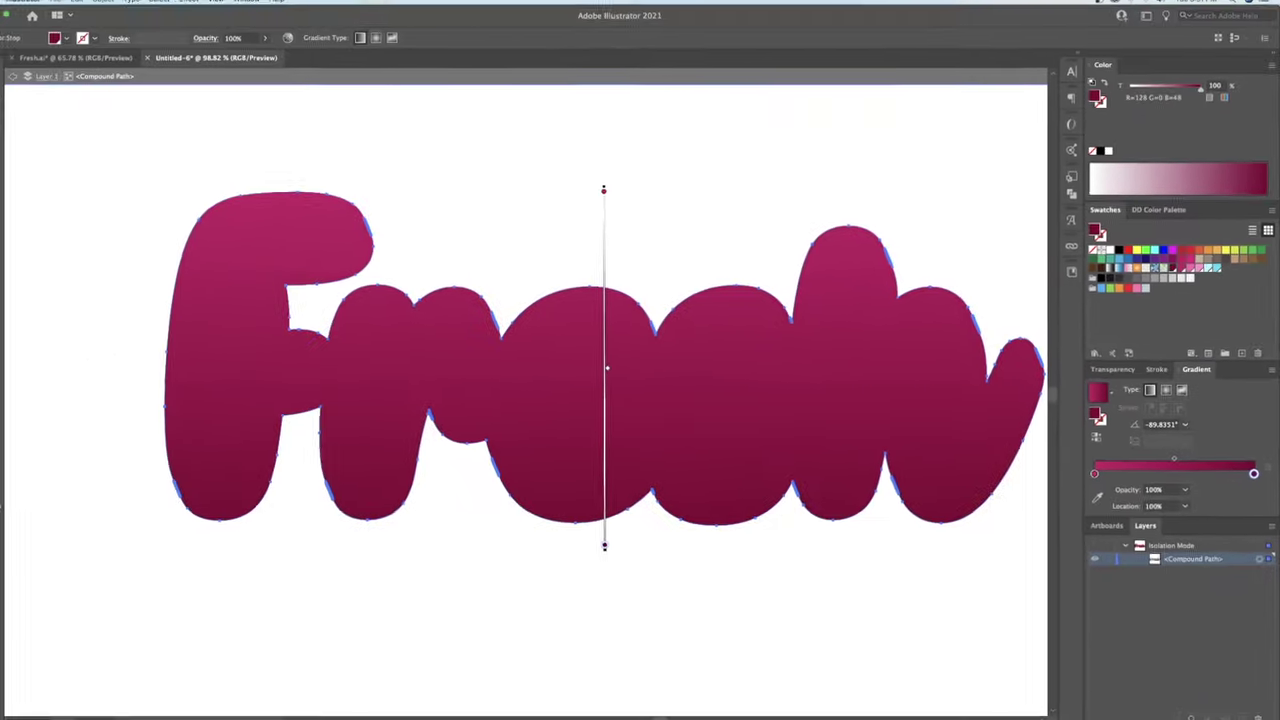
key(v)
double_click(442, 158)
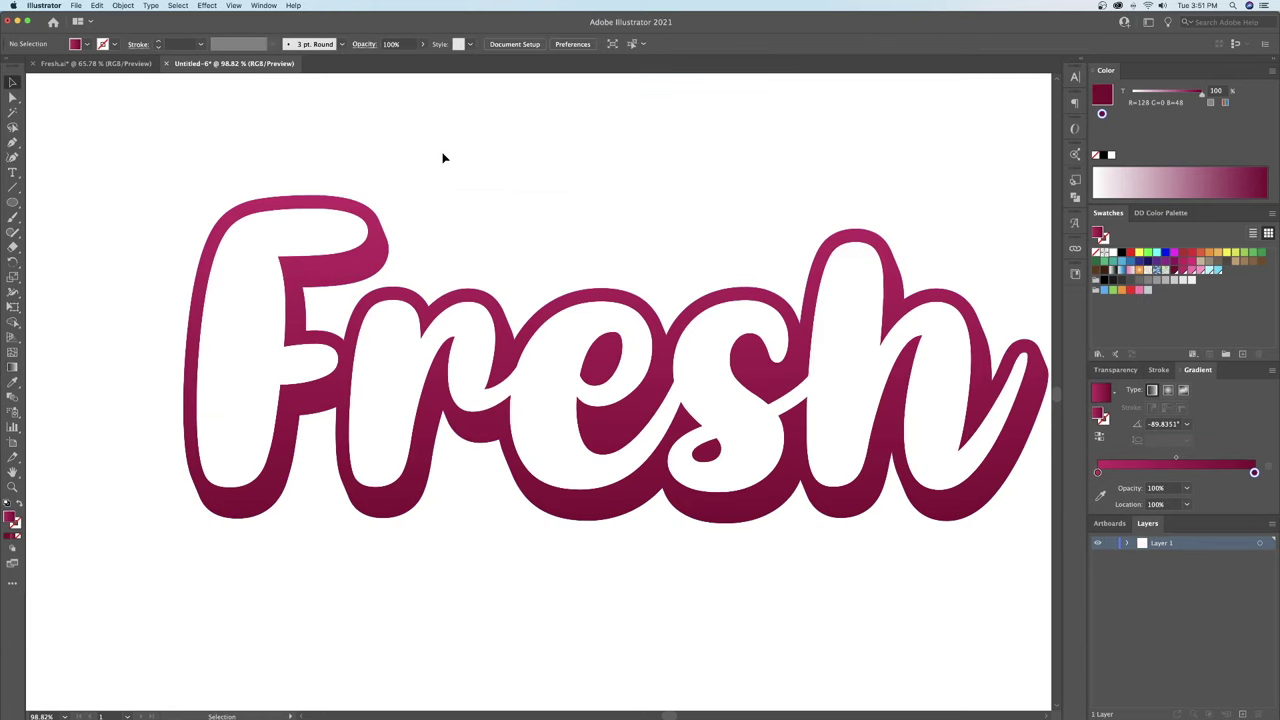
Select all the white lettering and offset its paths by 18 px with Miter joins and a miter limit of 4
key(z)
drag(581, 194, 477, 190)
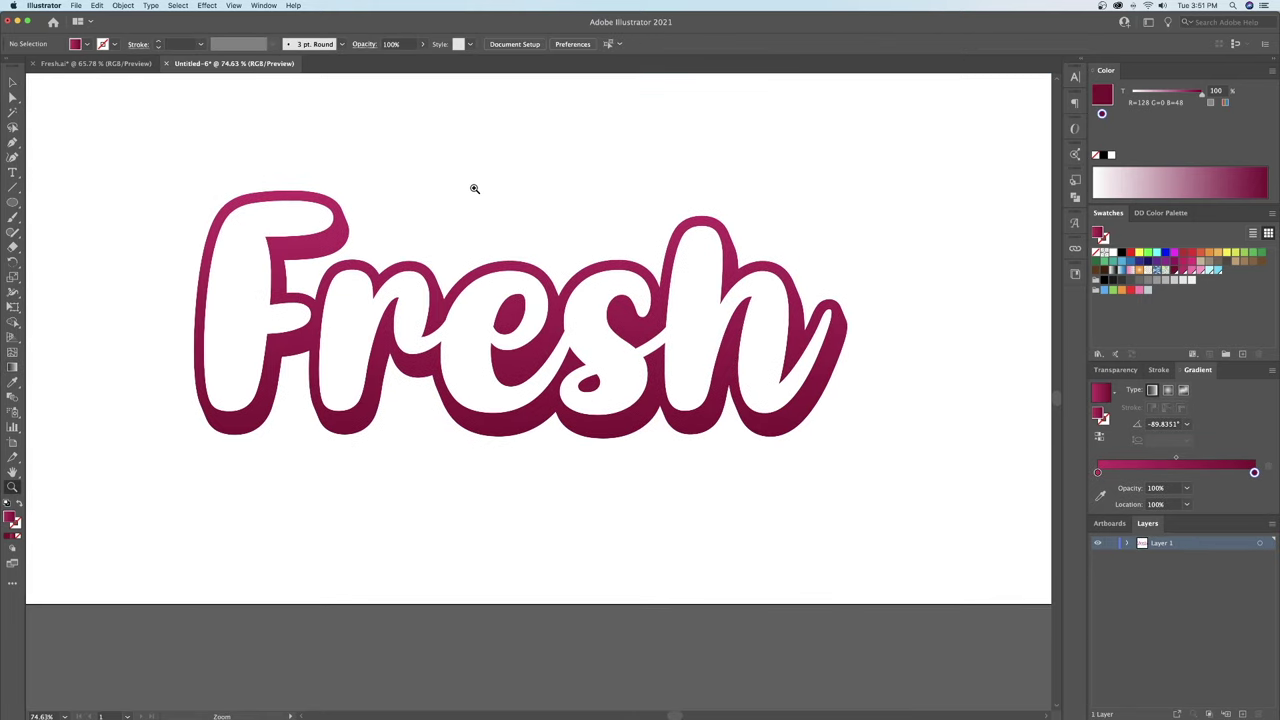
drag(252, 236, 296, 229)
key(v)
click(200, 257)
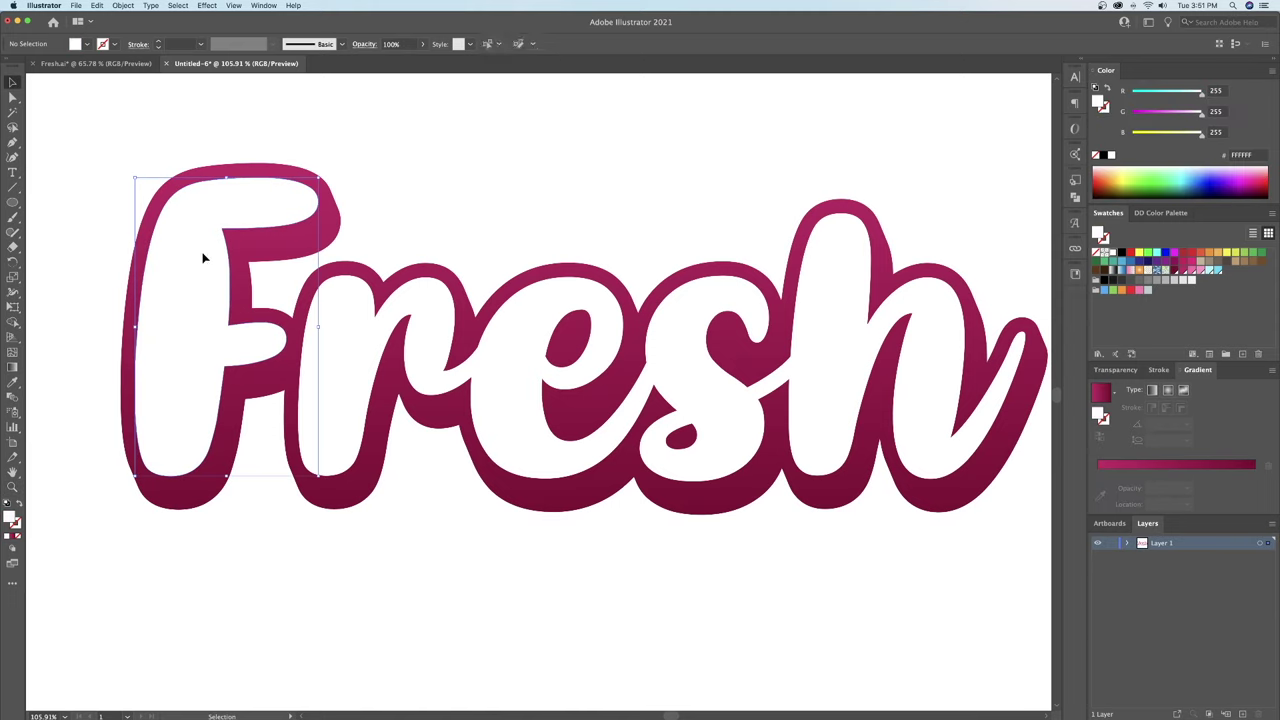
shift+click(353, 311)
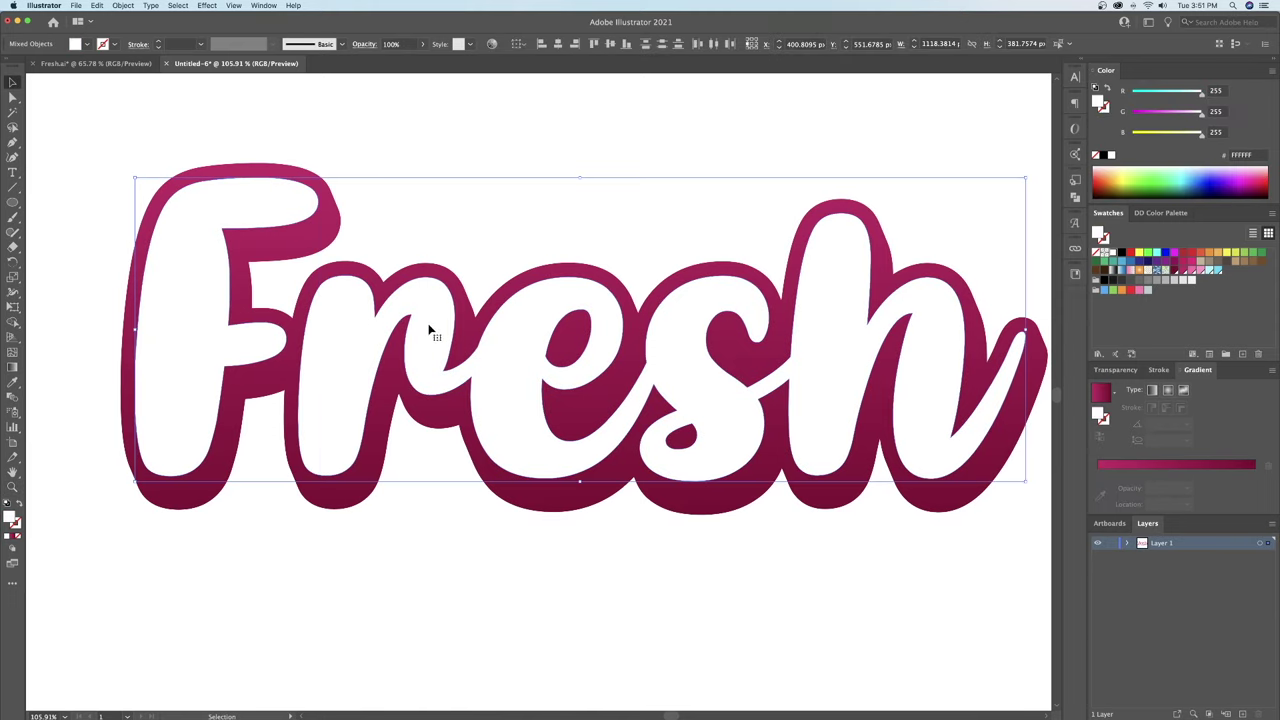
drag(238, 300, 262, 286)
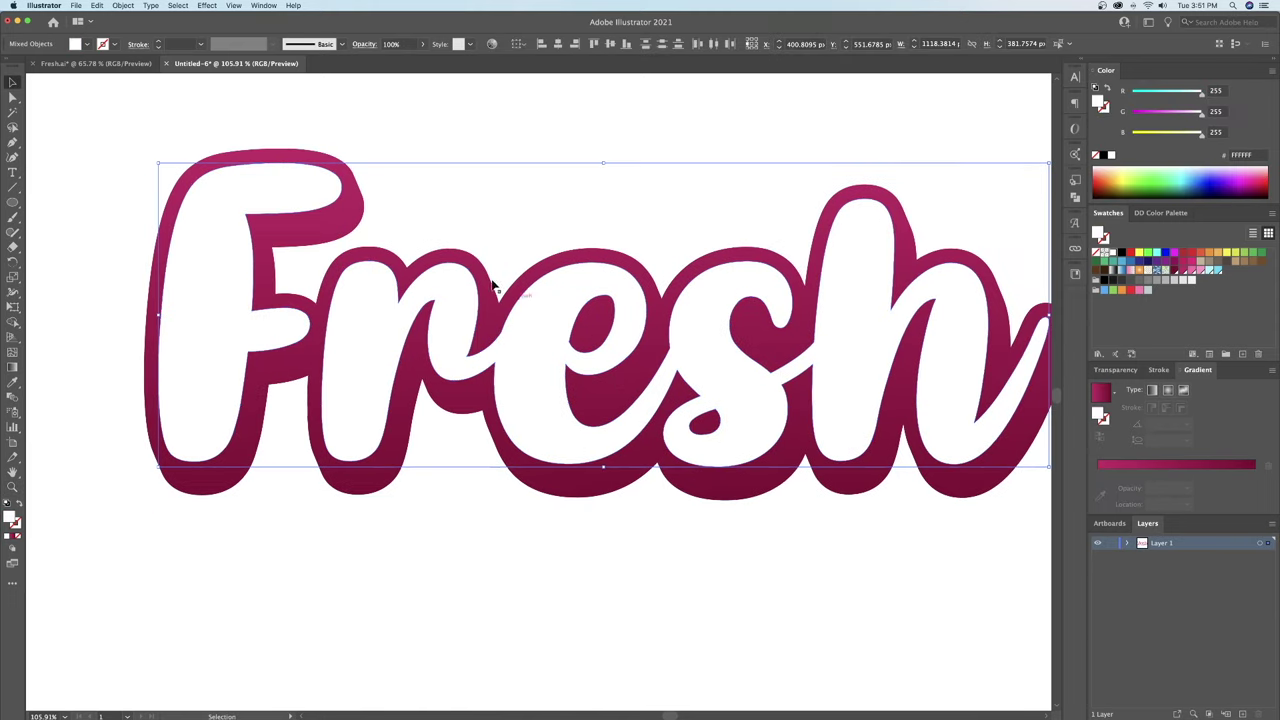
click(123, 6)
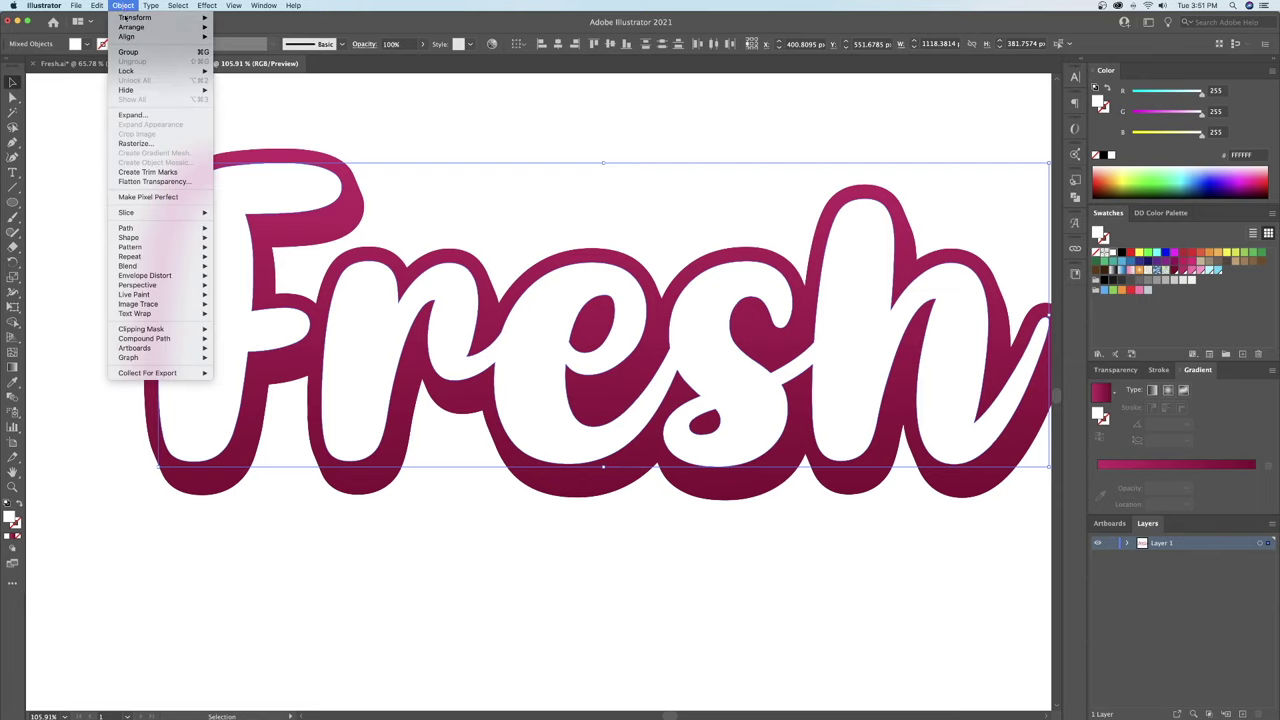
mouse_move(177, 241)
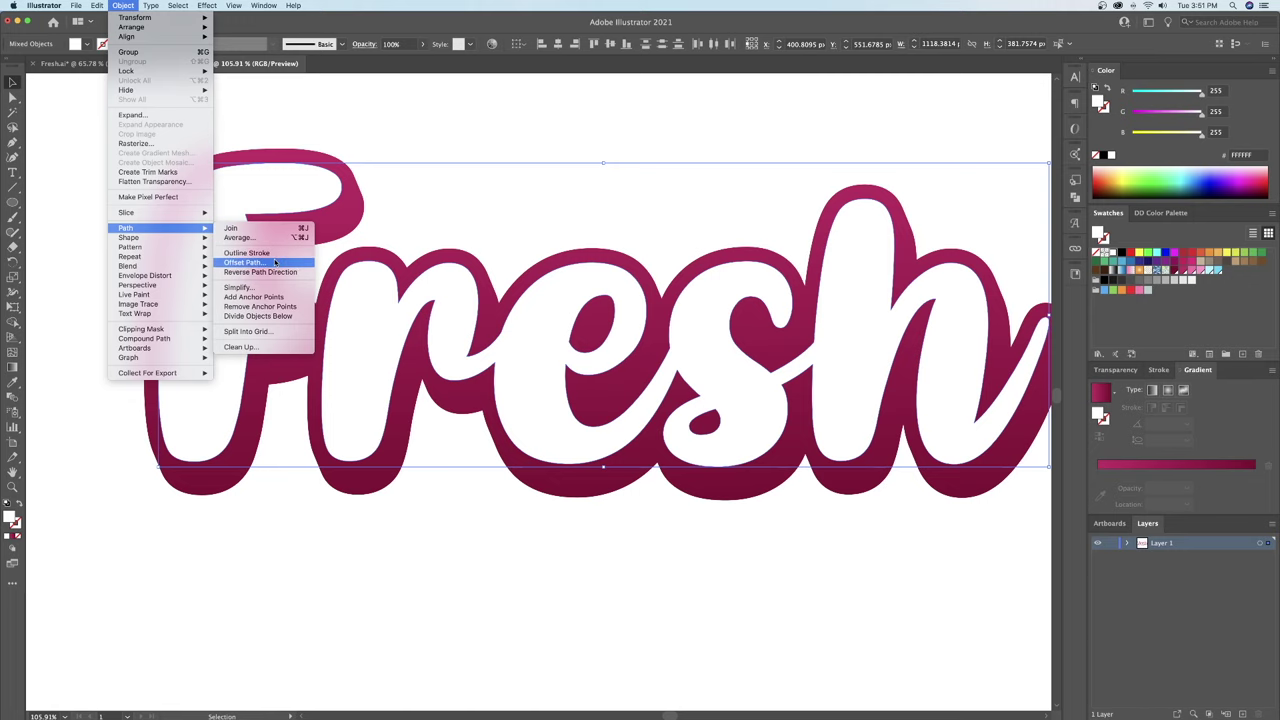
click(275, 263)
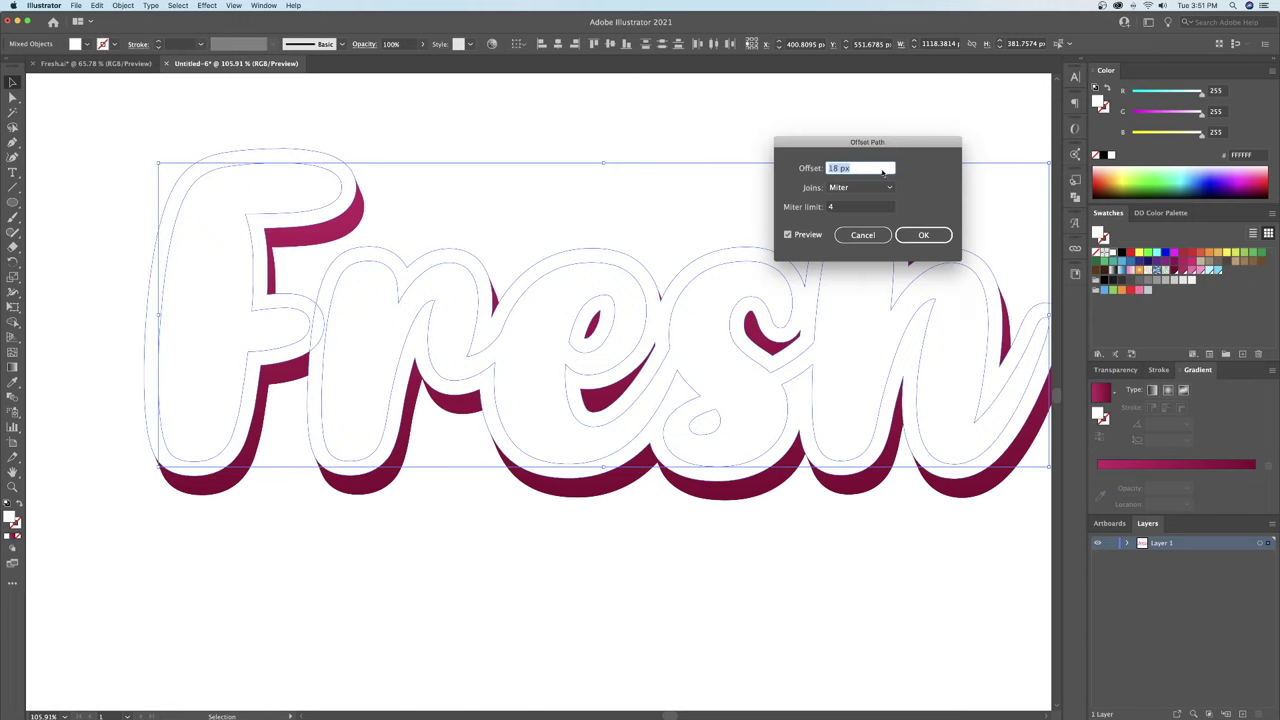
click(921, 236)
Unite the white offset shapes of the F and the remaining letters into one outline shape
click(546, 191)
click(386, 262)
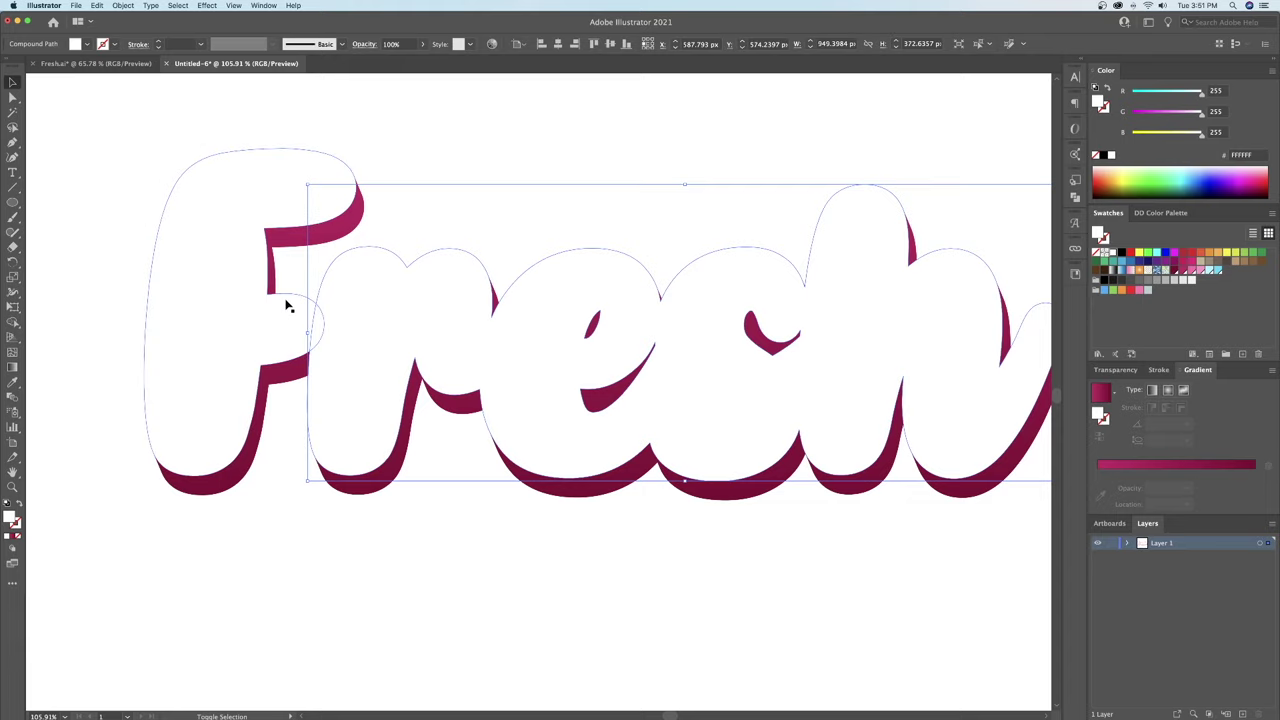
shift+click(286, 305)
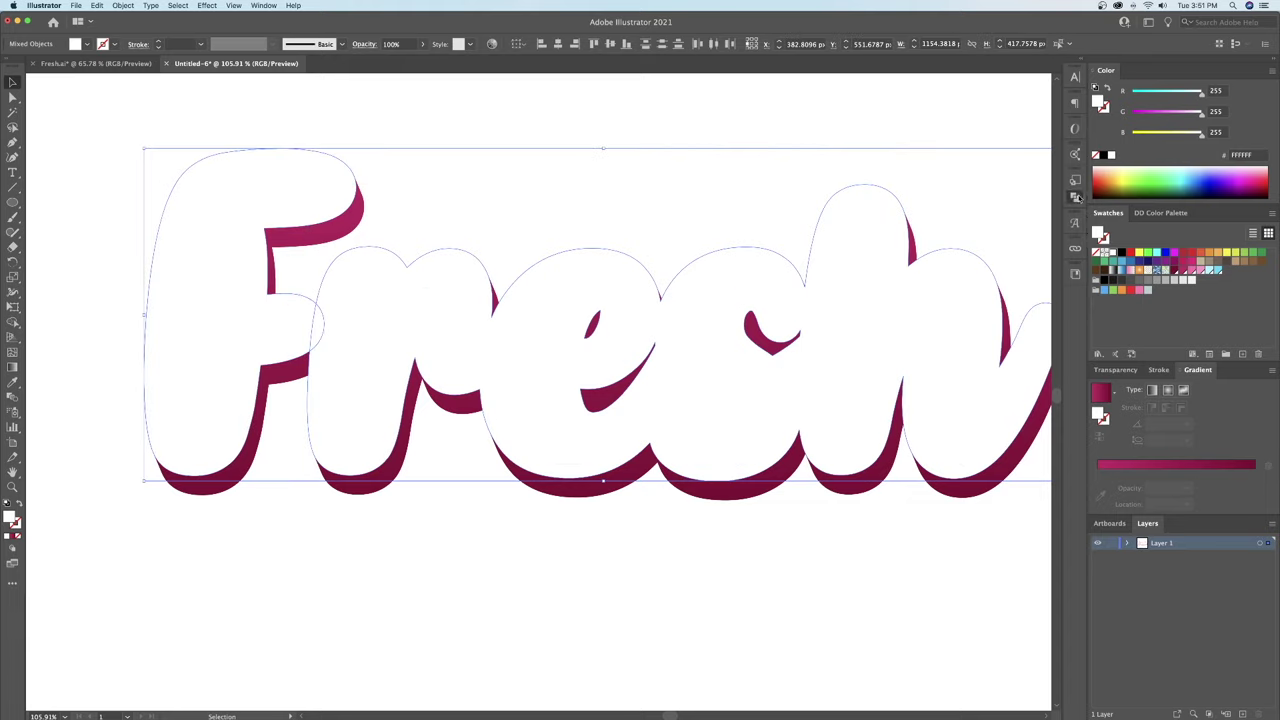
click(1076, 197)
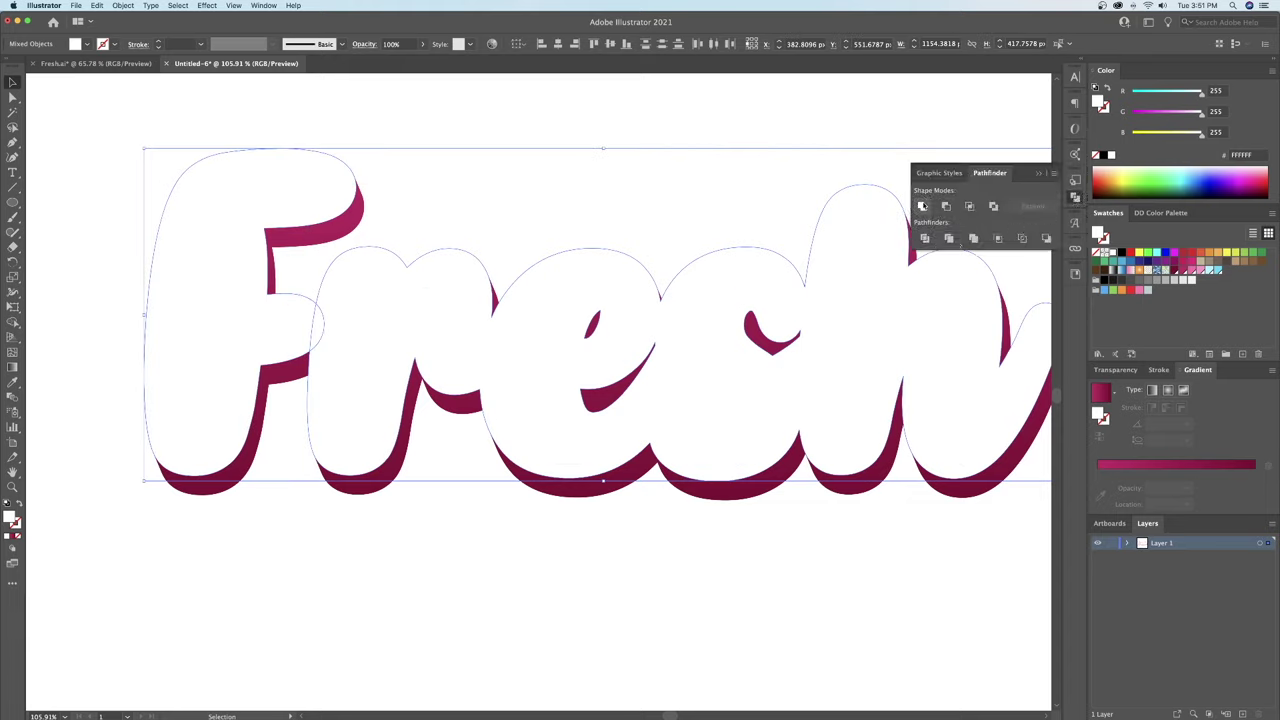
click(921, 206)
click(558, 141)
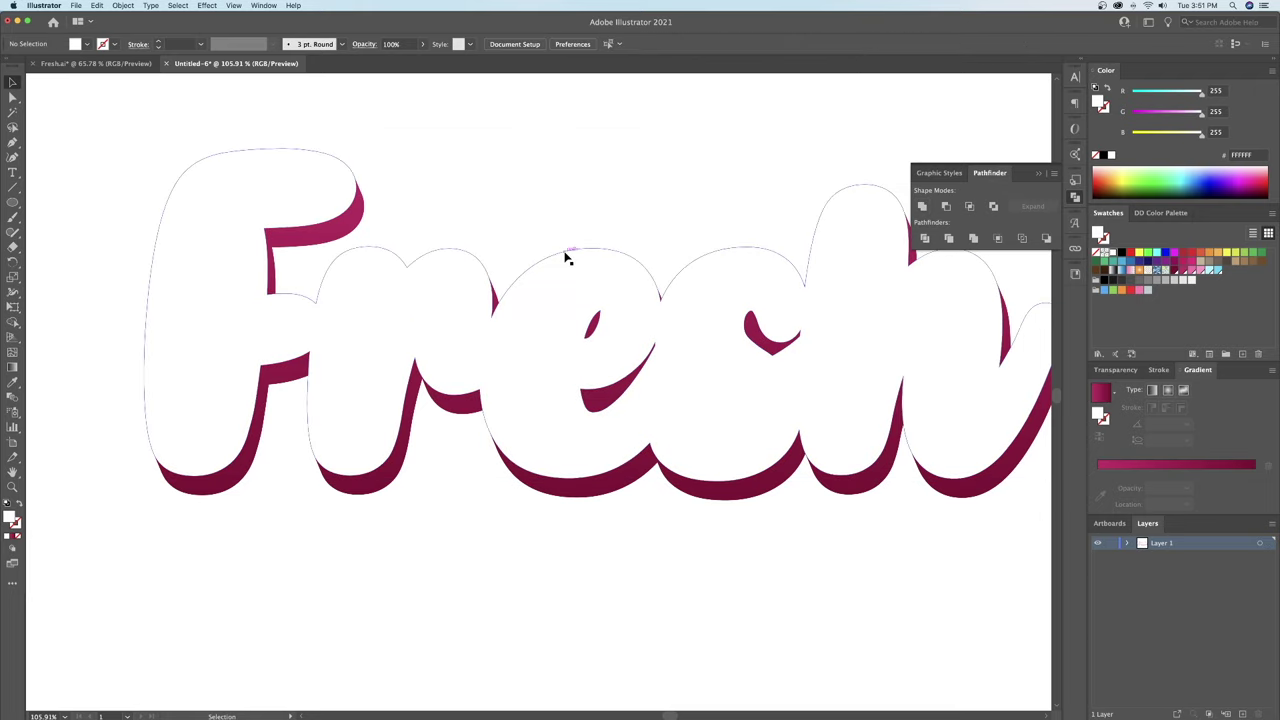
Fill the united outline with a gradient from light pink (R=255 G=151 B=198) to pink (R=255 G=108 B=170)
click(569, 266)
click(574, 255)
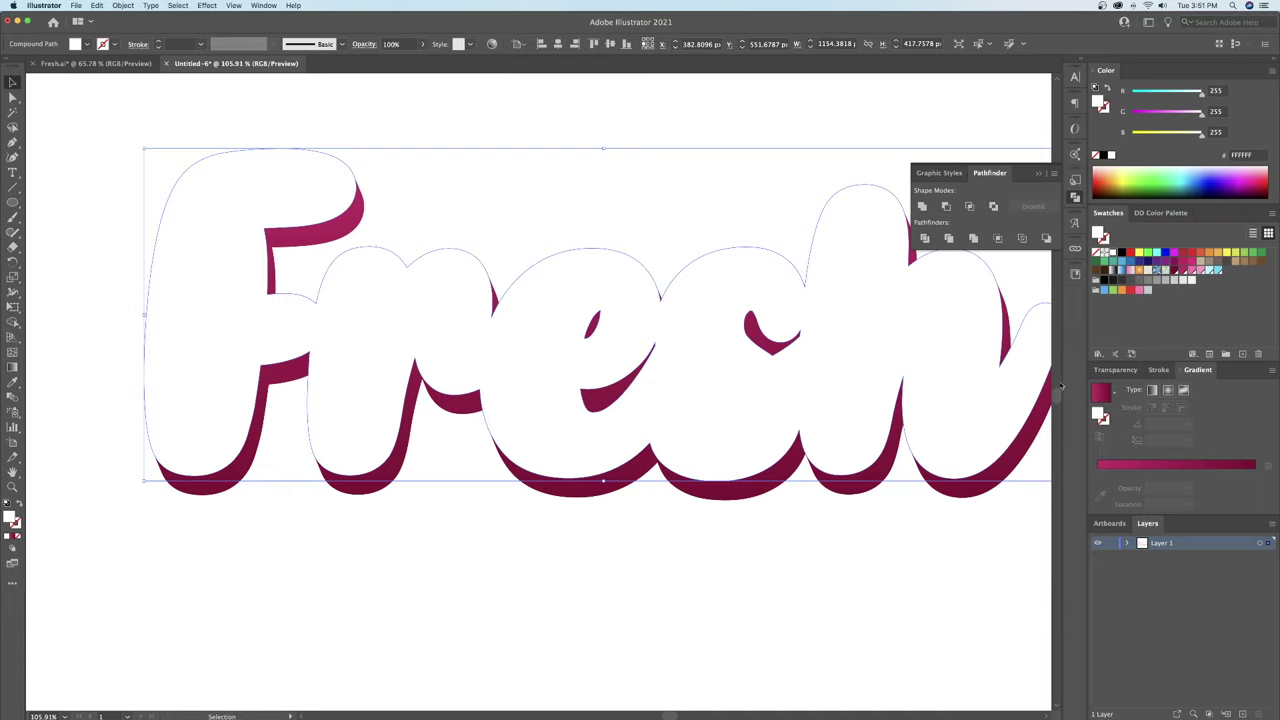
click(1102, 396)
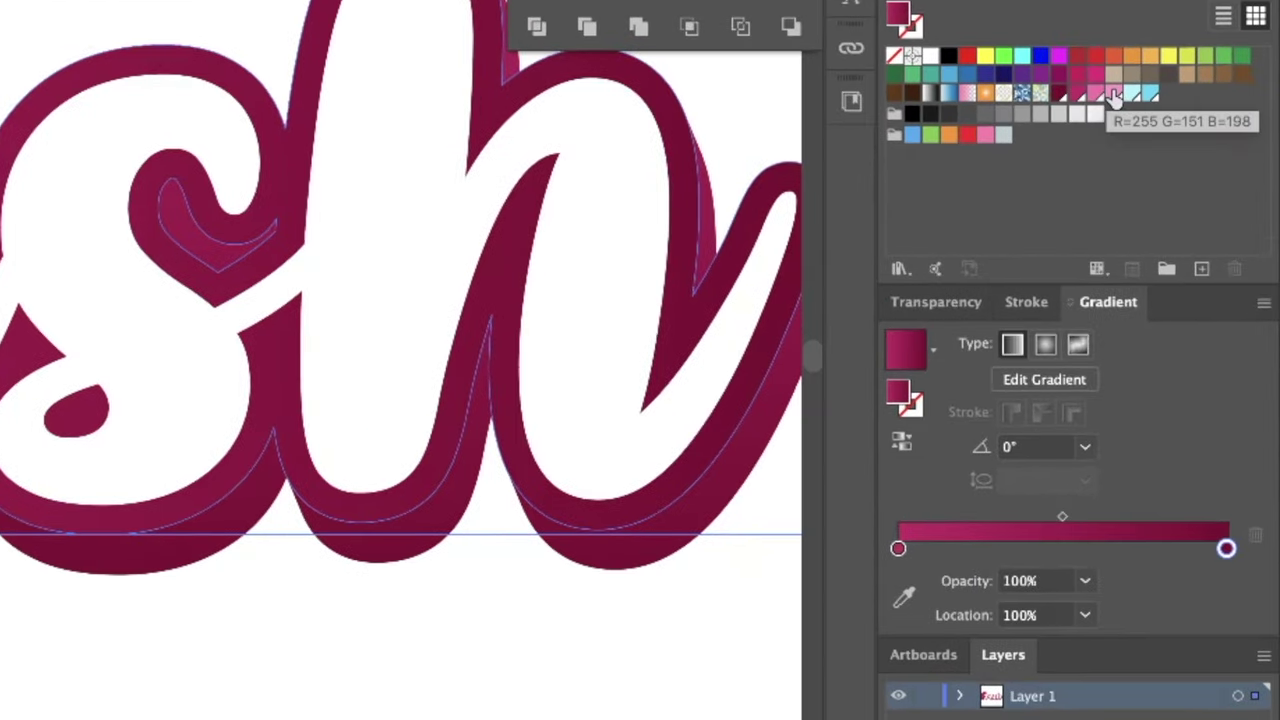
drag(1115, 95, 899, 549)
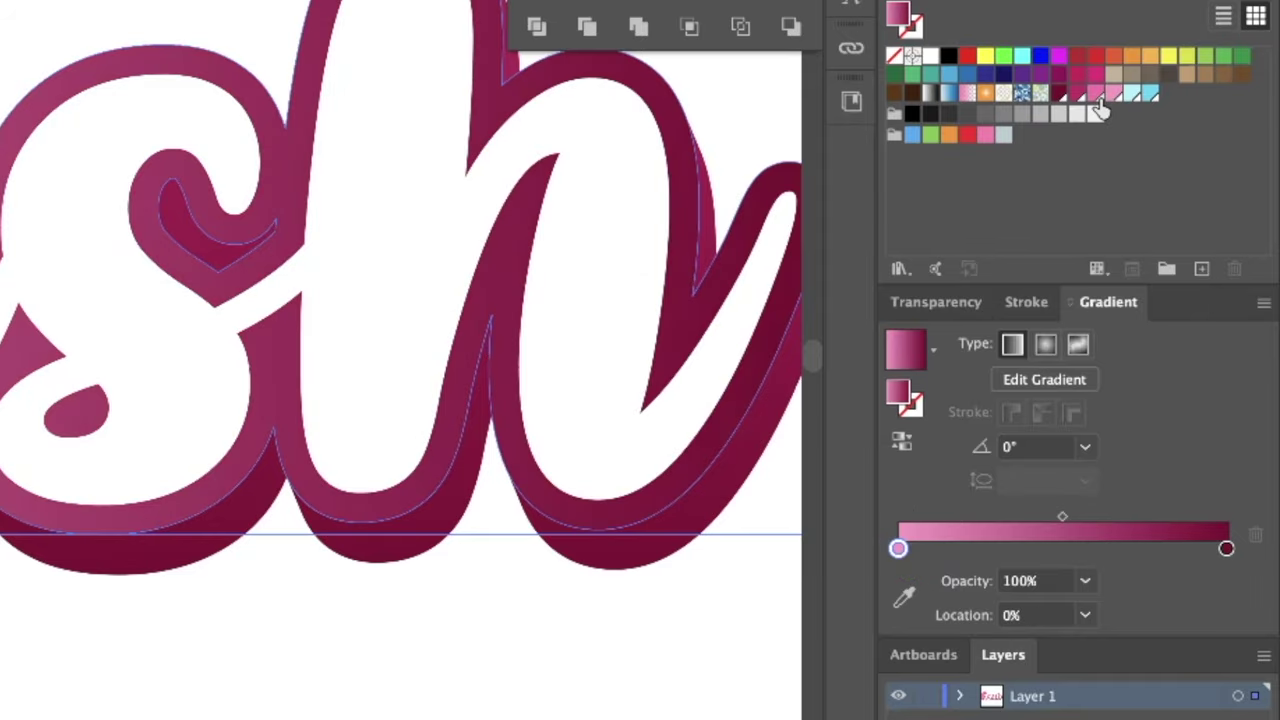
drag(1100, 108, 1226, 548)
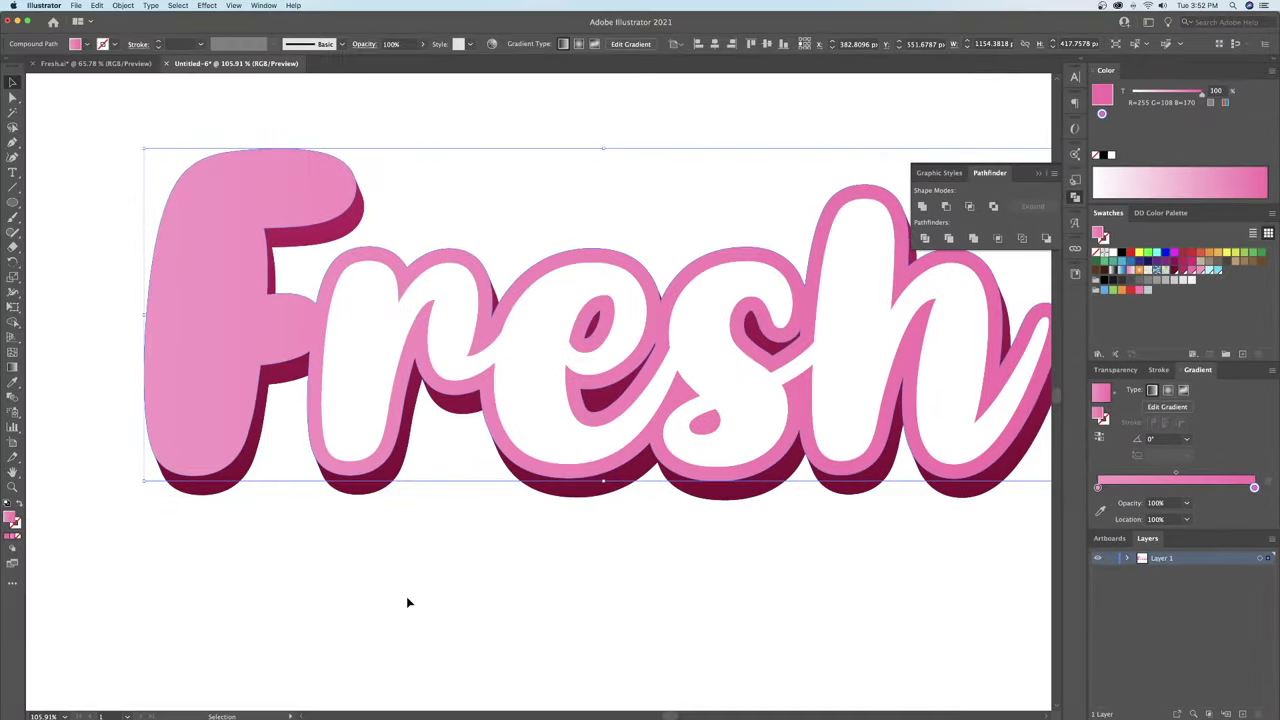
click(406, 596)
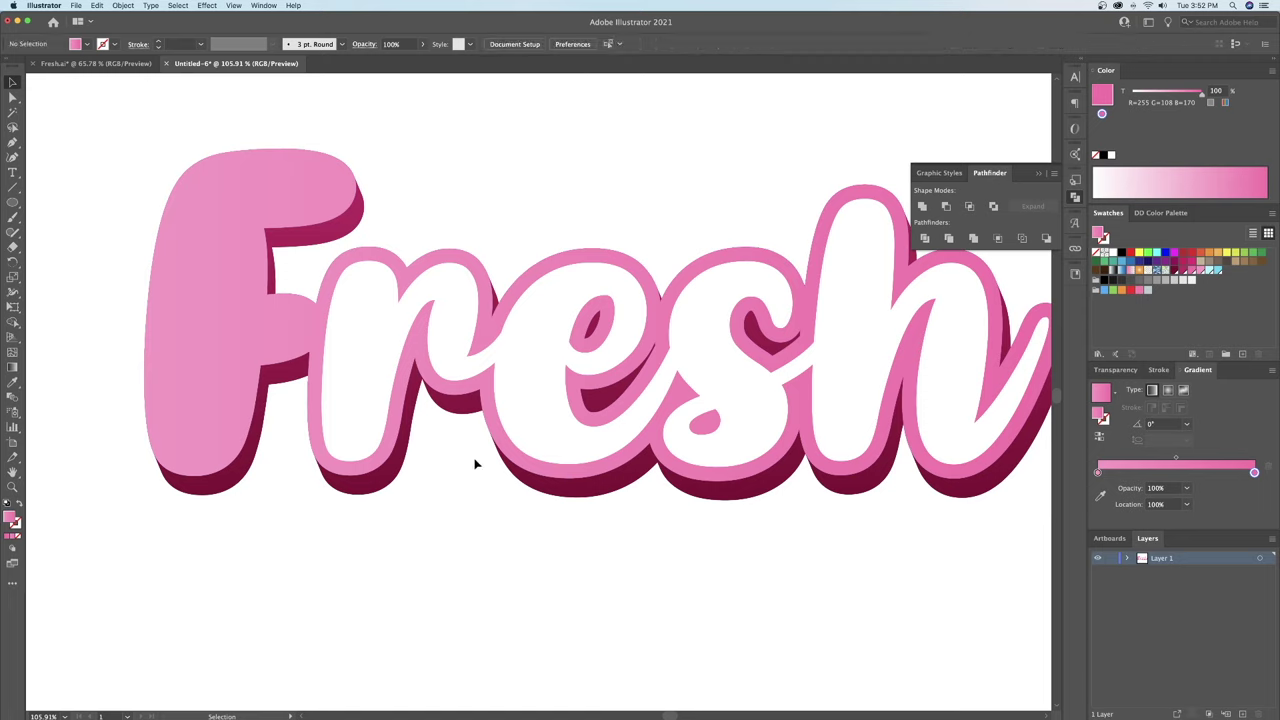
Send the pink gradient outline to the back of the stacking order
click(396, 413)
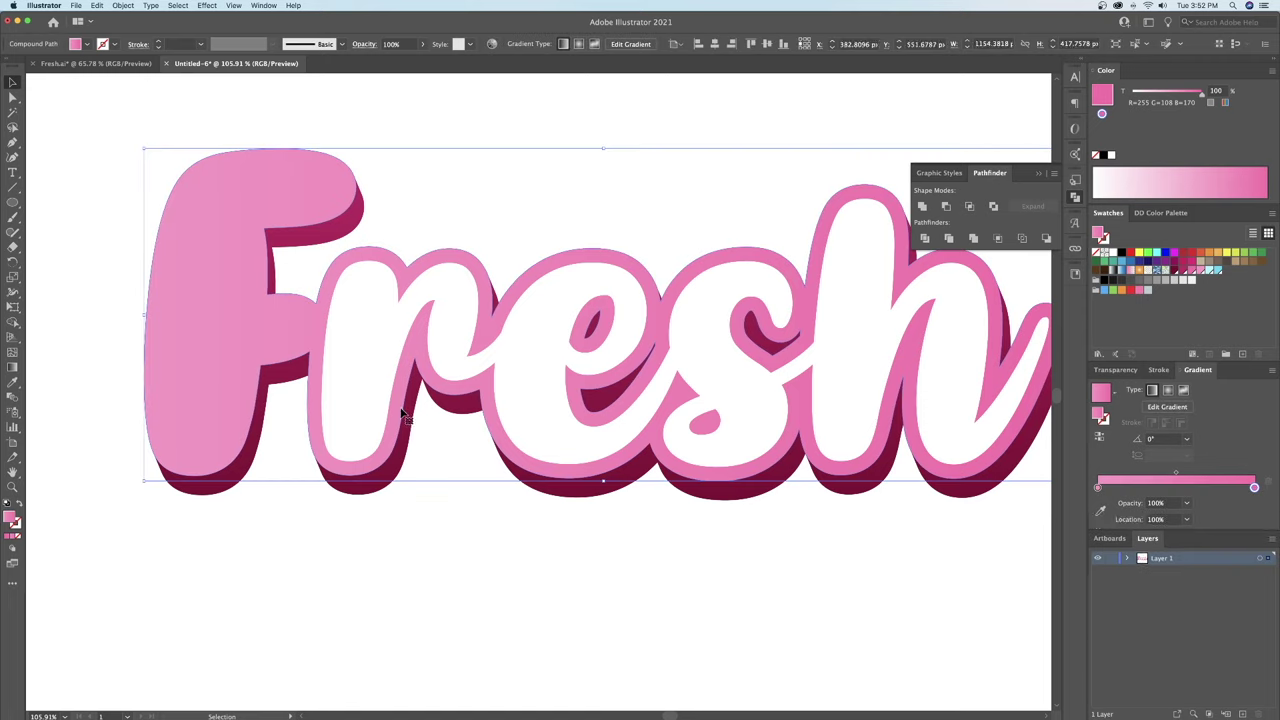
right_click(402, 413)
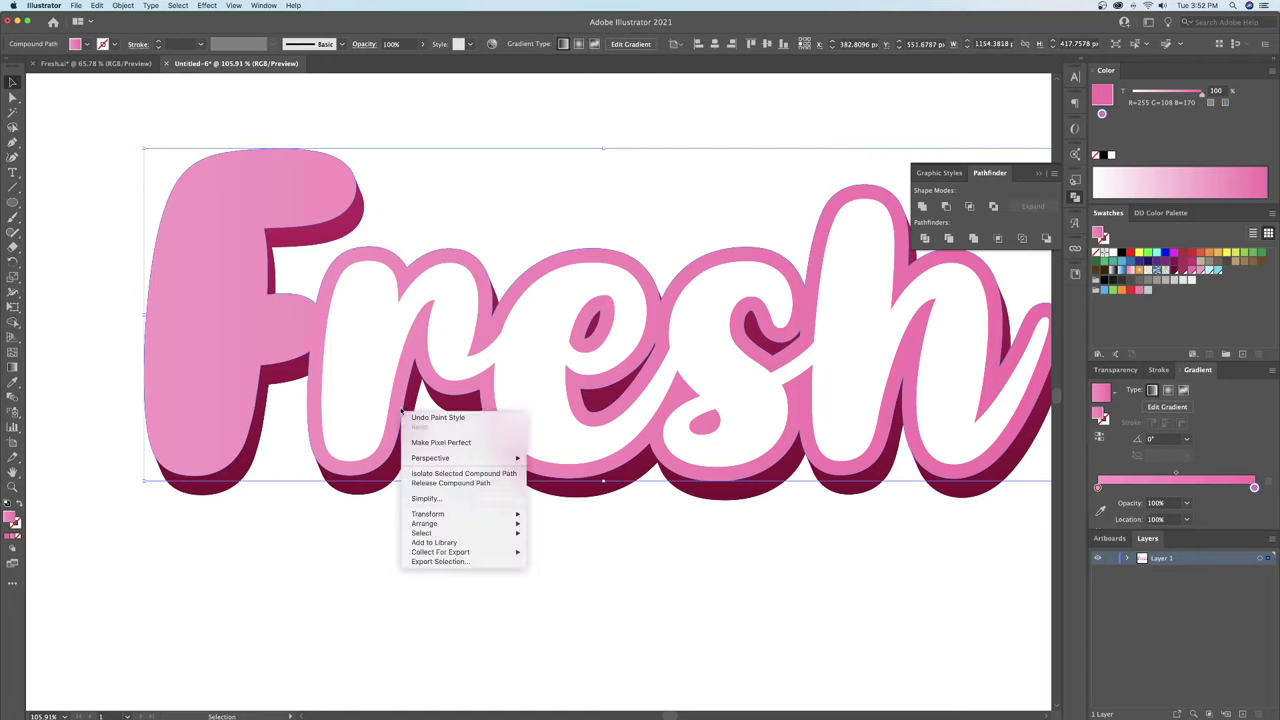
mouse_move(425, 523)
click(565, 553)
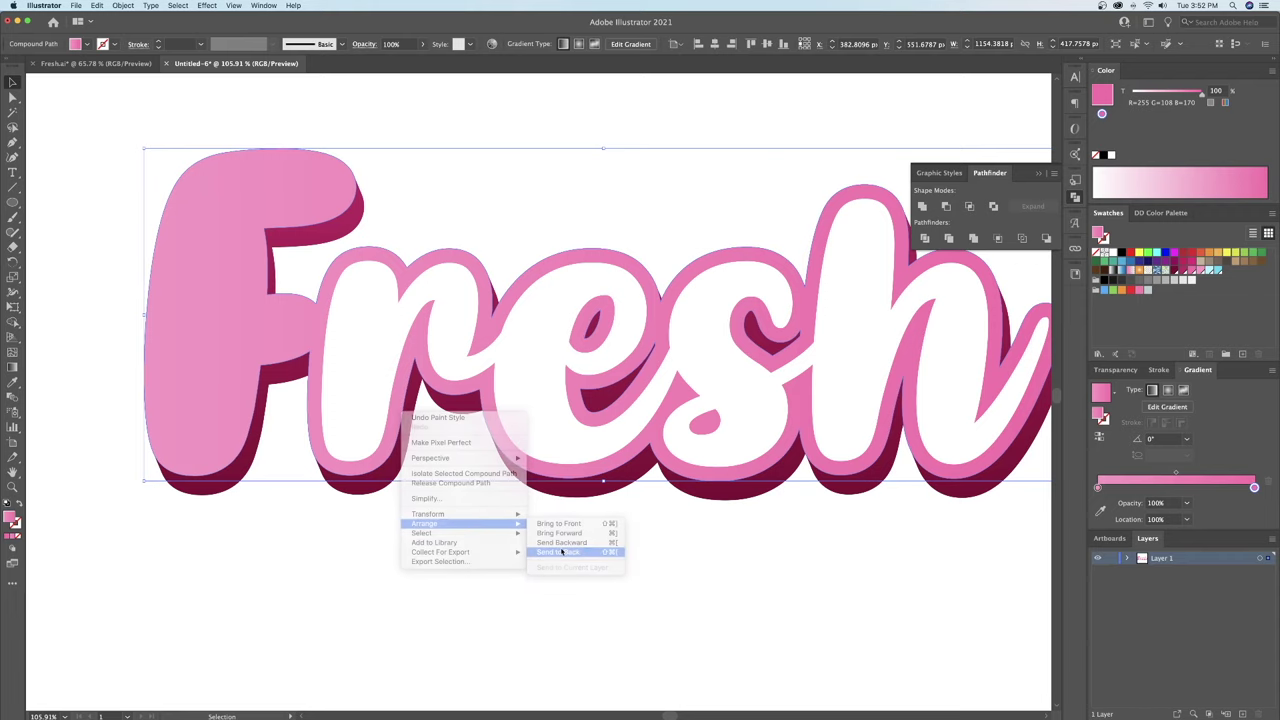
click(563, 551)
Undo the accidental move of the burgundy shadow and send the shadow to the back, behind the pink outline
drag(403, 484, 384, 495)
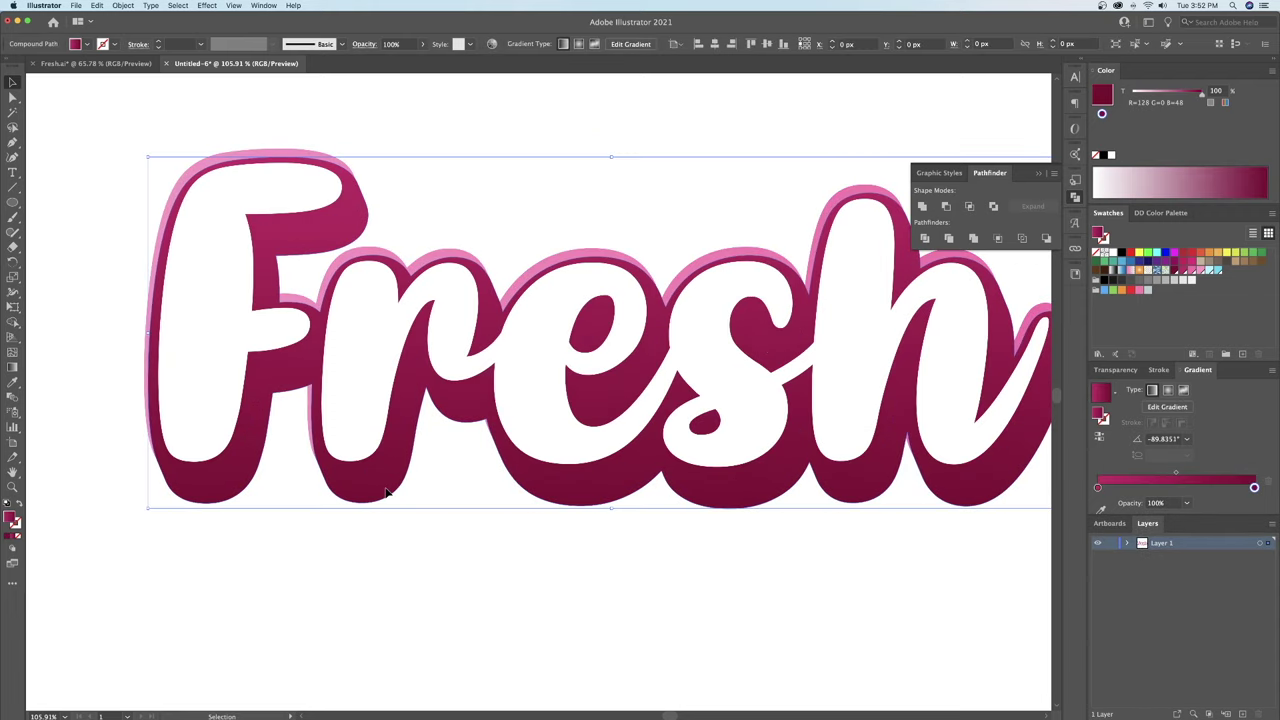
key(super+z)
right_click(381, 479)
mouse_move(445, 591)
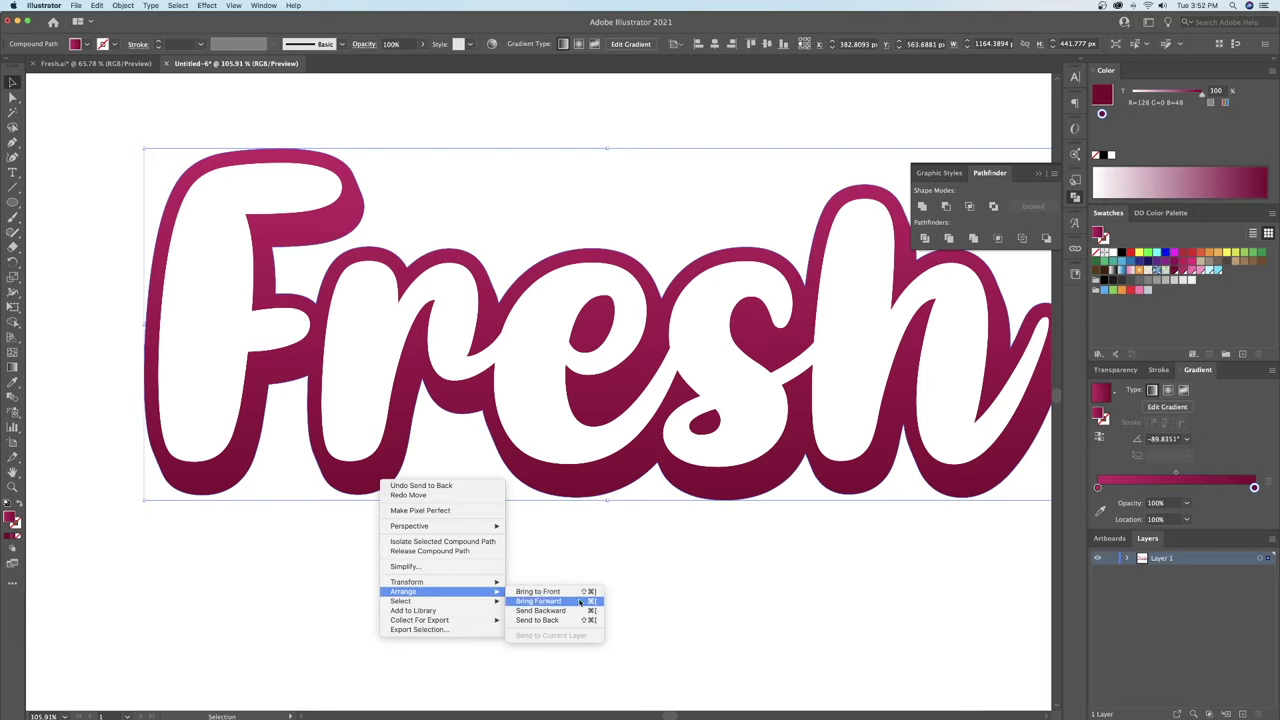
click(566, 621)
click(600, 569)
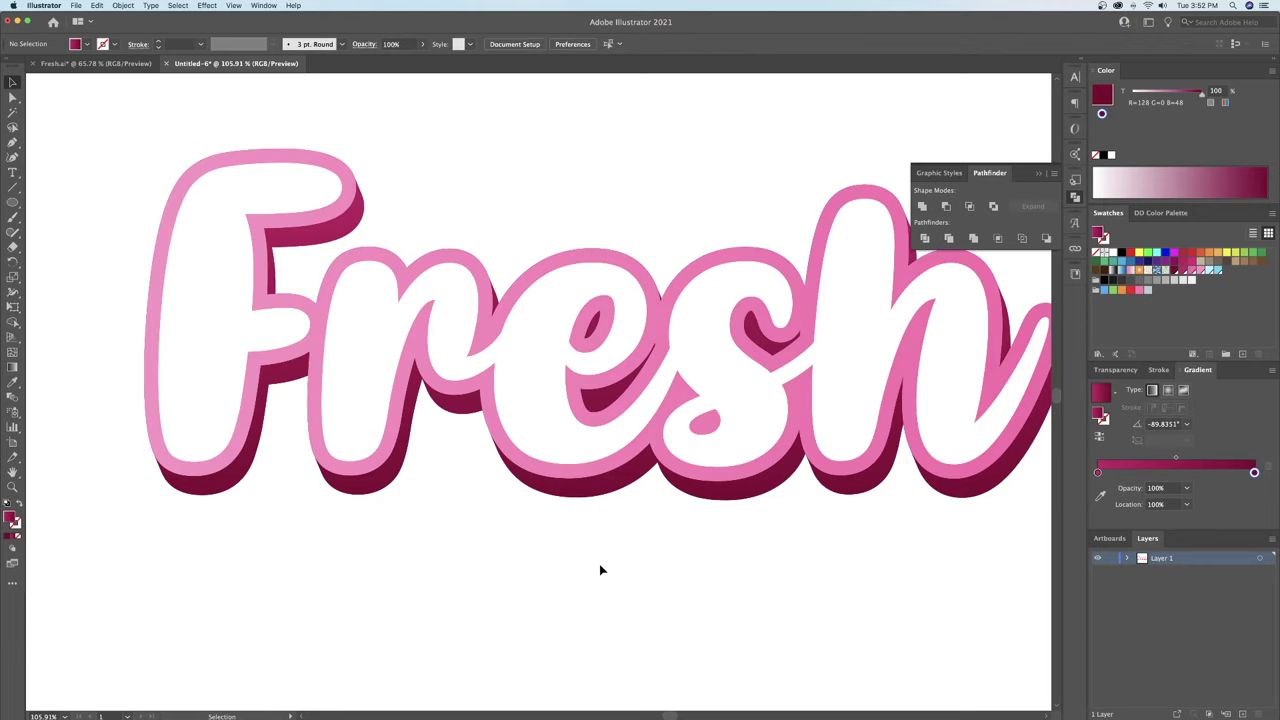
Isolate the pink outline, delete its small holes inside the e and the s, and exit isolation
key(z)
drag(620, 530, 532, 523)
drag(591, 540, 520, 523)
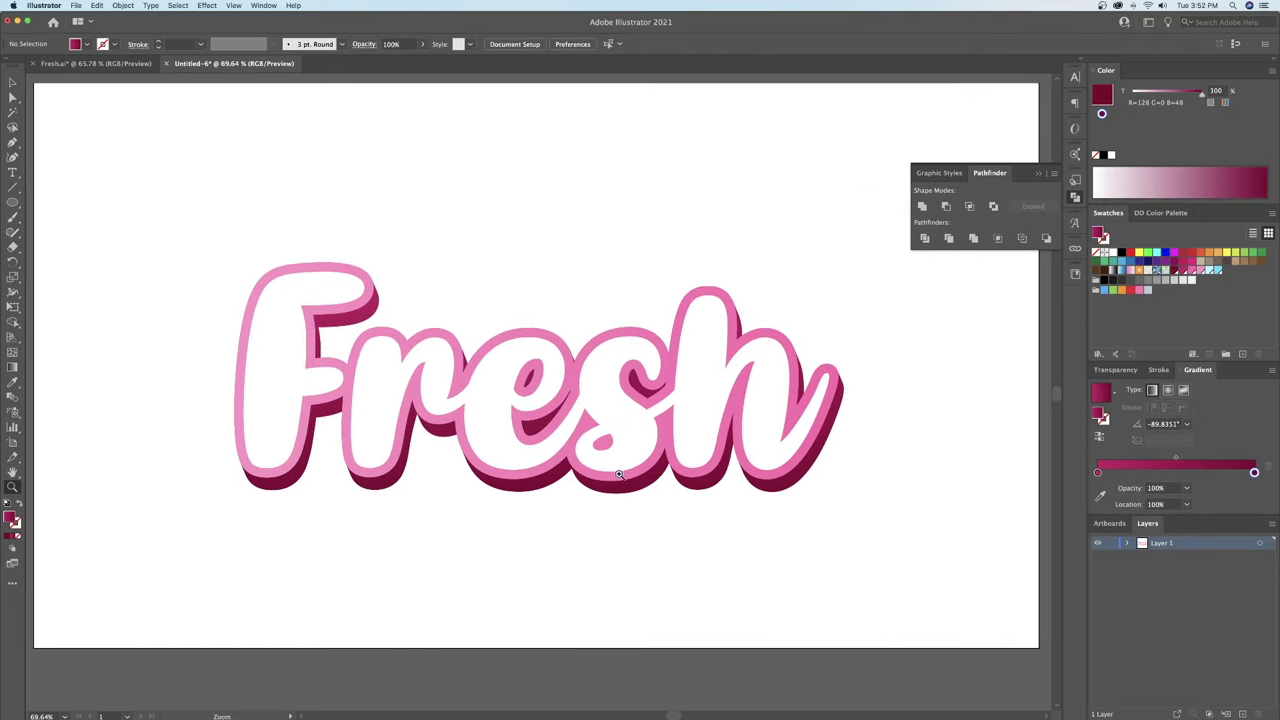
drag(336, 418, 410, 382)
drag(410, 381, 342, 378)
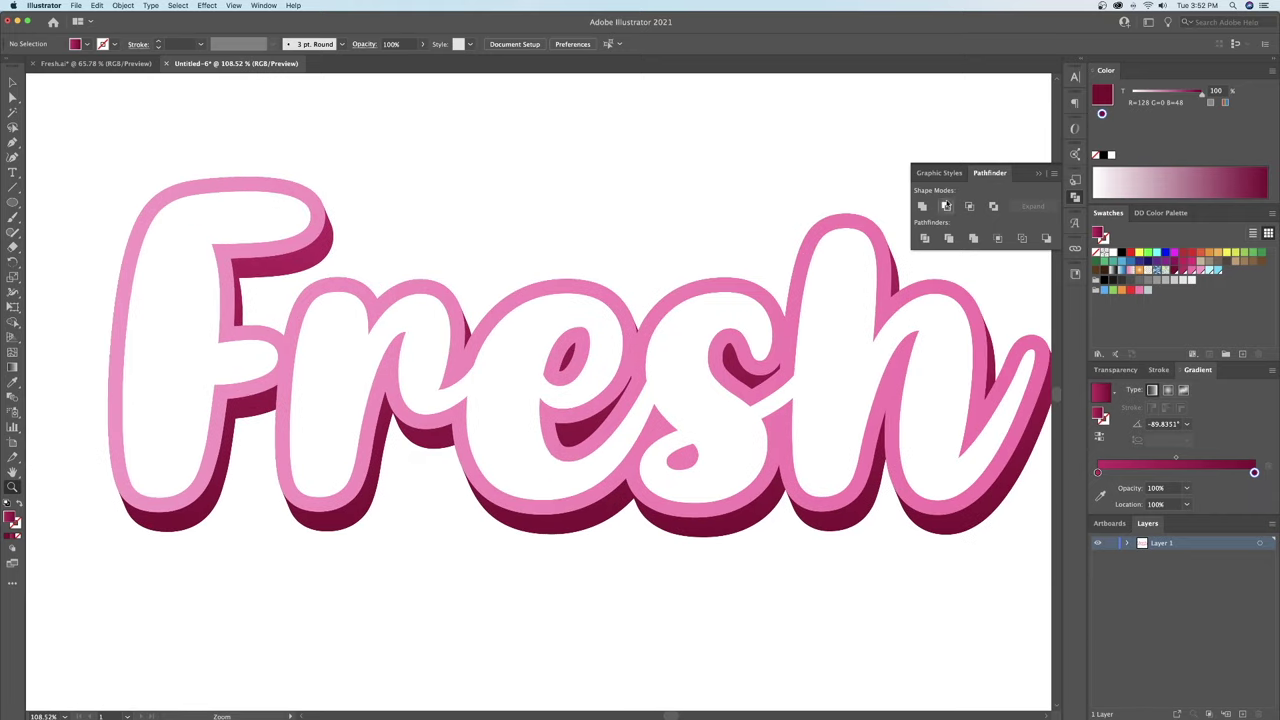
click(1042, 175)
click(600, 402)
key(v)
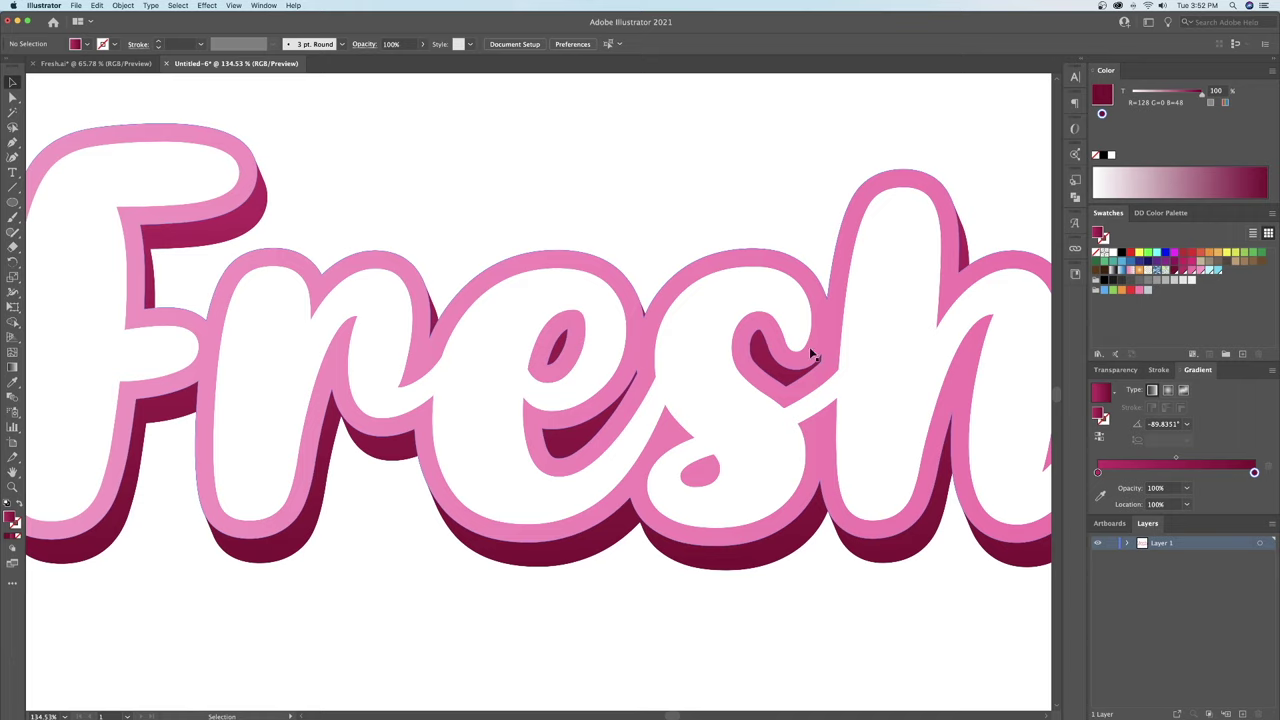
double_click(560, 376)
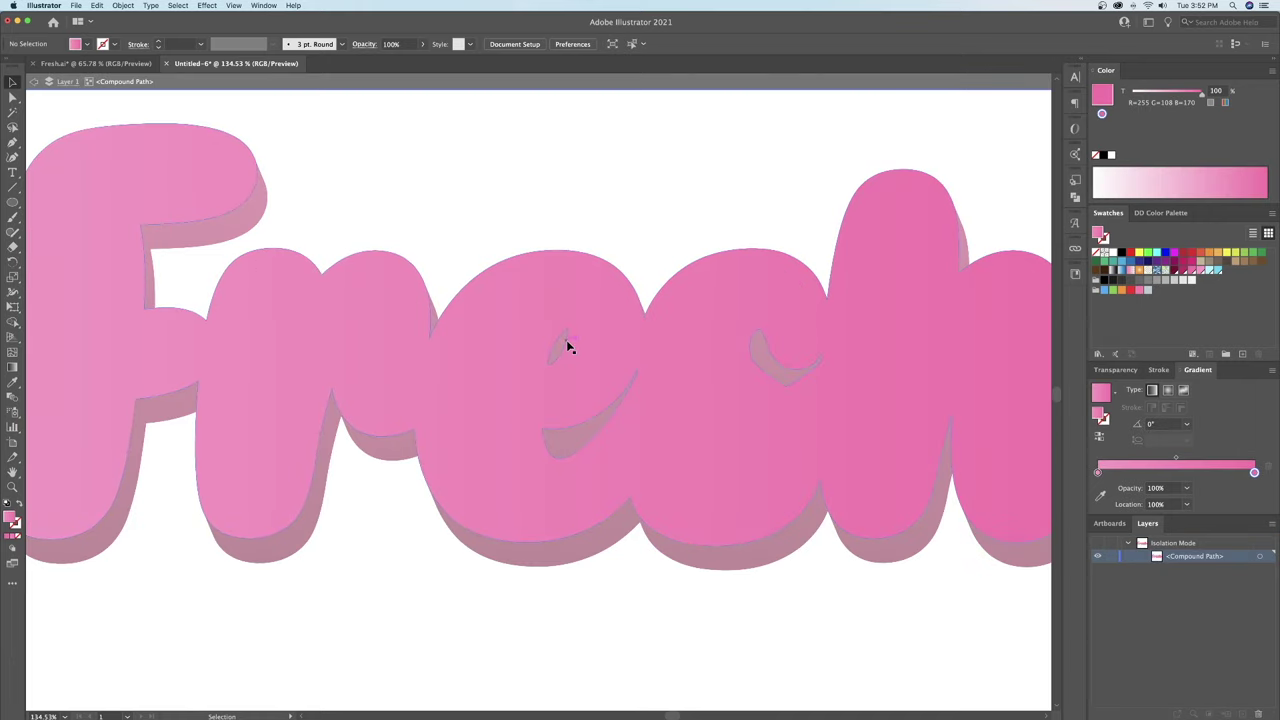
click(565, 346)
key(Delete)
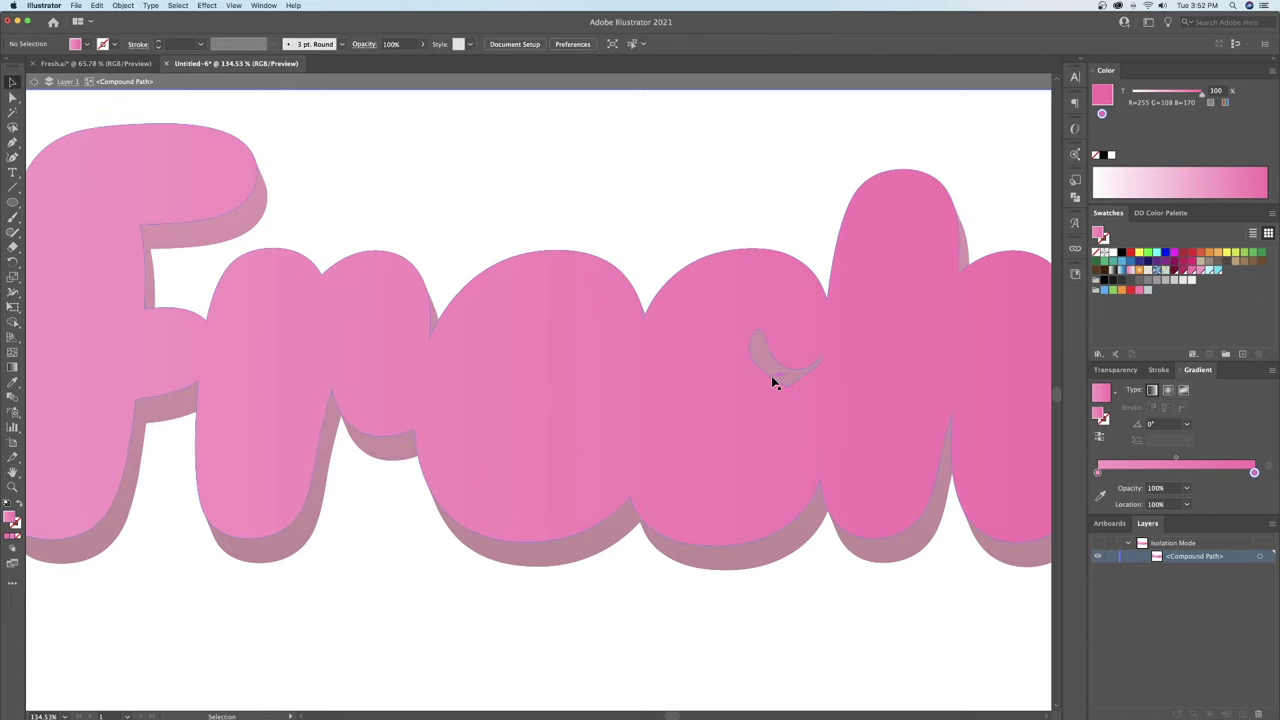
double_click(720, 194)
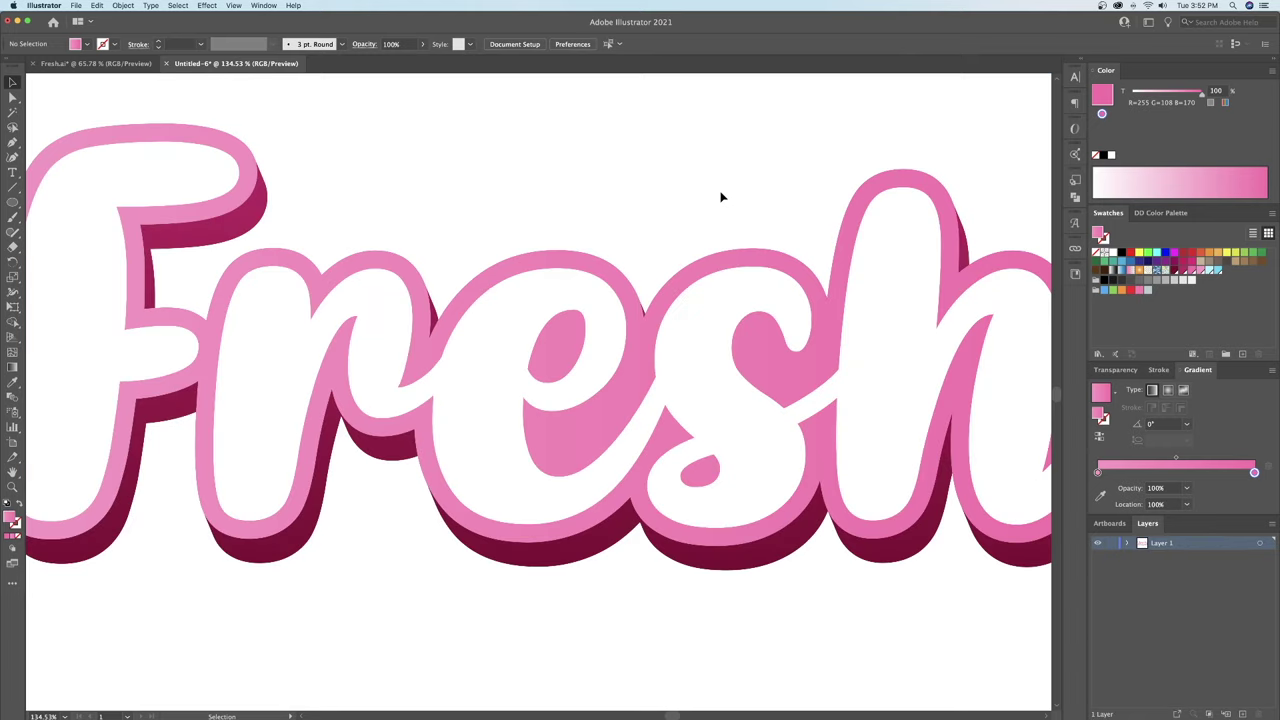
Copy the white F and the remaining white letters and paste the copies in back
key(z)
drag(720, 194, 609, 257)
drag(434, 297, 460, 292)
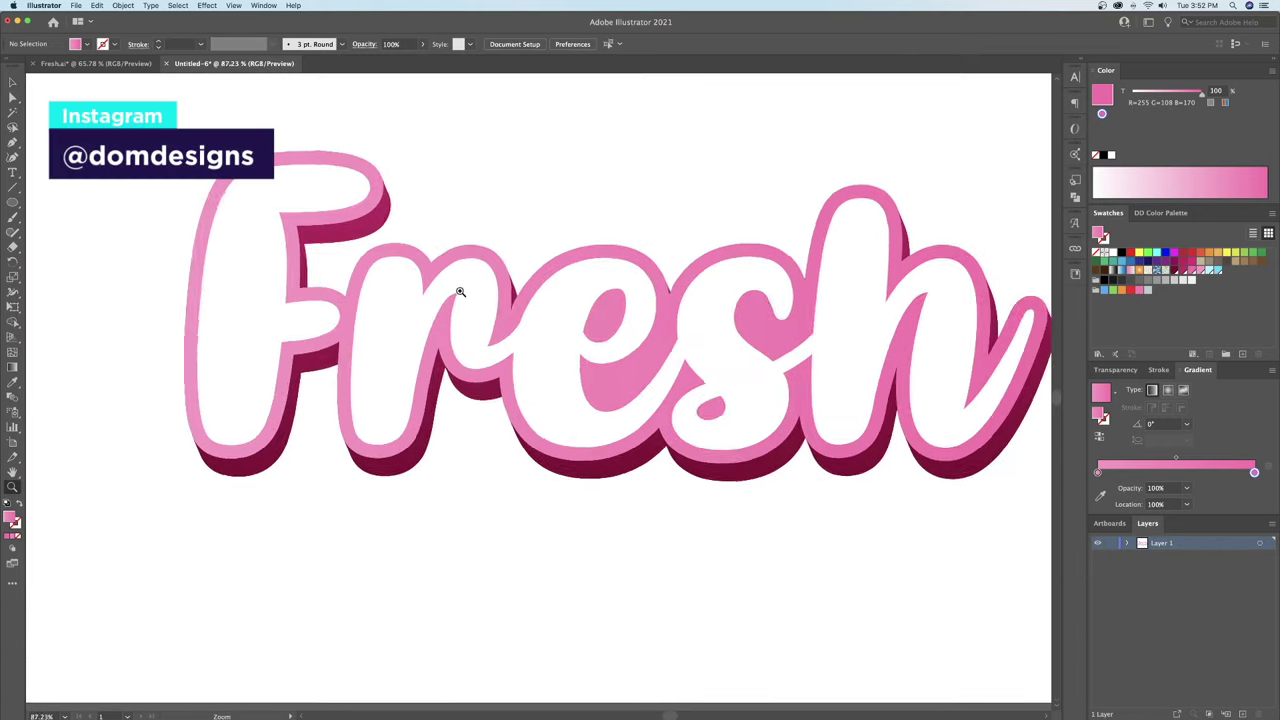
scroll(460, 291, up, 1)
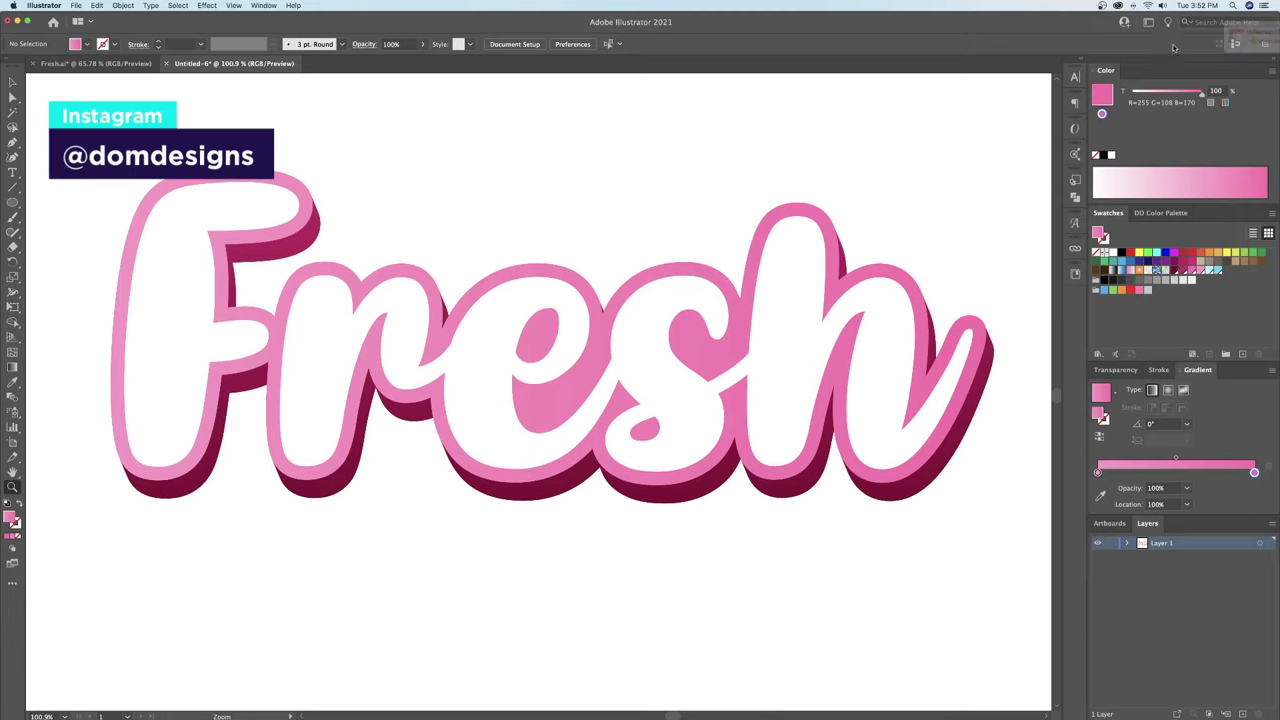
scroll(586, 406, left, 2)
drag(198, 314, 243, 314)
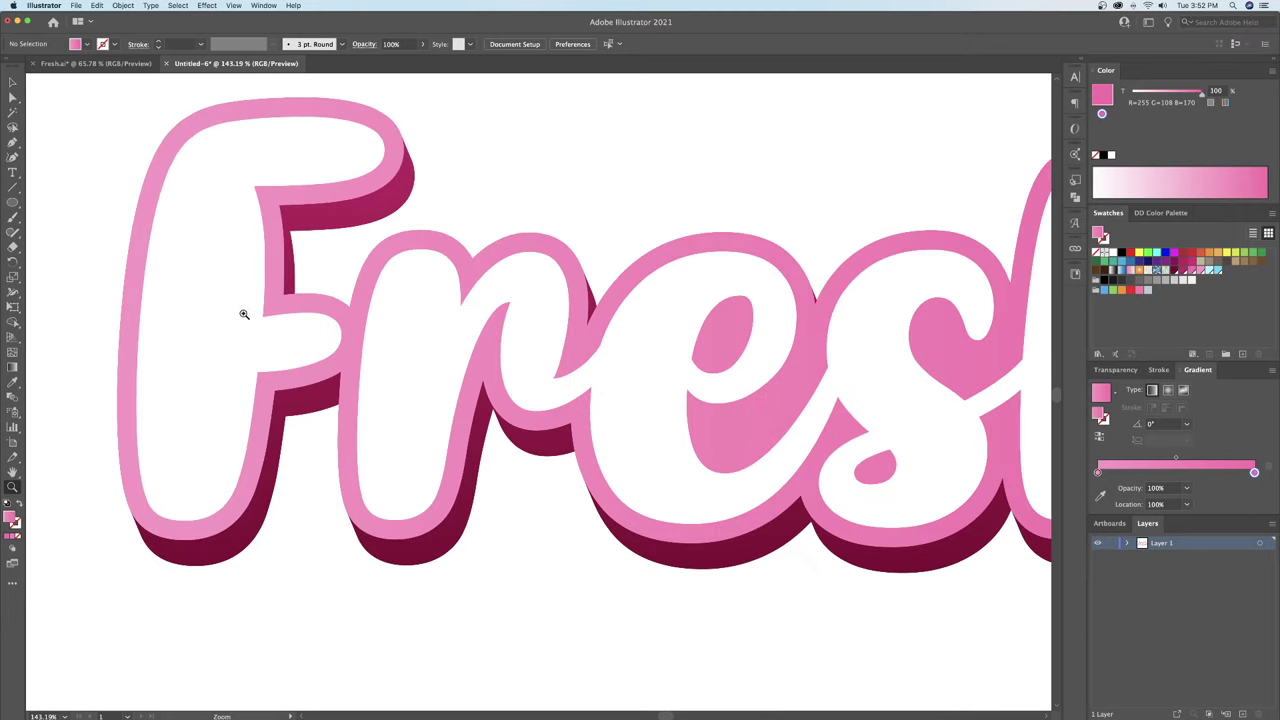
key(v)
click(257, 329)
shift+click(411, 354)
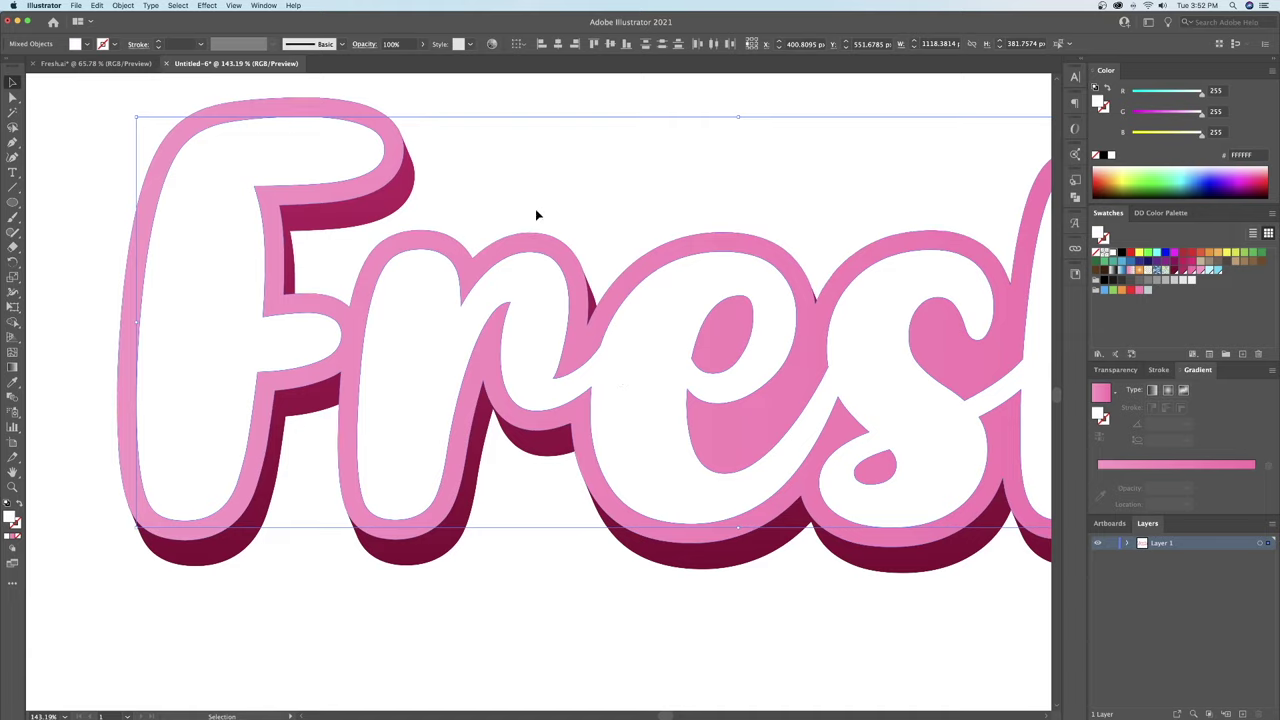
click(97, 6)
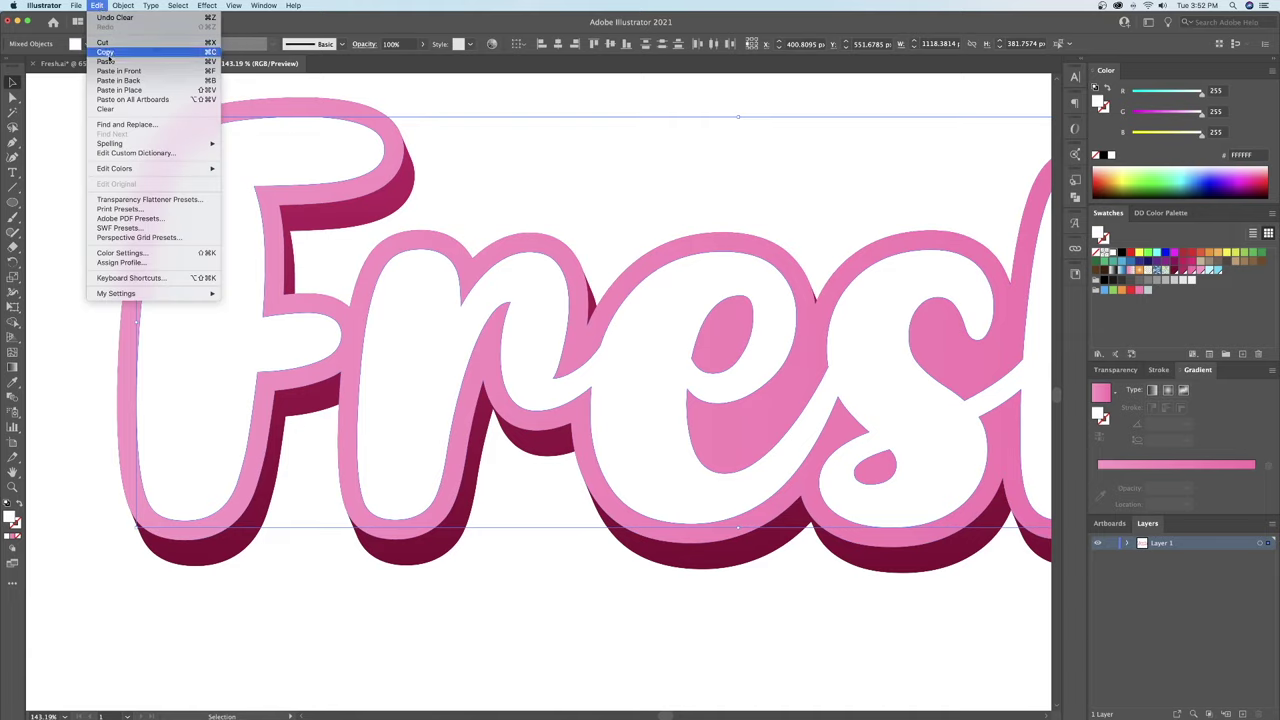
click(100, 48)
click(97, 6)
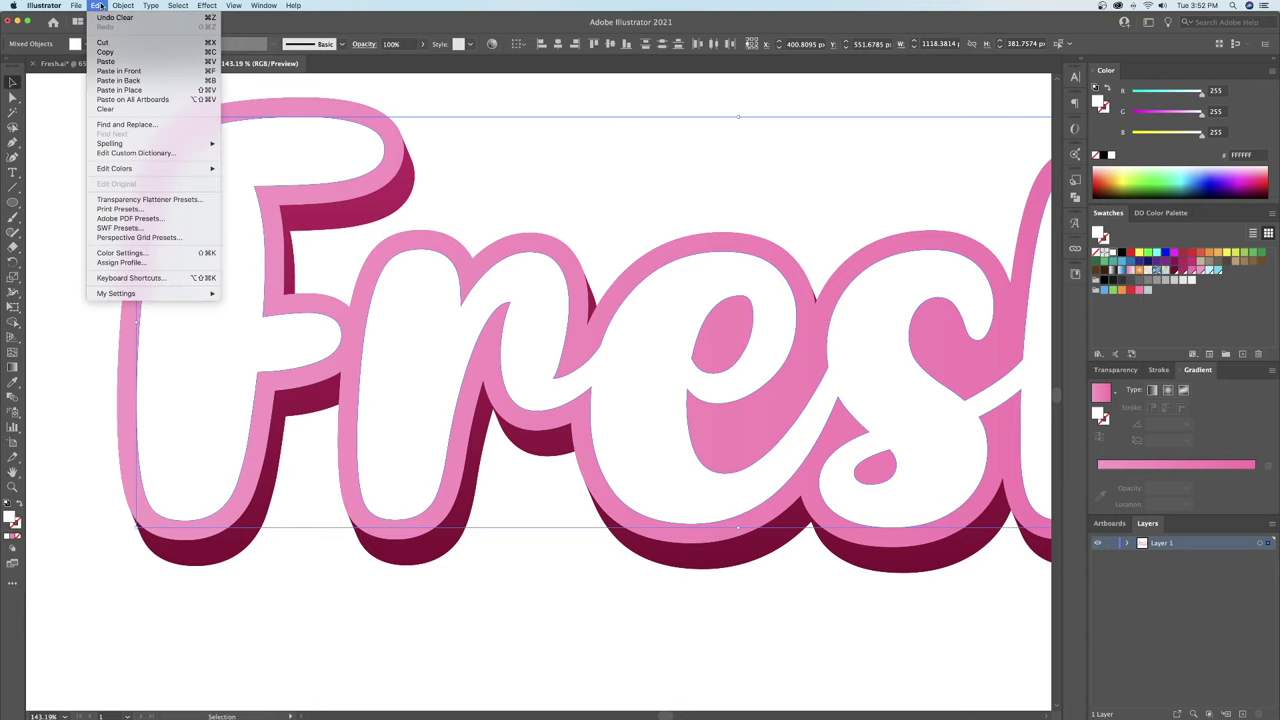
click(117, 81)
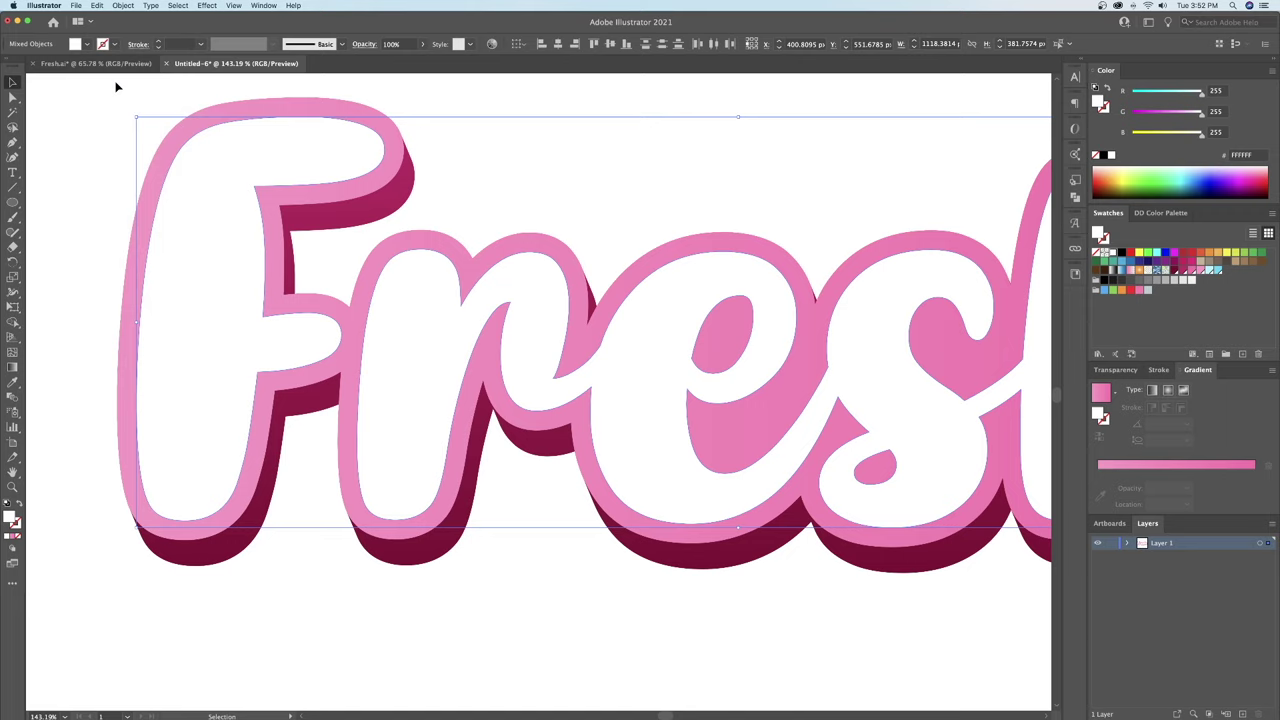
Nudge the pasted letter copies 10 px right and 10 px down and sample the drop shadow's burgundy gradient onto them
key(shift+Right)
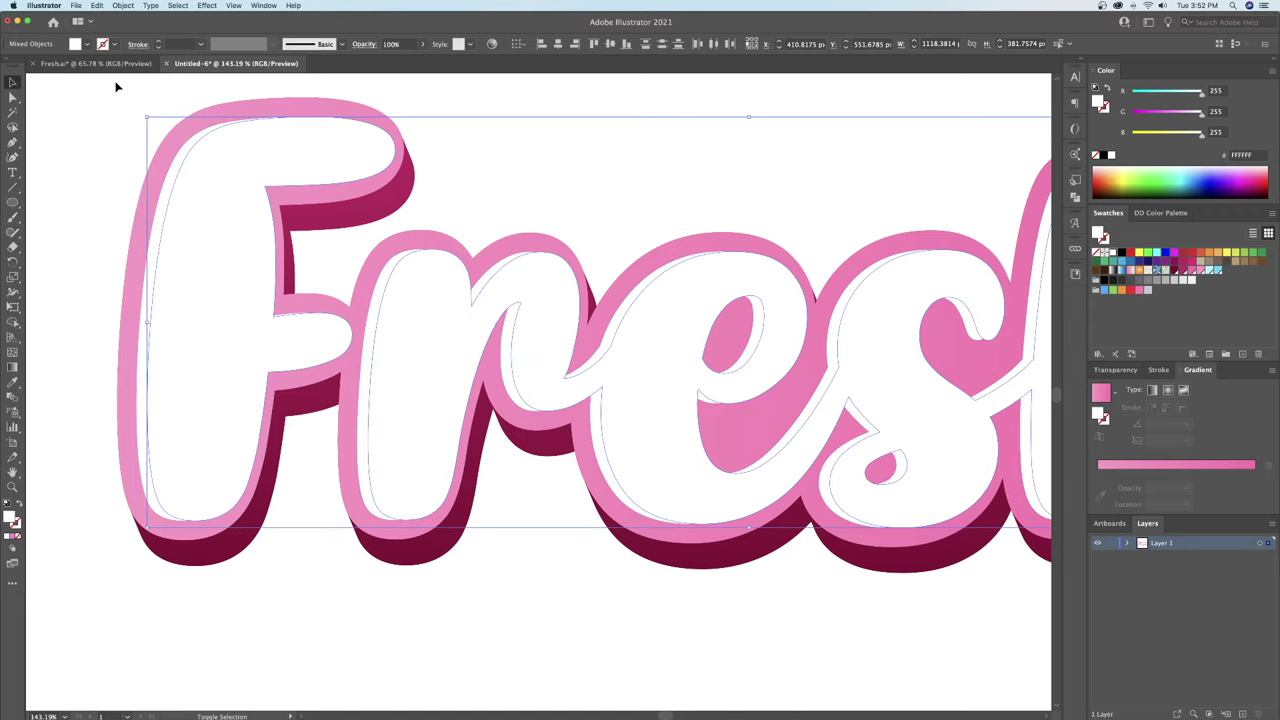
key(shift+Down)
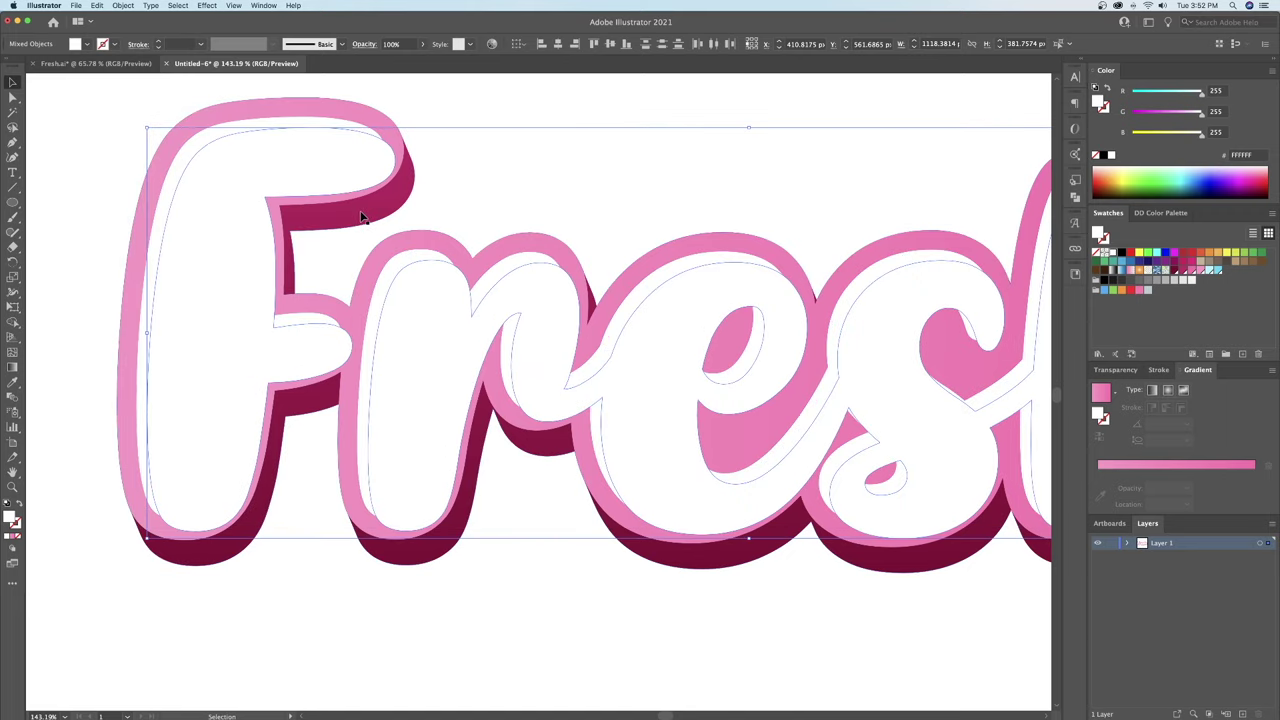
key(i)
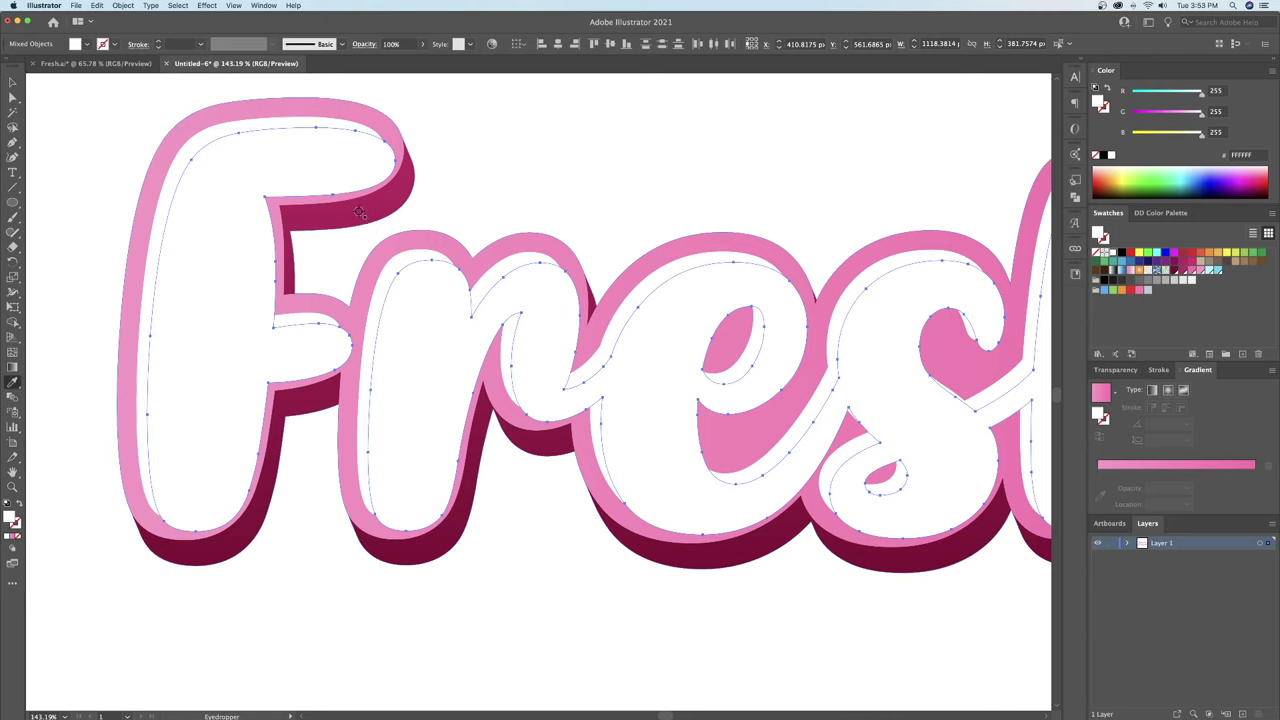
click(361, 216)
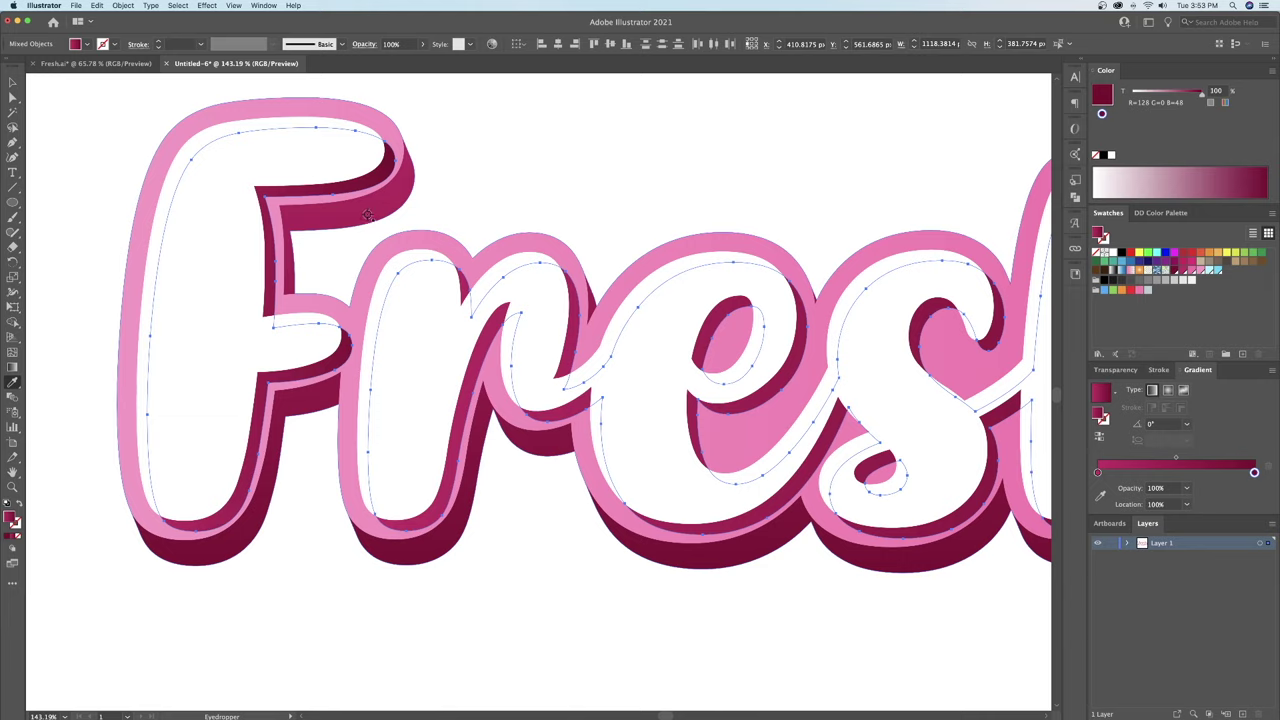
Select the inner shadow copies of the F and the remaining letters and fill them with solid dark burgundy (R=128 G=0 B=48)
key(super+shift+a)
key(z)
key(super+0)
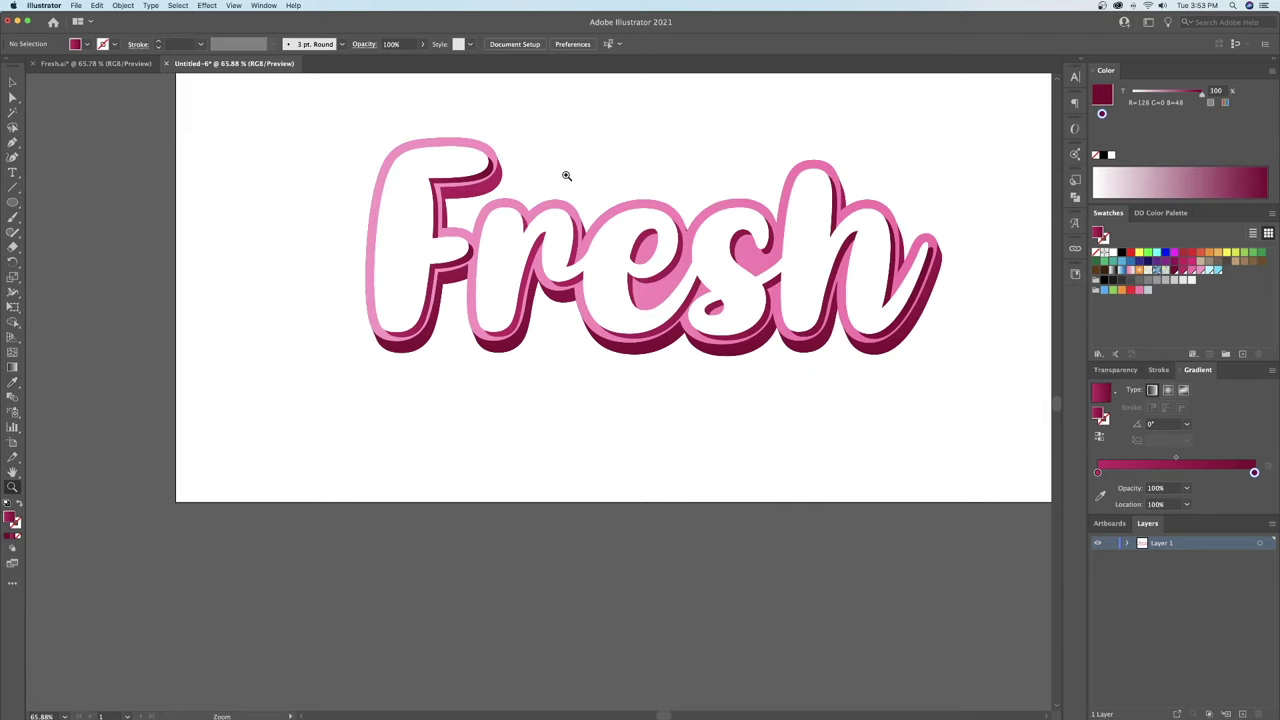
drag(566, 176, 443, 218)
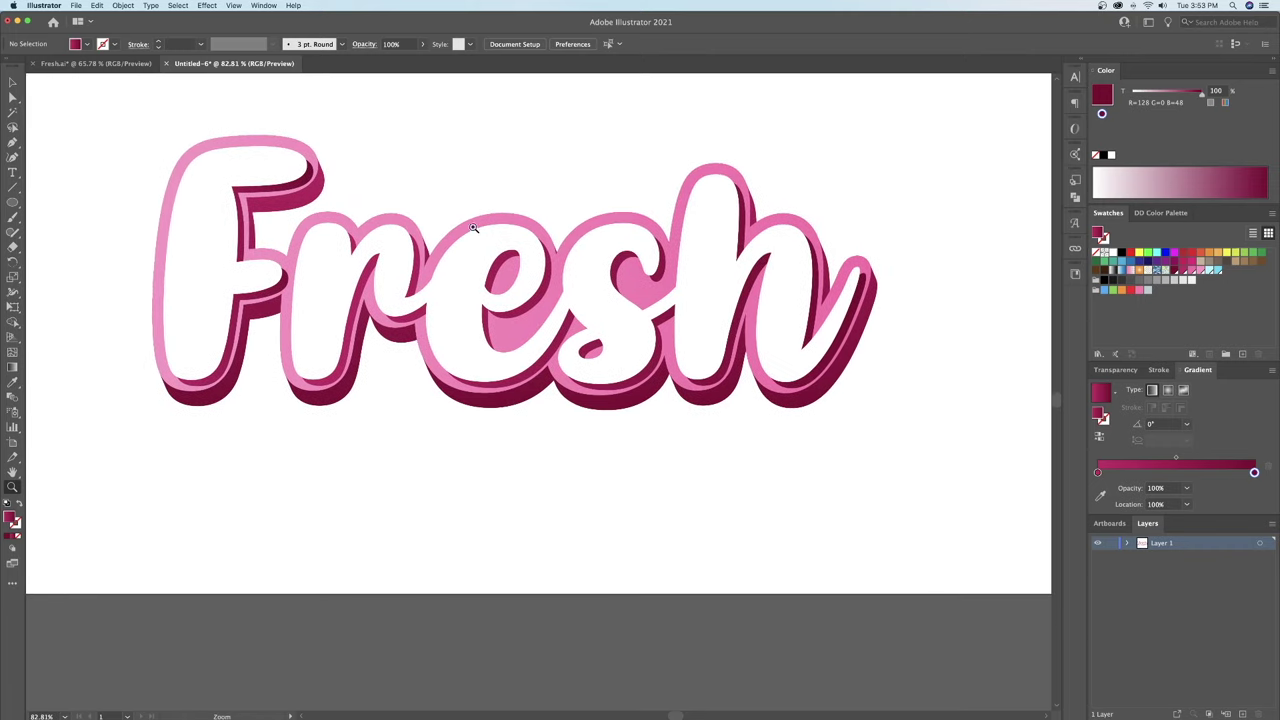
drag(195, 300, 312, 310)
click(291, 403)
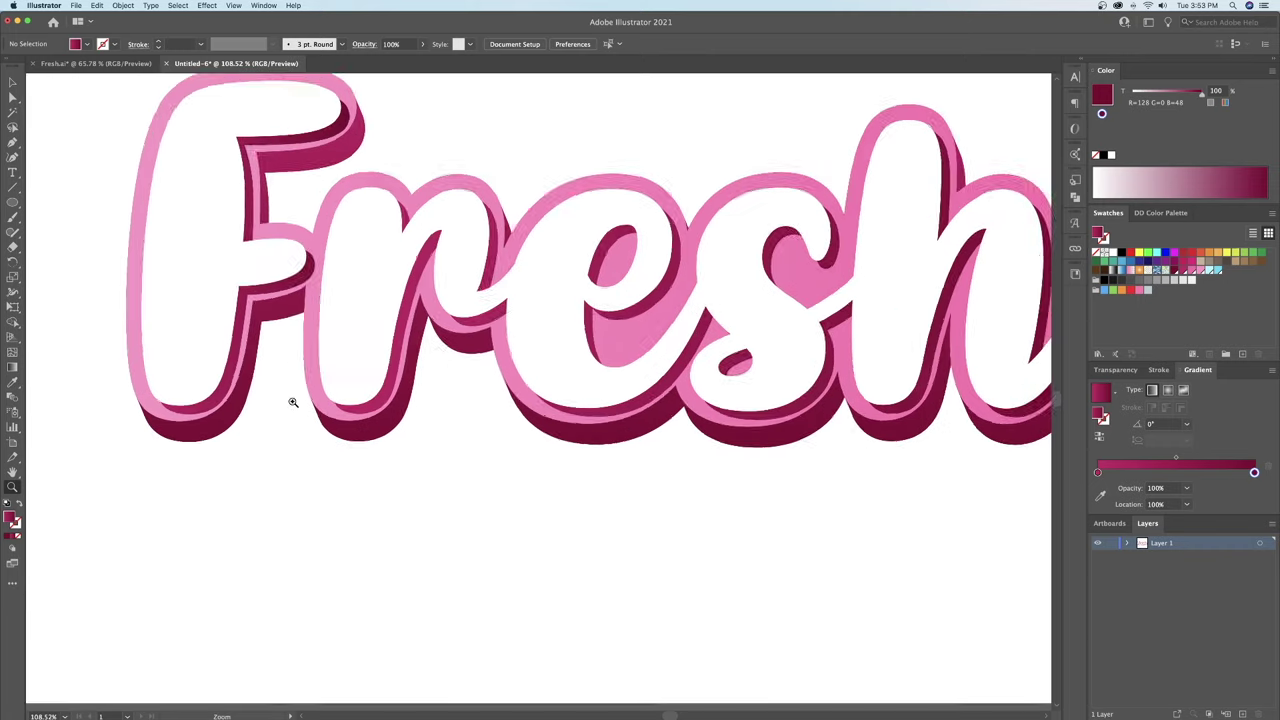
drag(215, 283, 236, 286)
key(v)
click(232, 292)
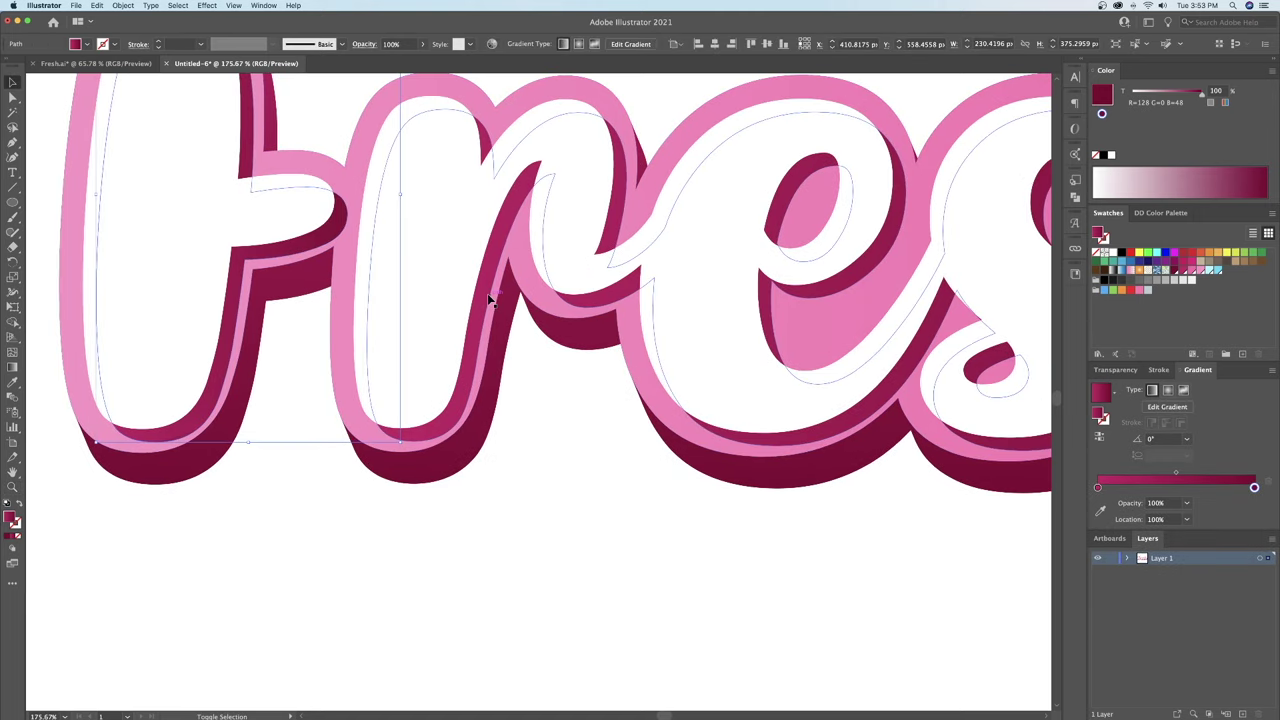
shift+click(488, 298)
drag(659, 343, 551, 374)
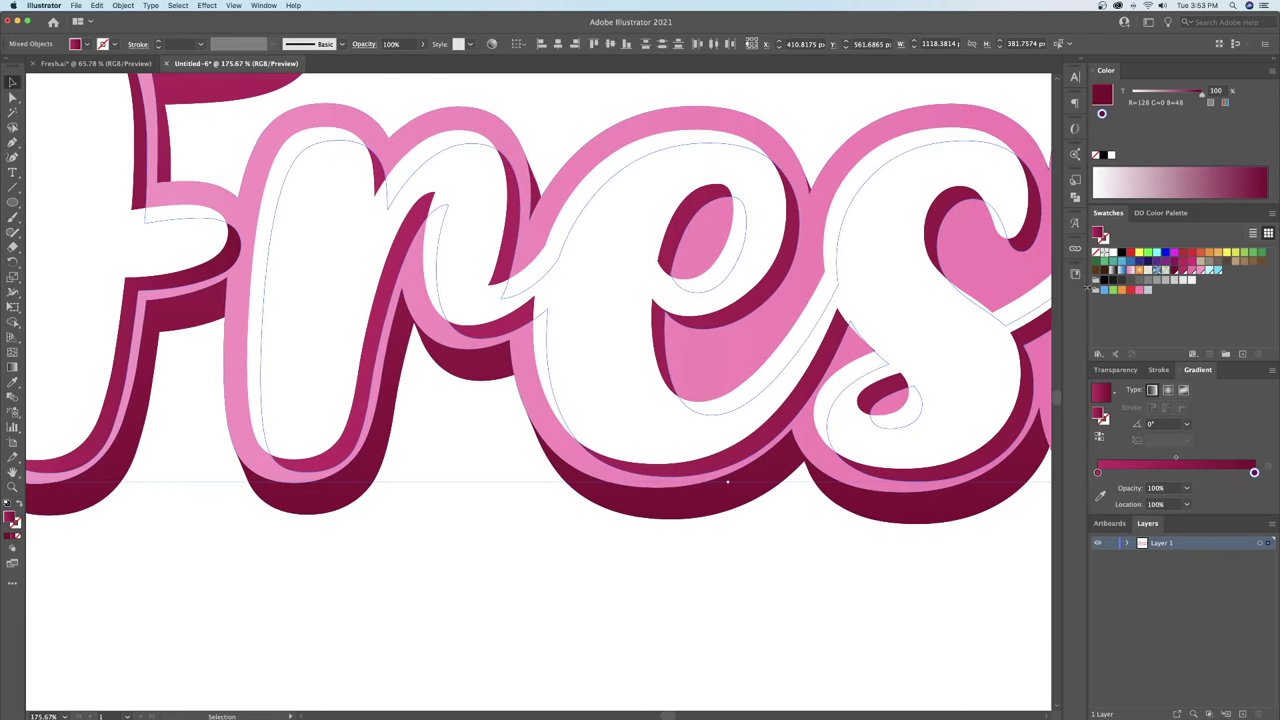
click(1176, 271)
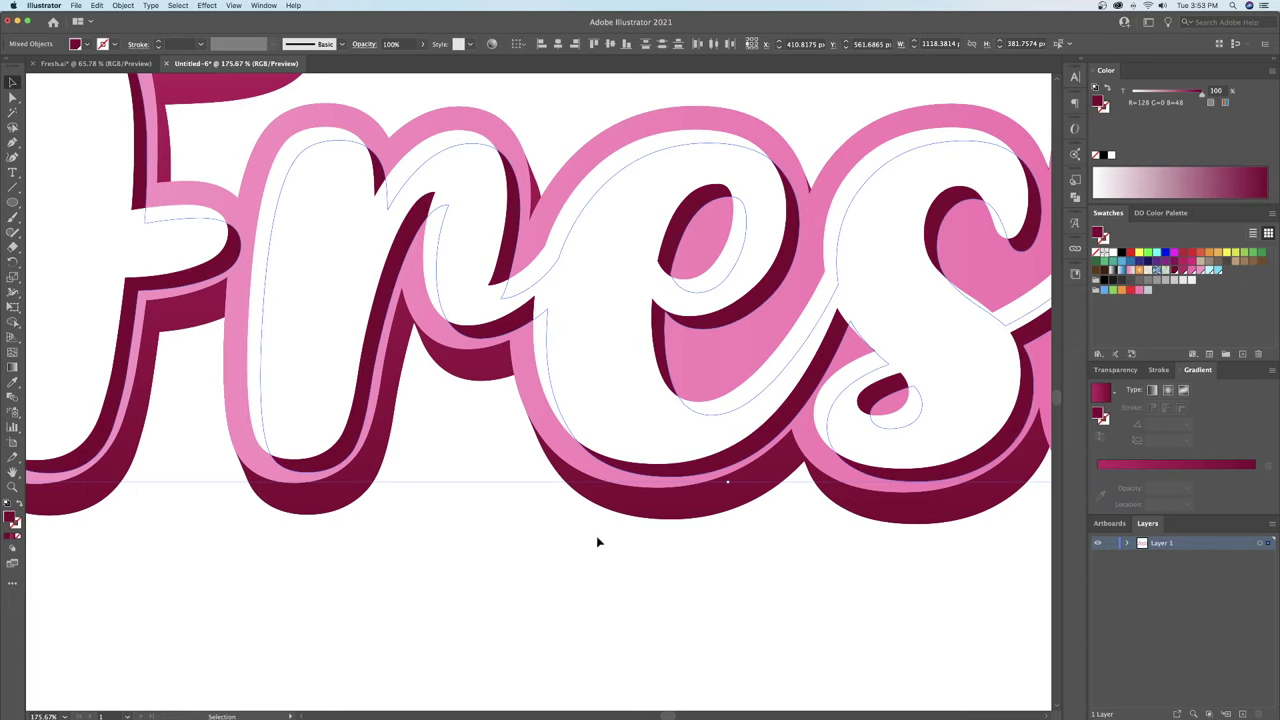
Nudge the dark inner shadows of the F and the remaining letters a few pixels left and up, and deselect
key(z)
mouse_move(608, 510)
mouse_down()
mouse_move(540, 514)
mouse_move(658, 531)
mouse_up()
key(v)
click(417, 486)
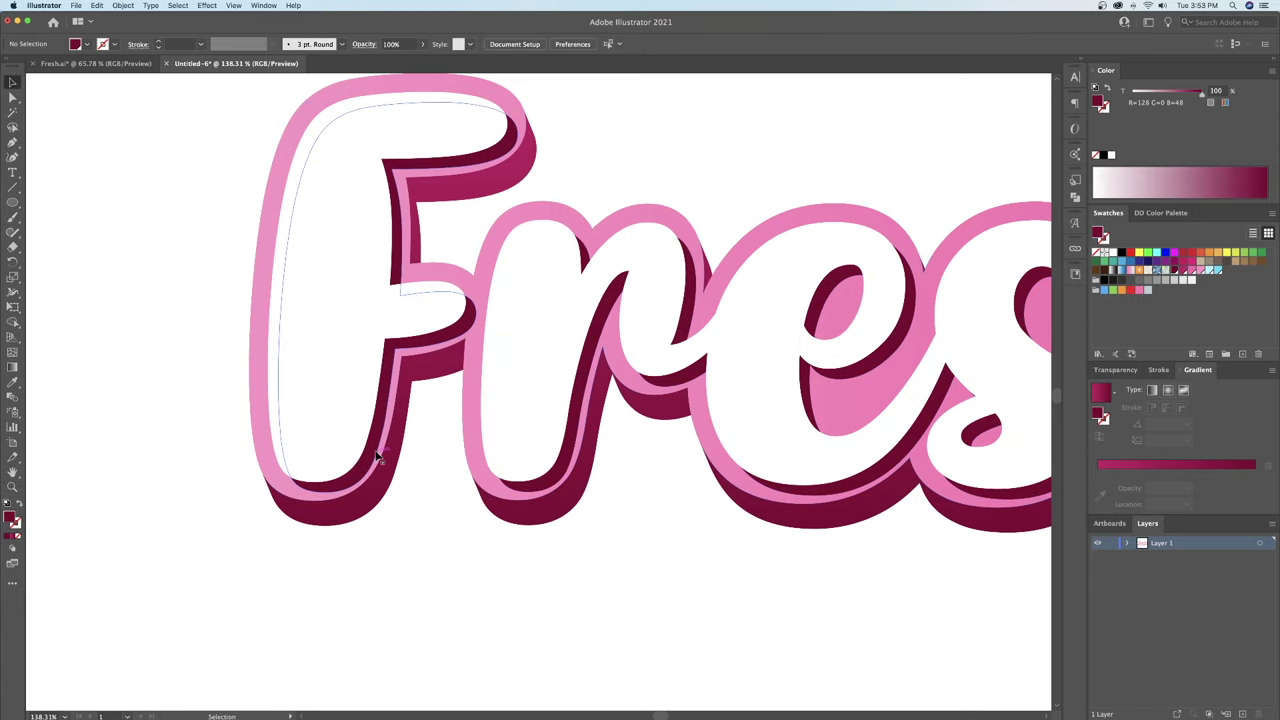
click(378, 455)
key(Left)
key(Left)
key(Left)
key(Up)
key(Up)
key(Up)
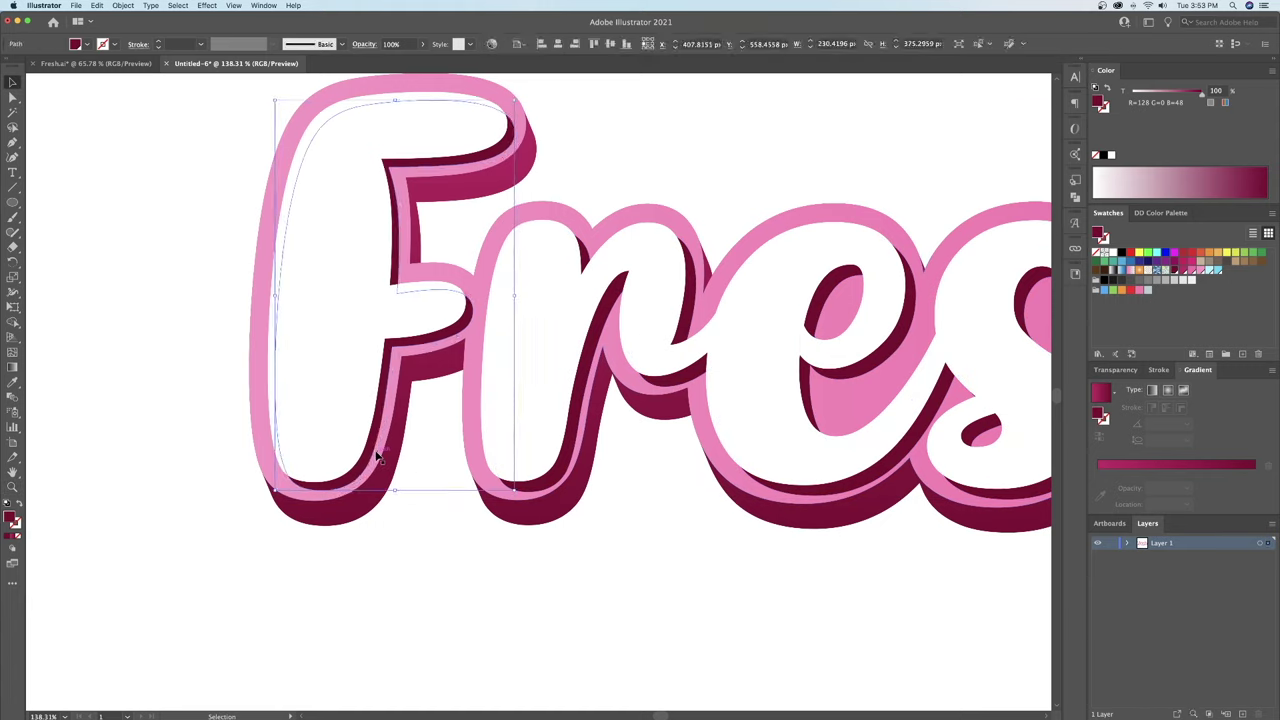
click(568, 453)
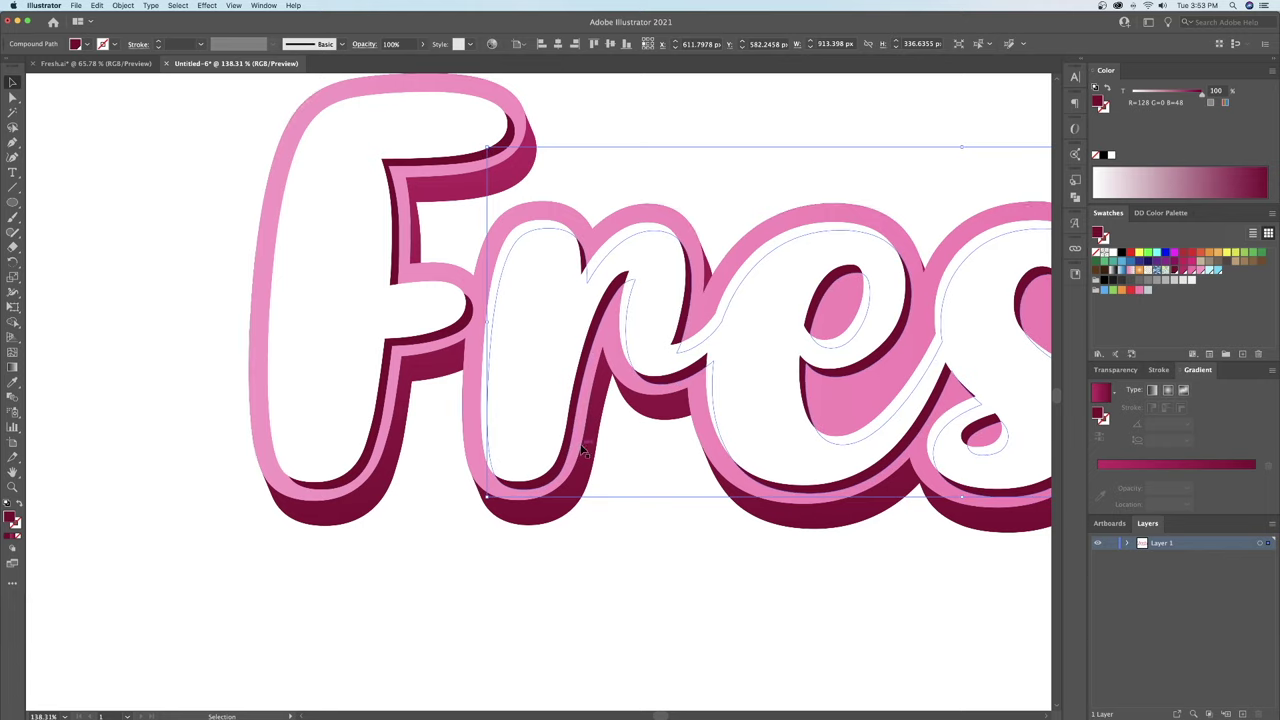
click(656, 575)
Examine the complete Fresh lettering on the whole artboard
key(z)
key(ctrl+0)
drag(668, 581, 480, 563)
drag(496, 570, 517, 459)
drag(517, 458, 575, 489)
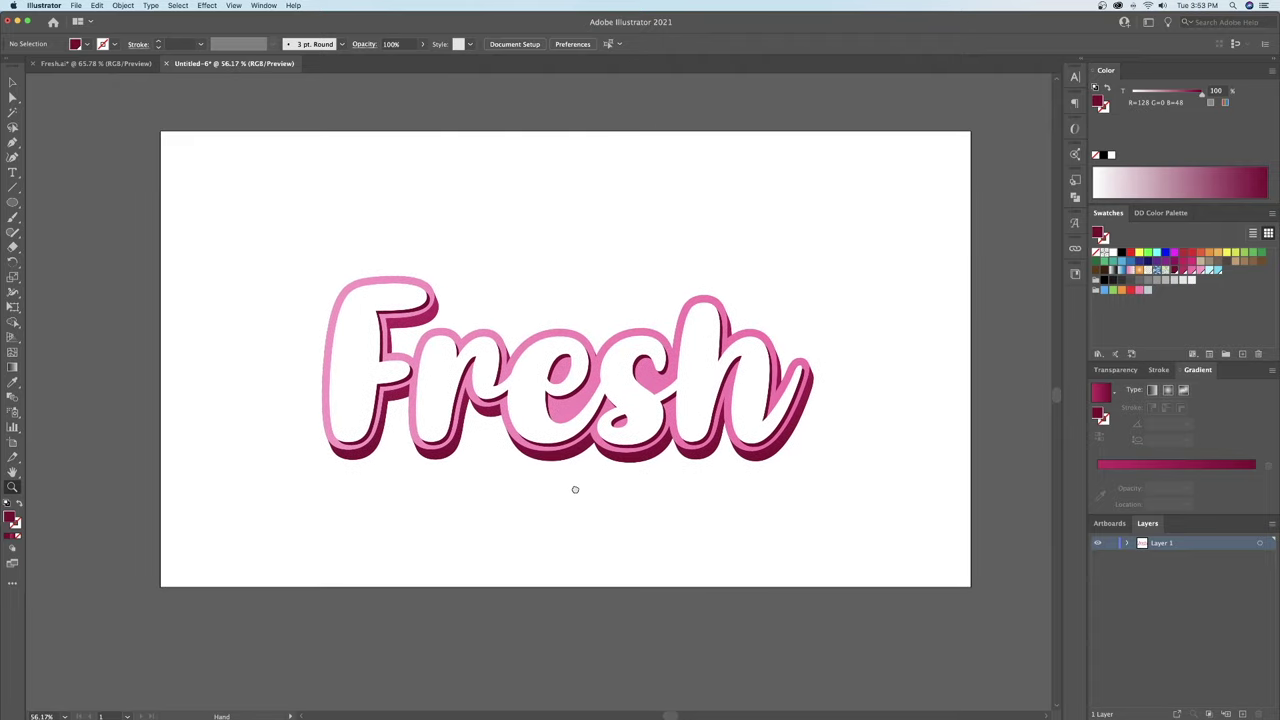
scroll(586, 506, right, 1)
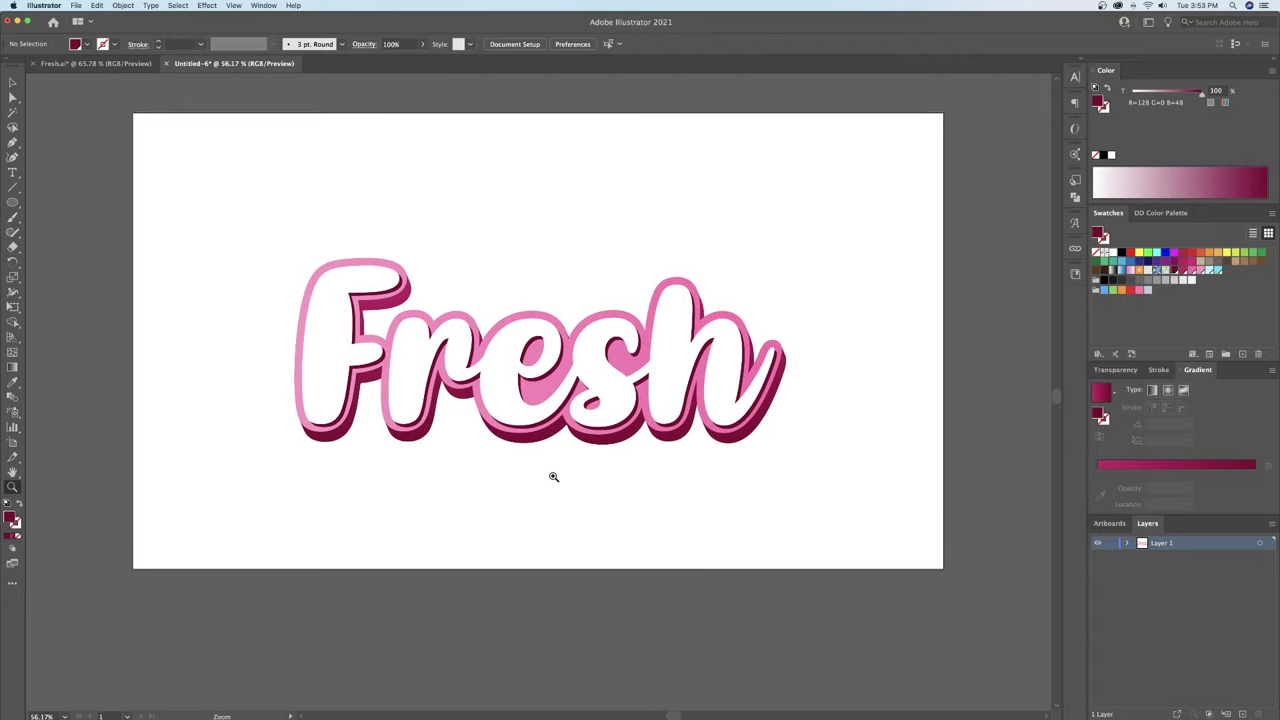
scroll(551, 489, up, 1)
scroll(568, 471, up, 1)
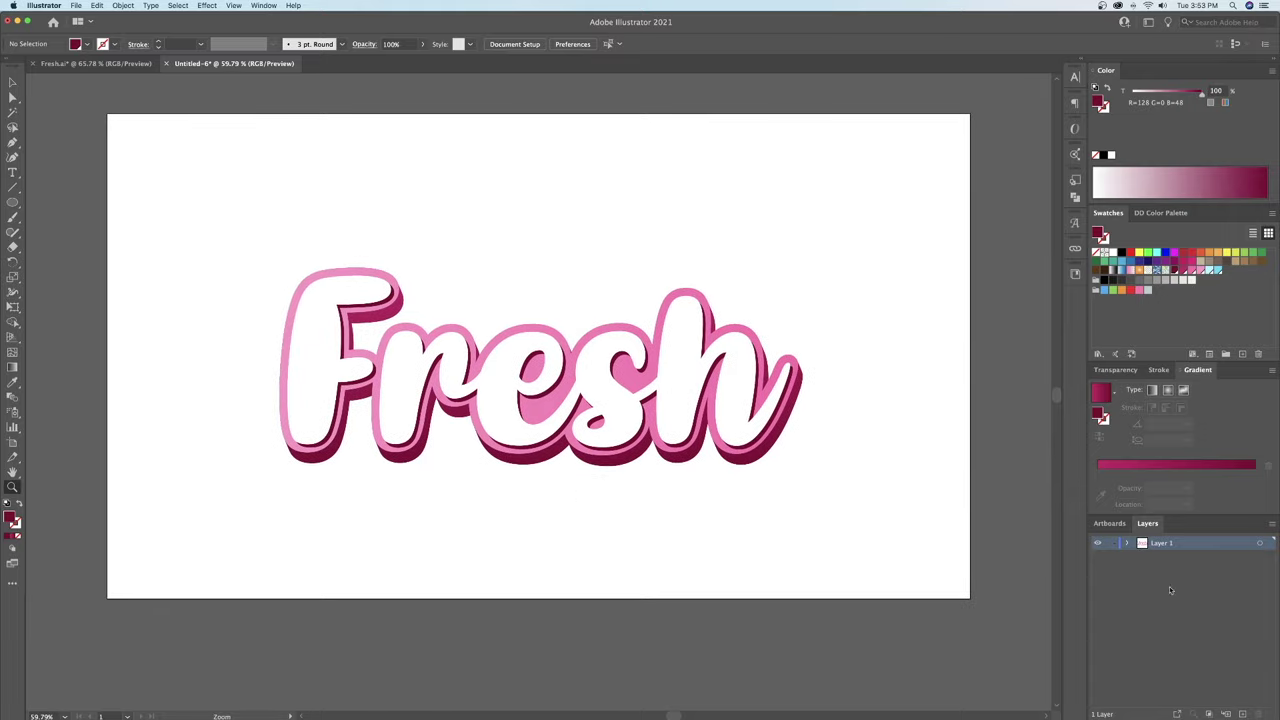
Add a new layer named Background beneath Layer 1 and lock Layer 1
click(1242, 714)
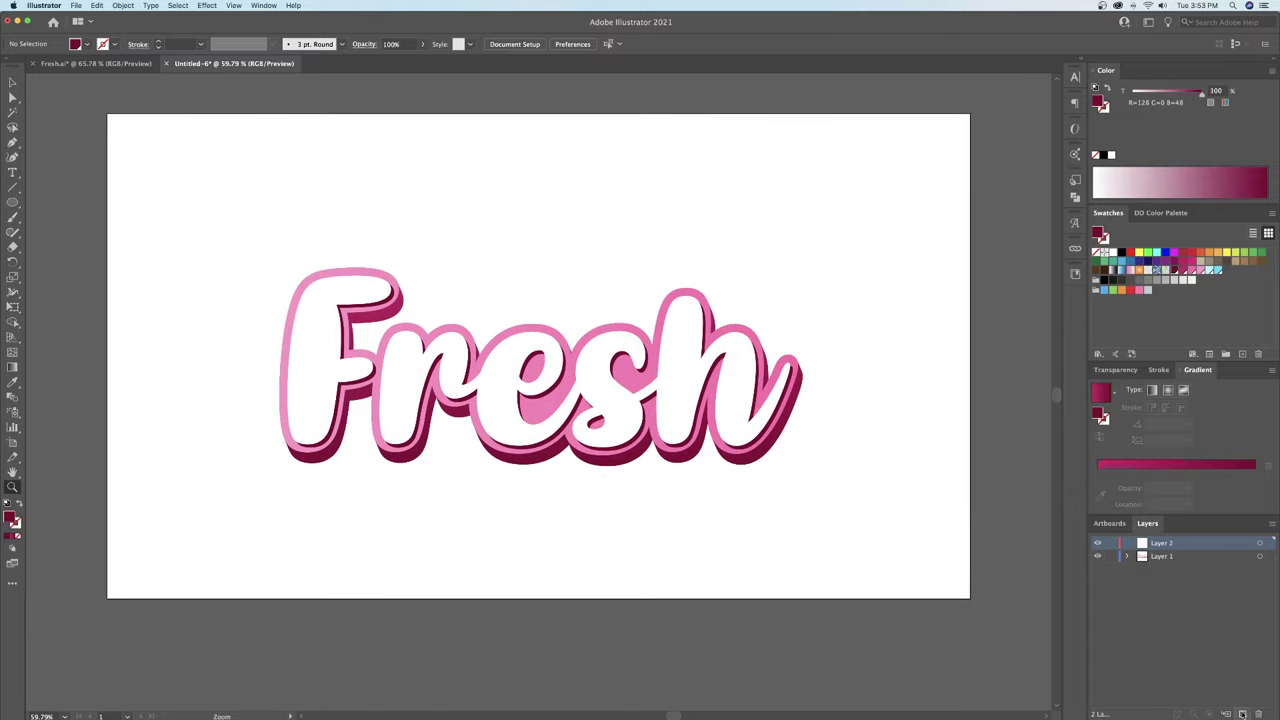
drag(1163, 545, 1164, 560)
double_click(1164, 558)
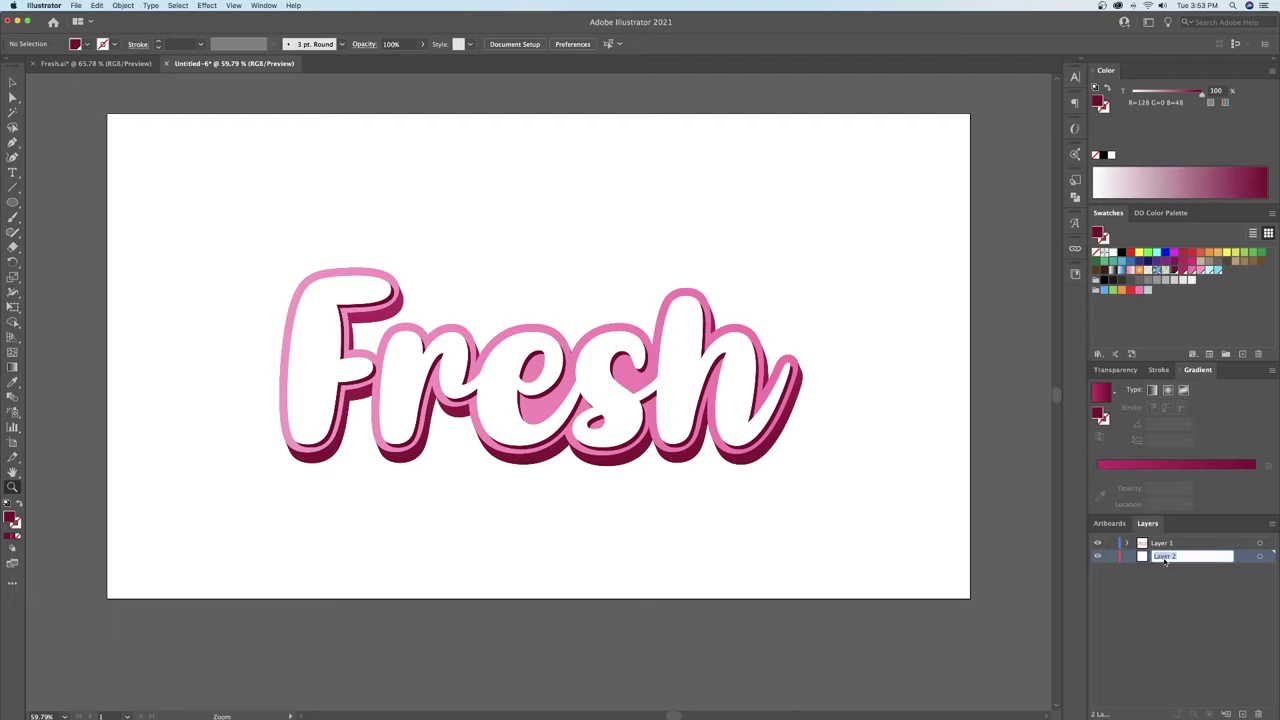
text(Background)
key(Return)
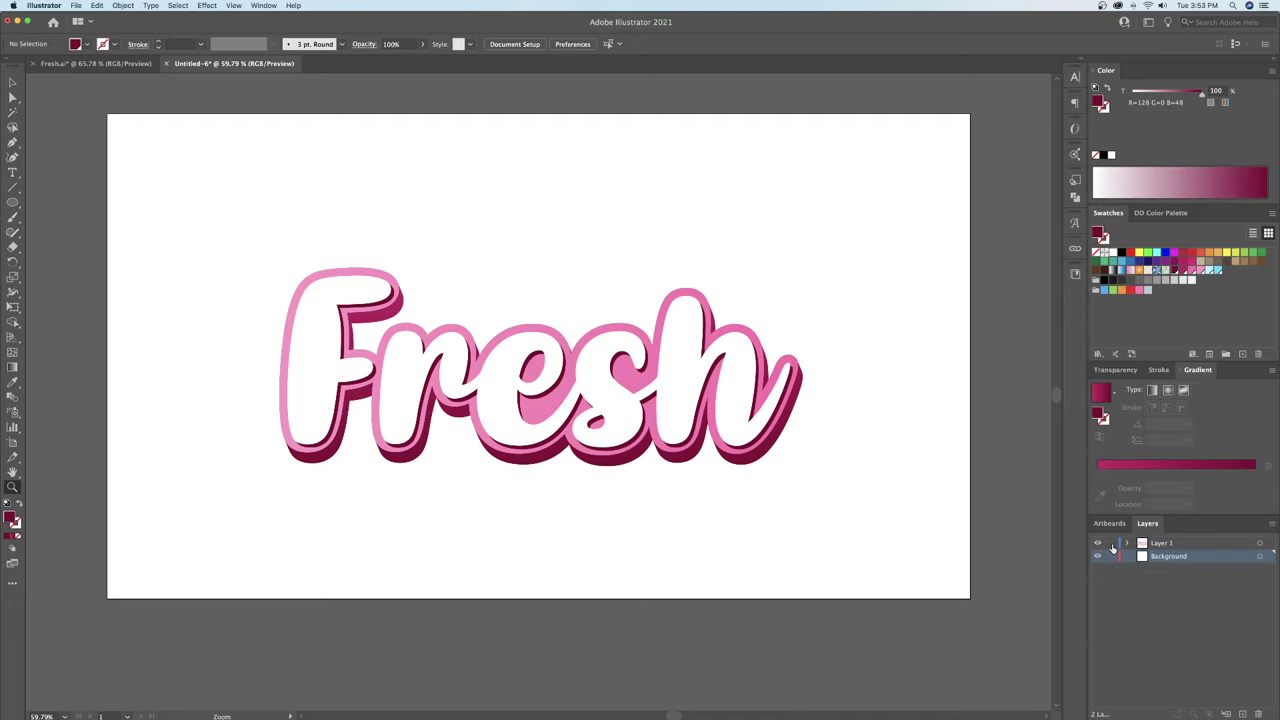
Create a 1920 x 1080 px rectangle on the Background layer
drag(595, 316, 562, 303)
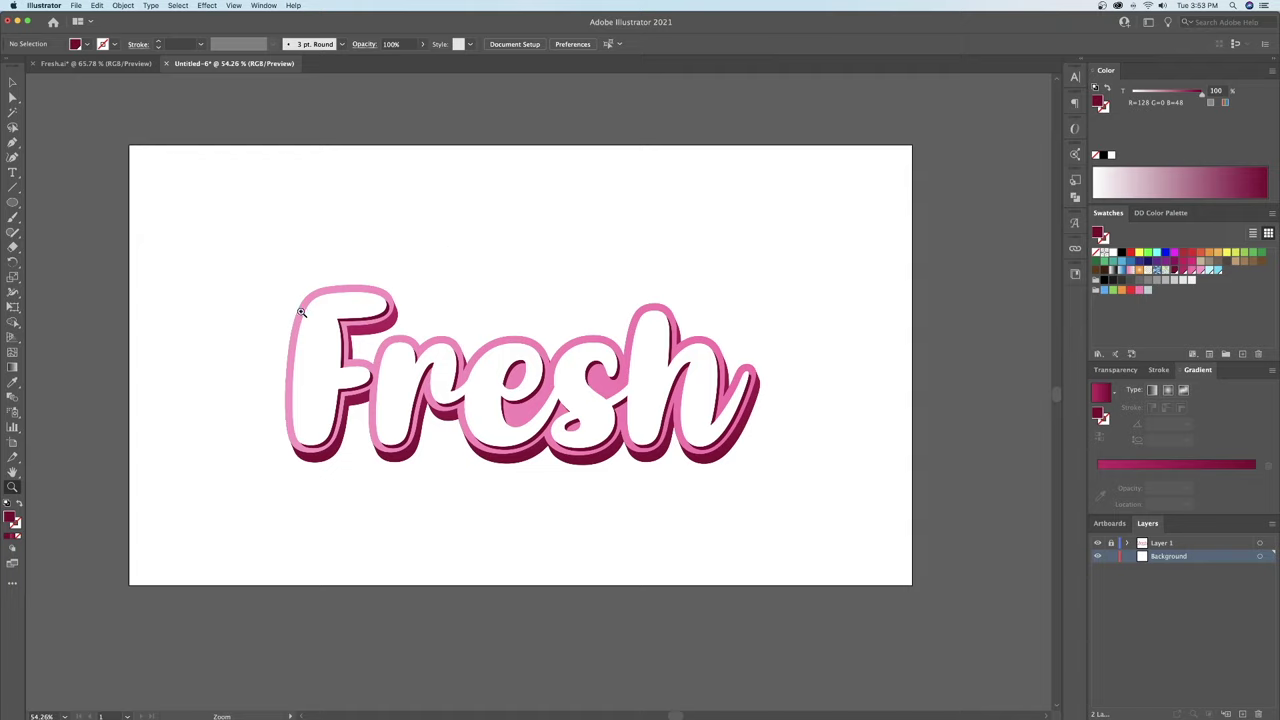
click(13, 203)
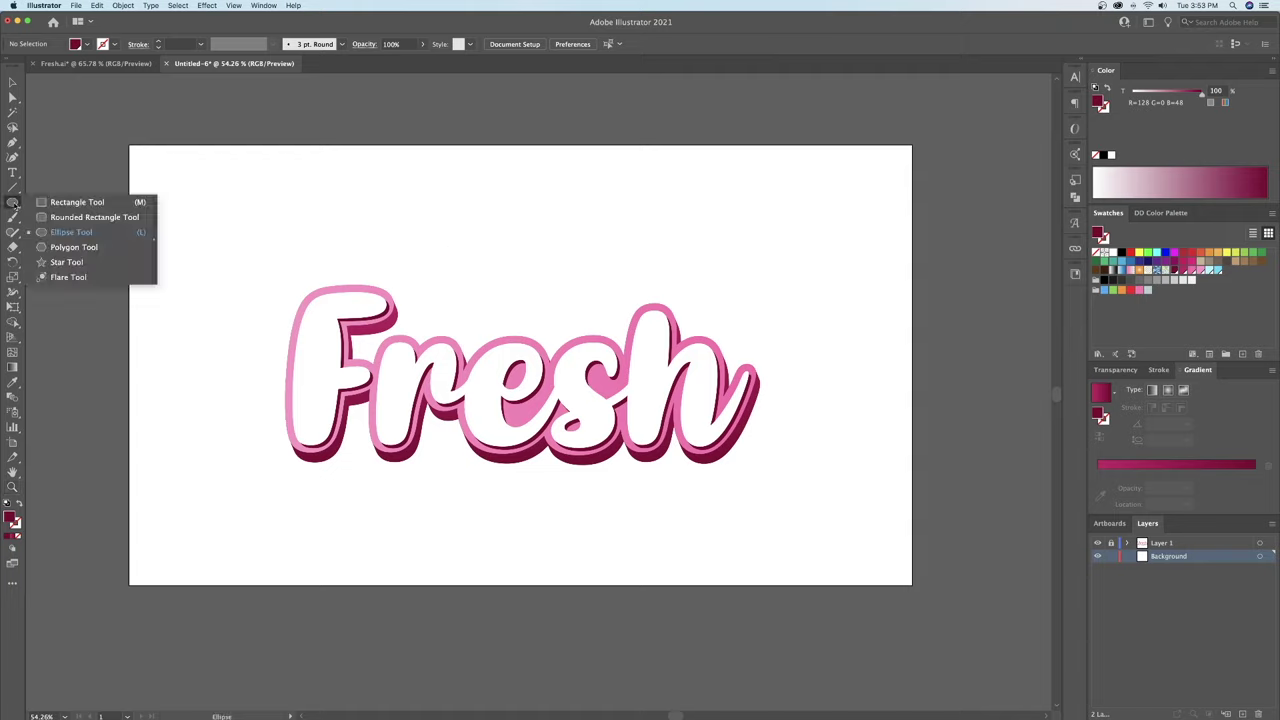
click(77, 202)
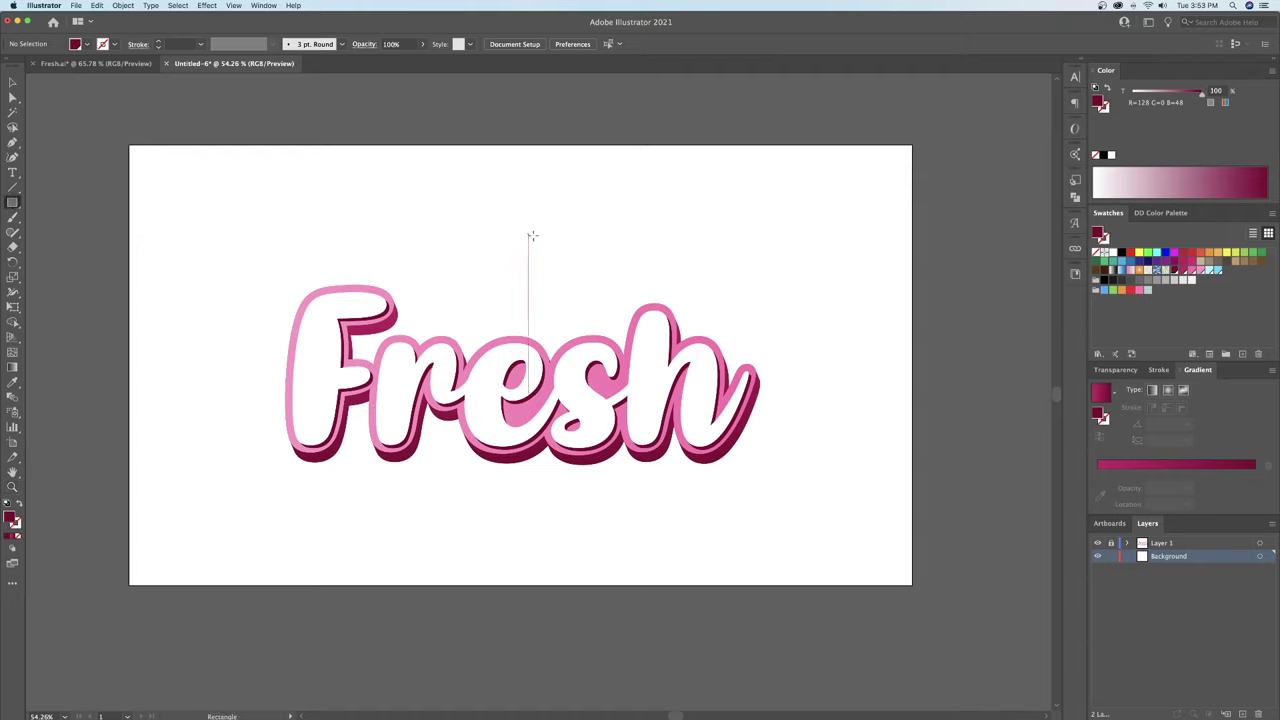
click(543, 279)
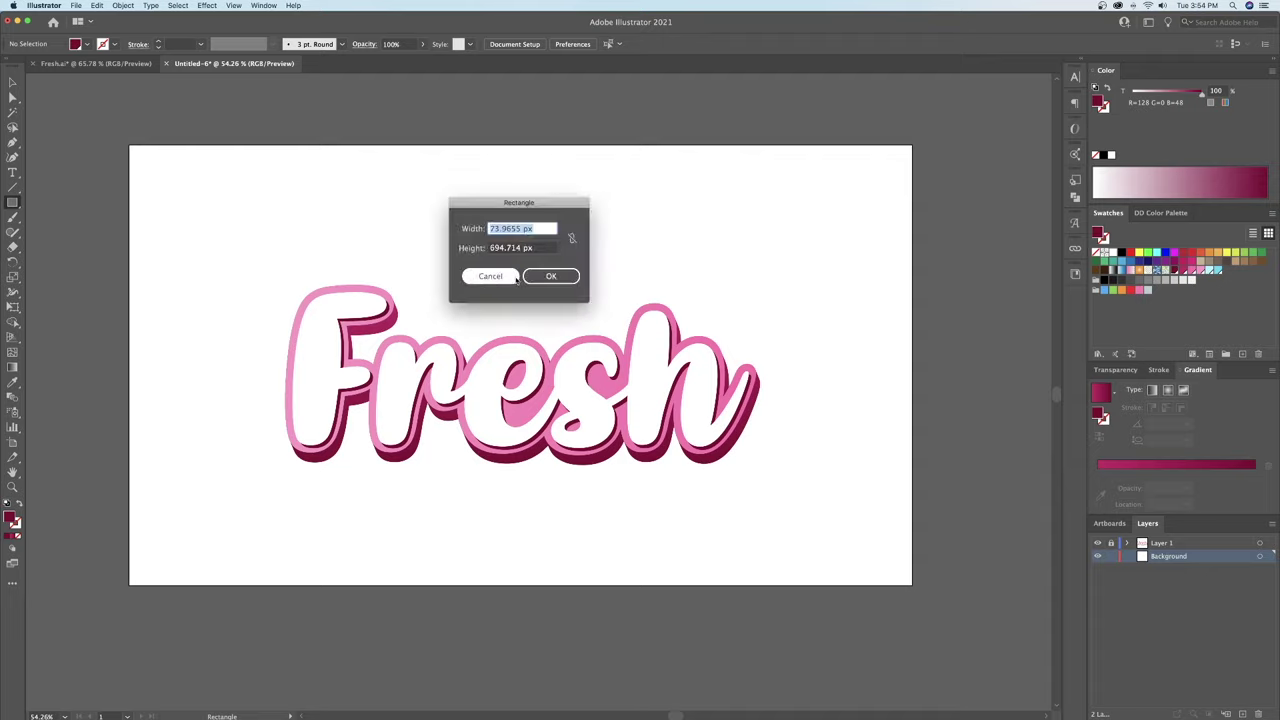
text(1920)
key(Tab)
text(1)
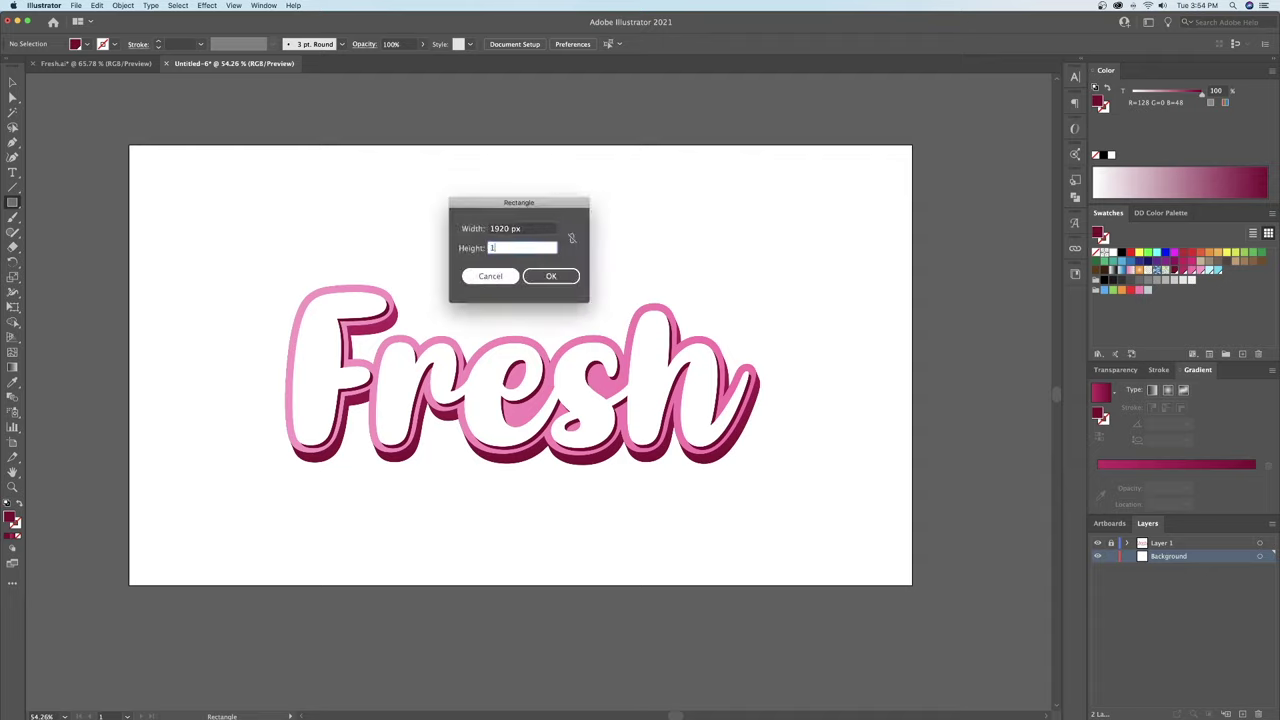
text(080)
key(Return)
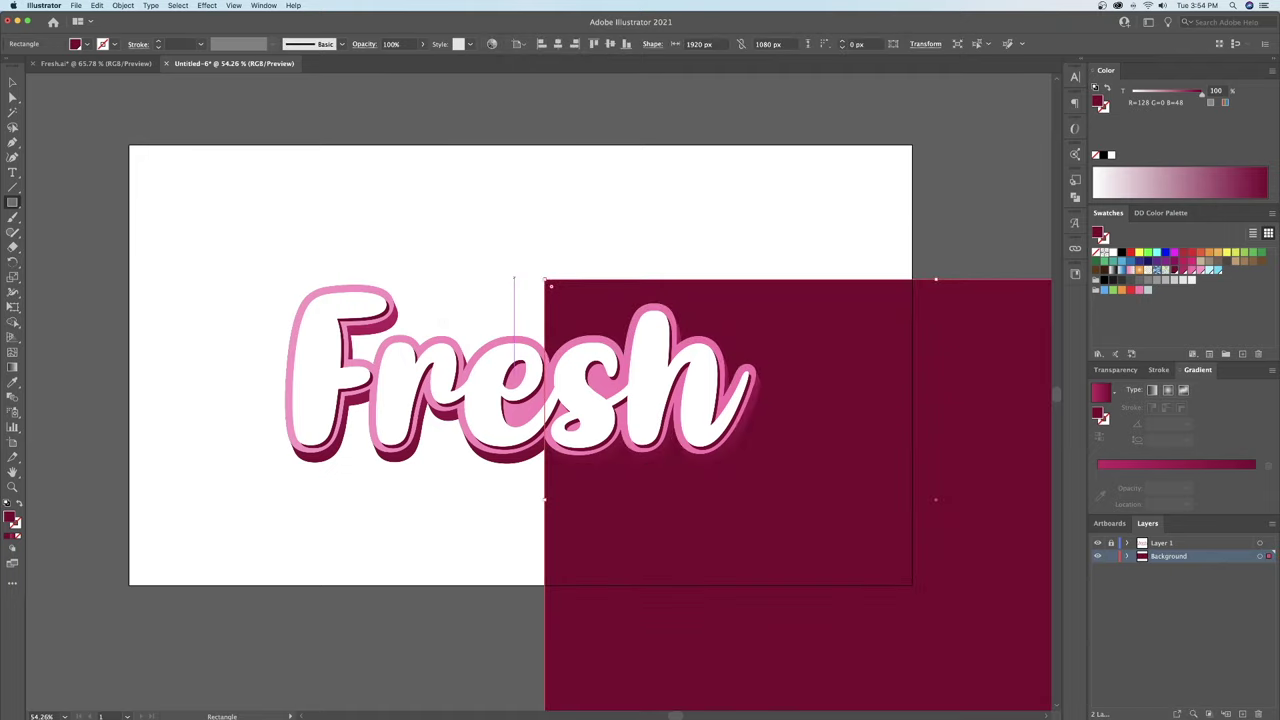
Align the background rectangle to the artboard's horizontal and vertical centre
key(v)
click(559, 45)
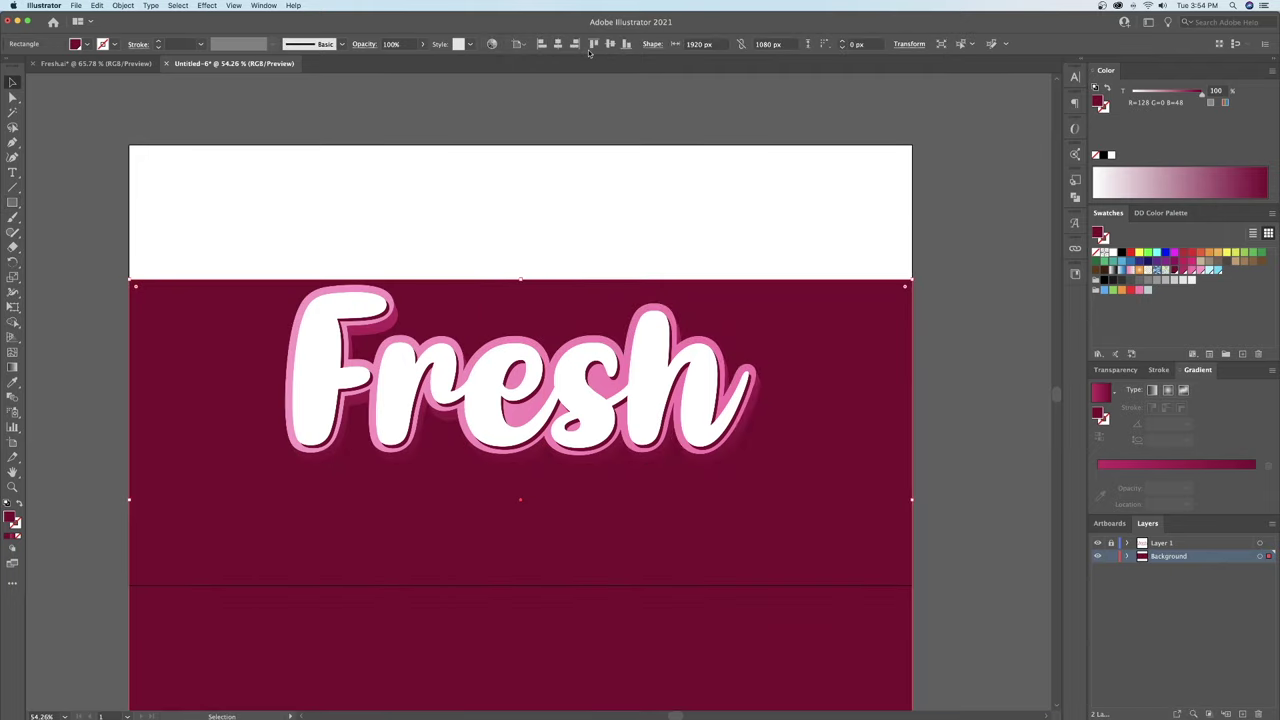
click(610, 44)
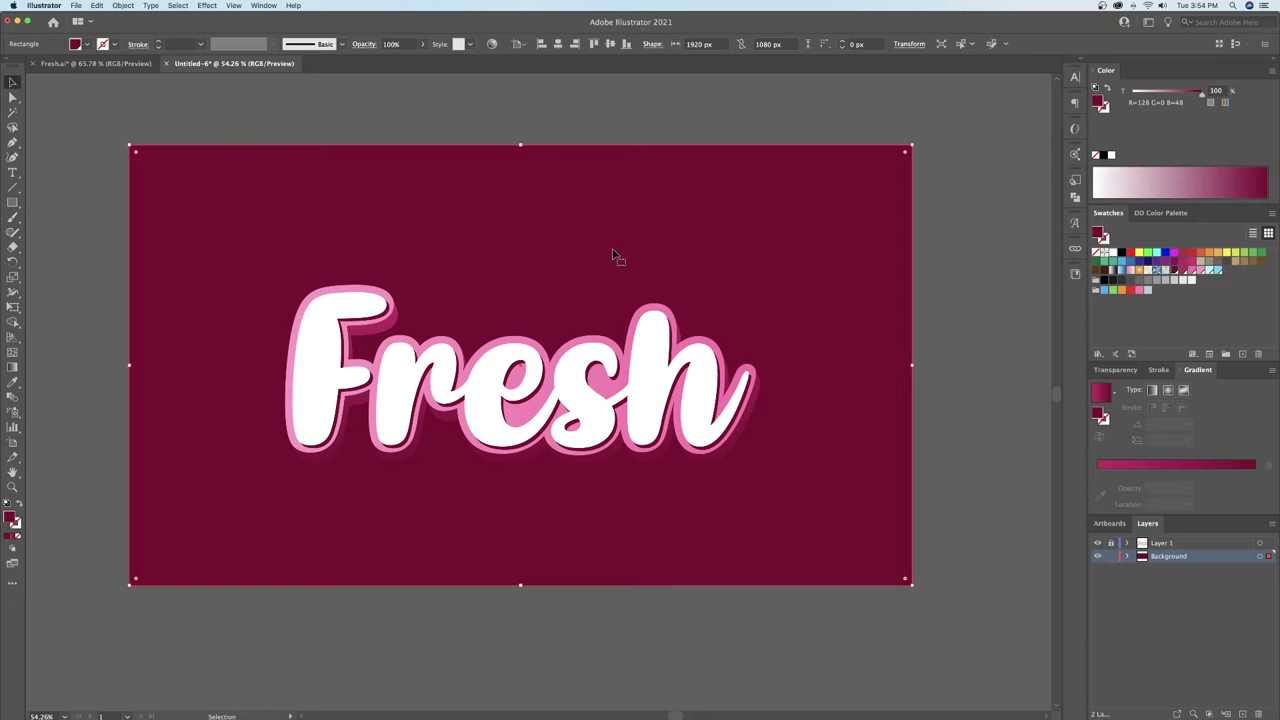
Fill the background rectangle with a radial gradient from light blue (R=171 G=243 B=255) in the centre to R=79 G=215 B=247, and deselect
scroll(632, 326, up, 2)
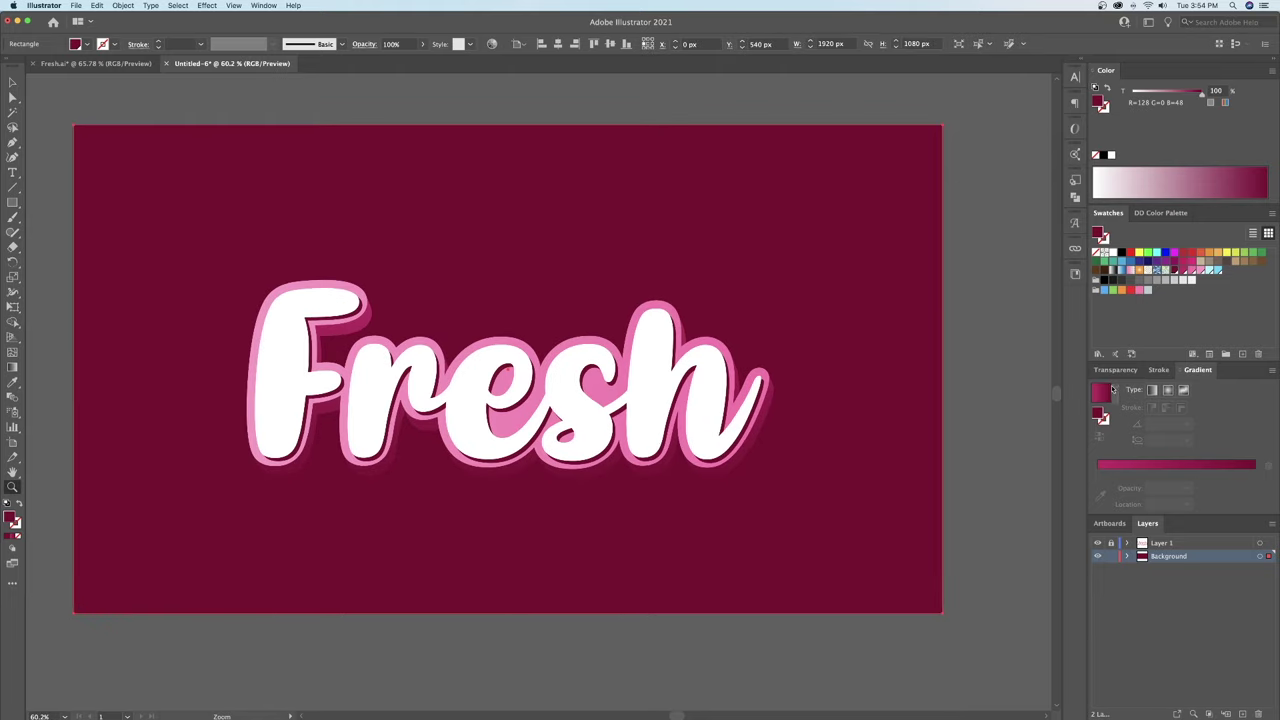
scroll(995, 442, up, 2)
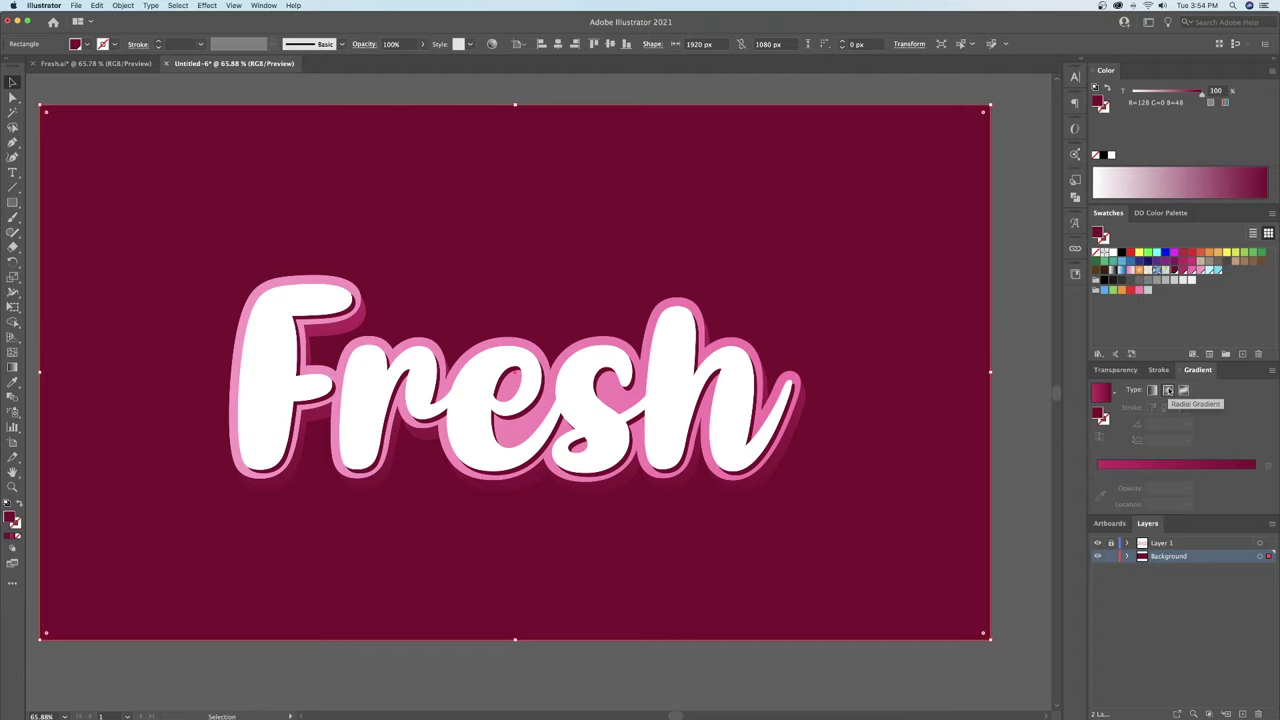
click(1168, 390)
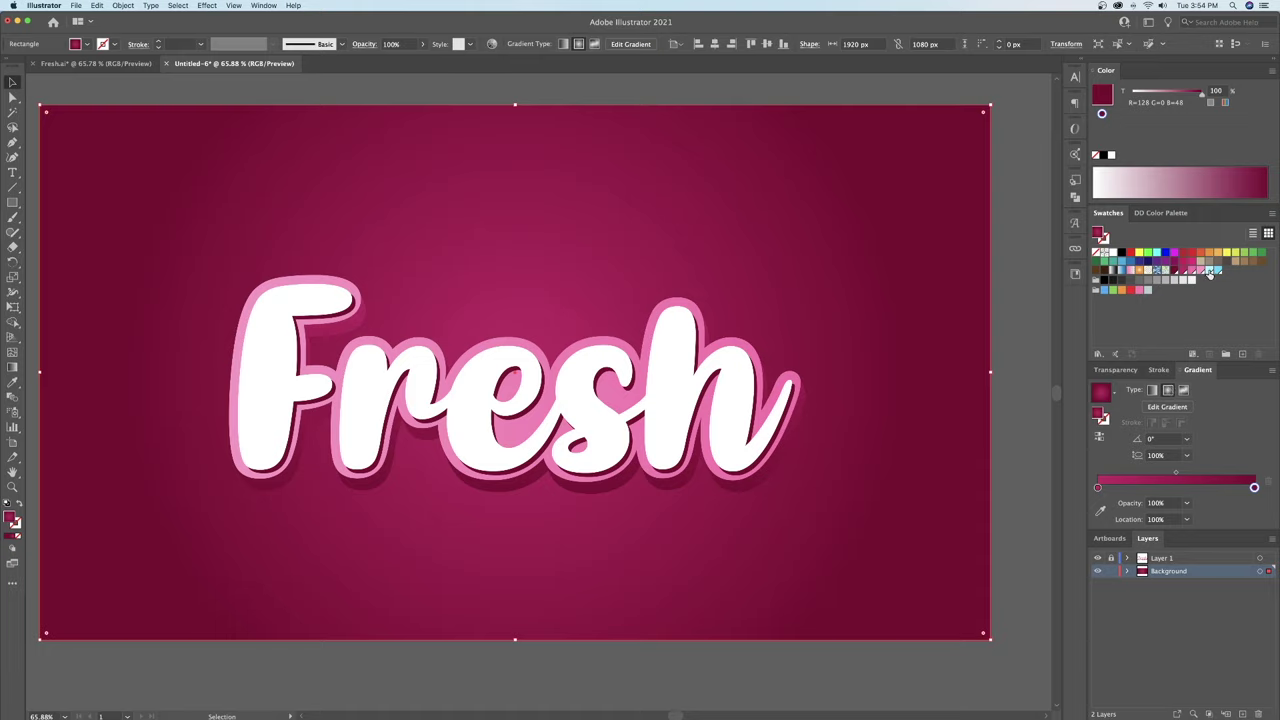
drag(1210, 273, 1098, 488)
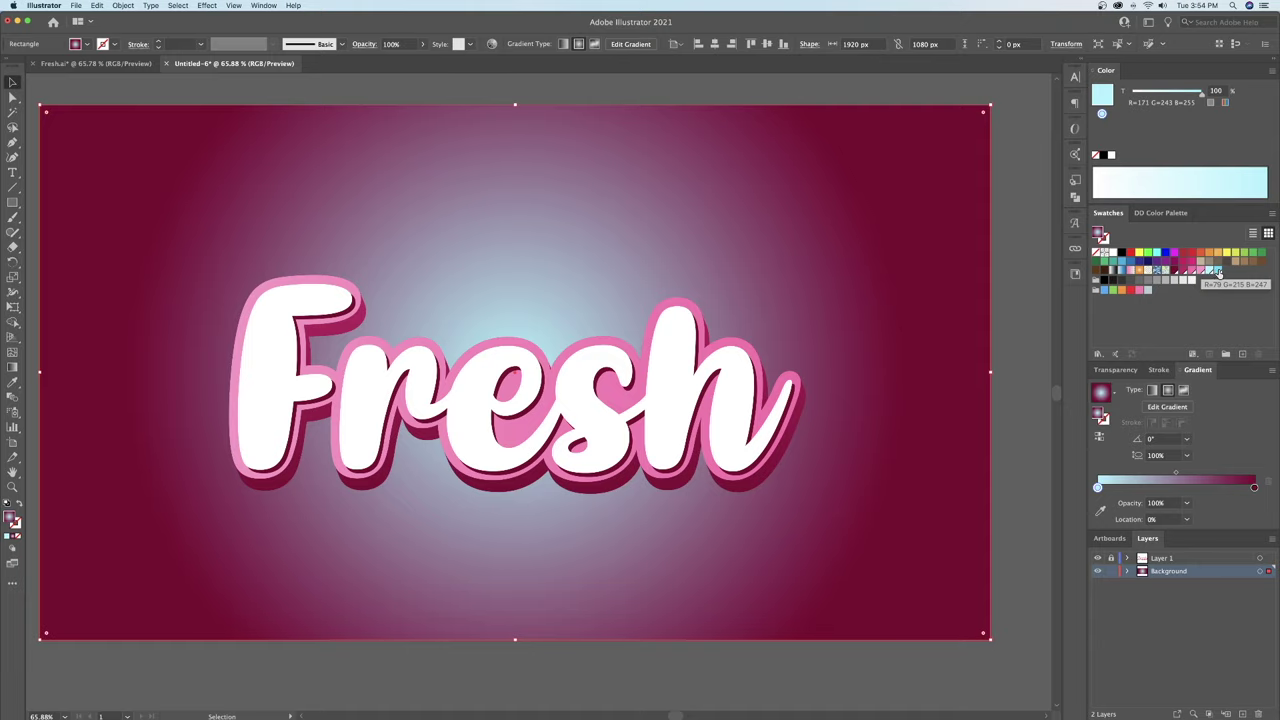
drag(1217, 272, 1255, 488)
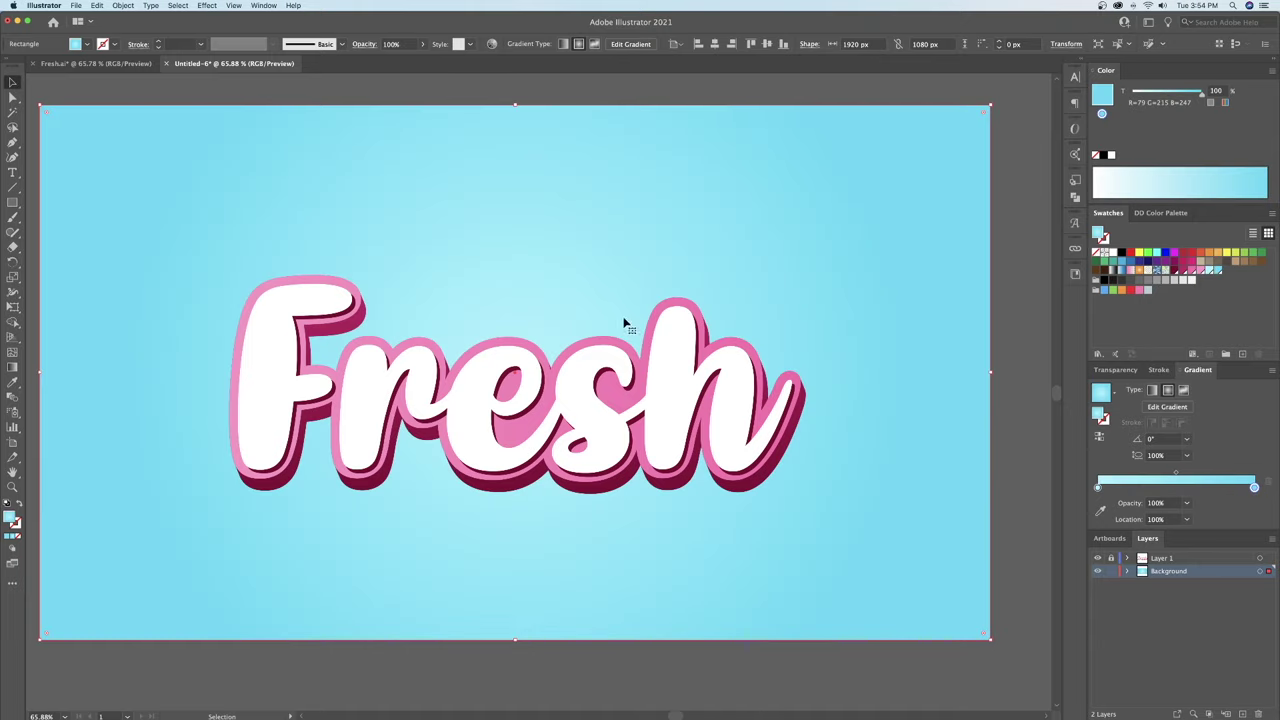
click(219, 101)
Lock the Background layer and unlock Layer 1
key(z)
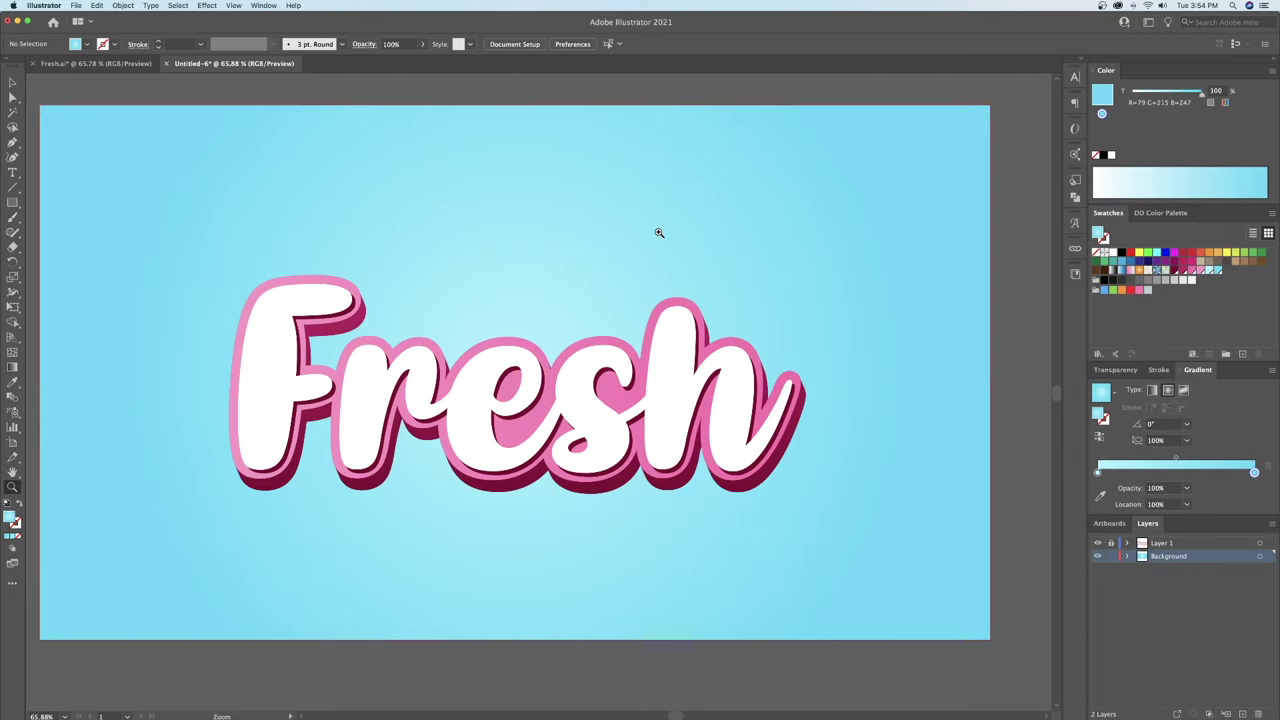
key(a)
key(z)
drag(706, 271, 583, 291)
drag(474, 336, 517, 314)
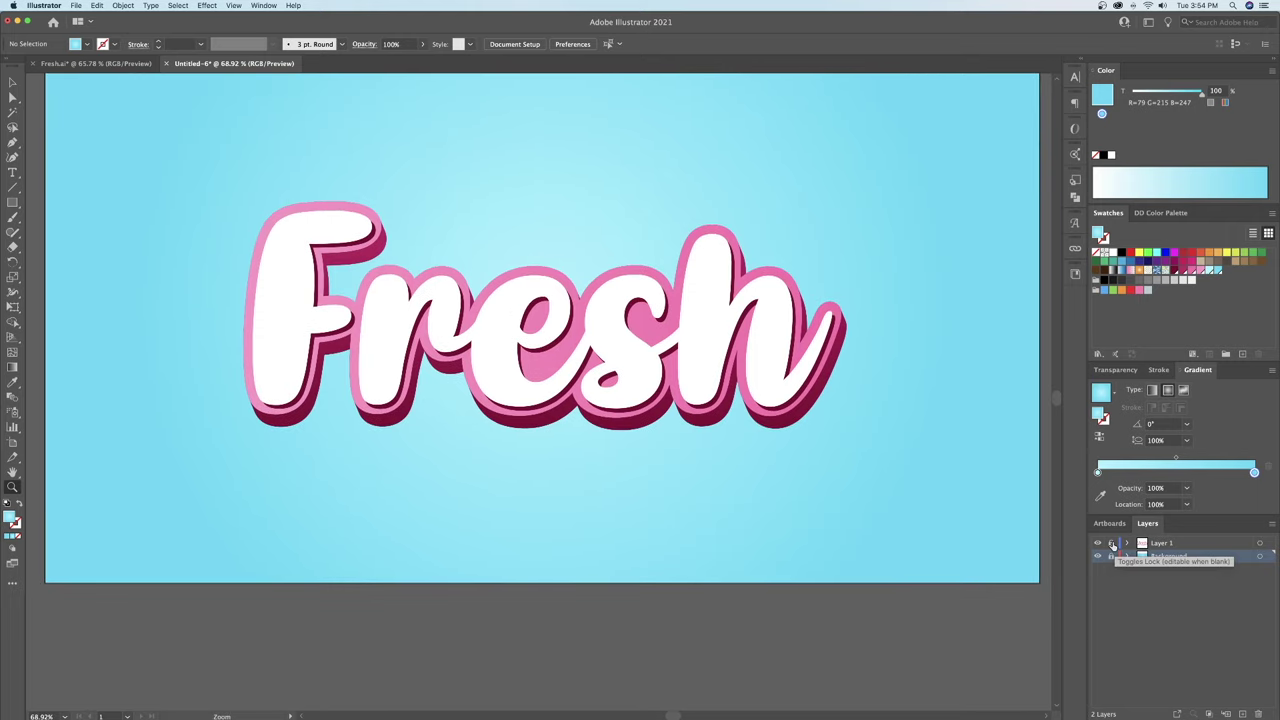
click(1112, 543)
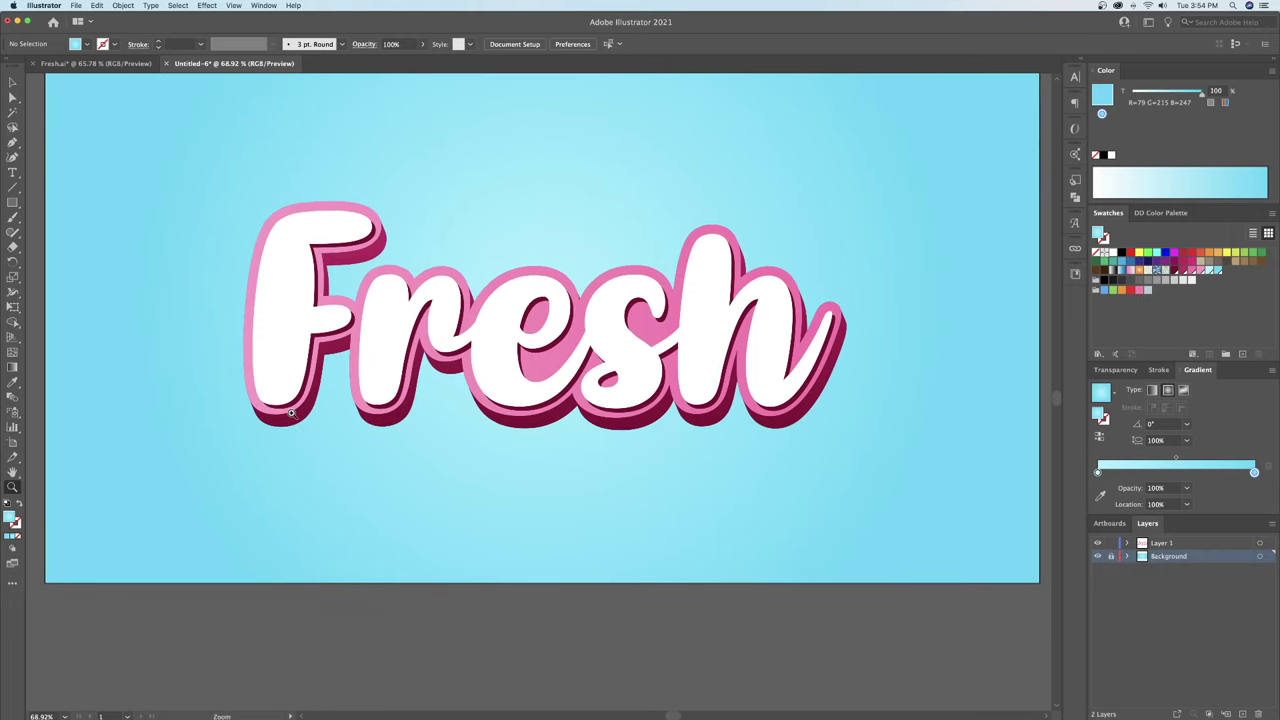
Select the burgundy gradient shadow shape behind the Fresh lettering and open the Stylize Drop Shadow effect settings for it
drag(293, 414, 440, 432)
drag(440, 432, 408, 441)
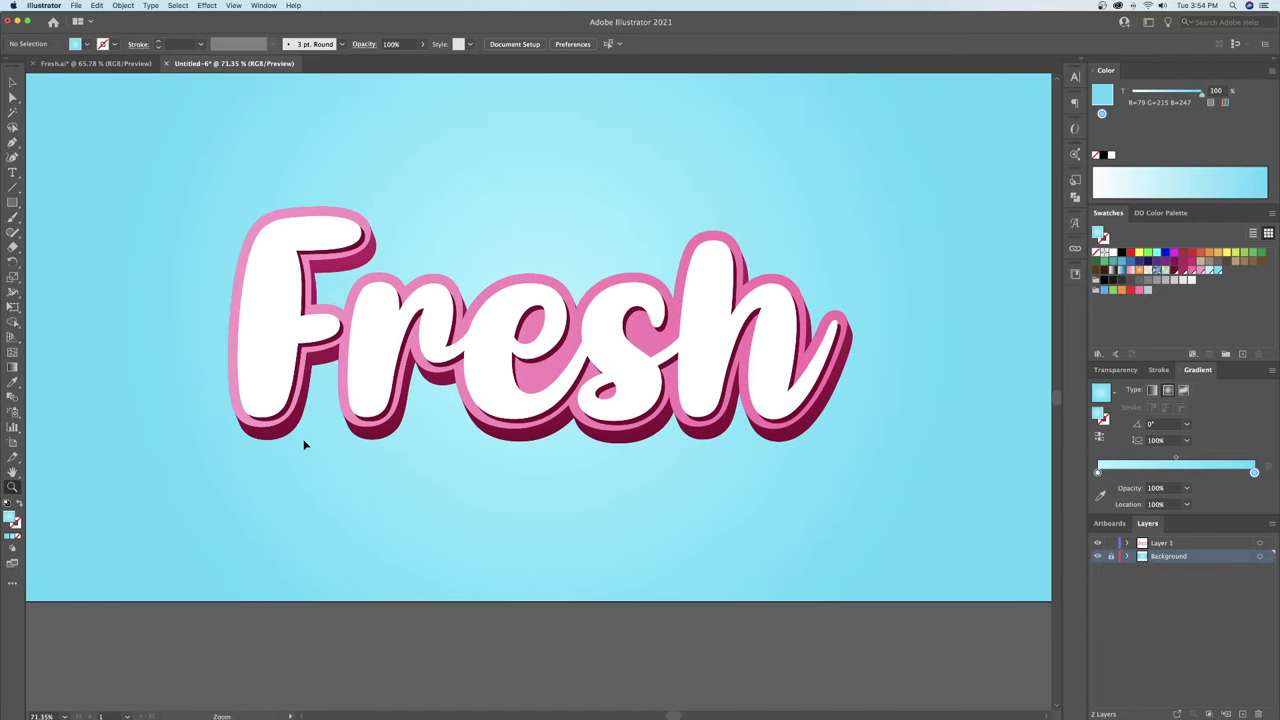
key(v)
key(z)
drag(319, 443, 359, 443)
key(v)
click(380, 433)
click(535, 653)
mouse_move(262, 434)
mouse_down()
mouse_move(292, 436)
mouse_move(272, 436)
mouse_up()
key(super+z)
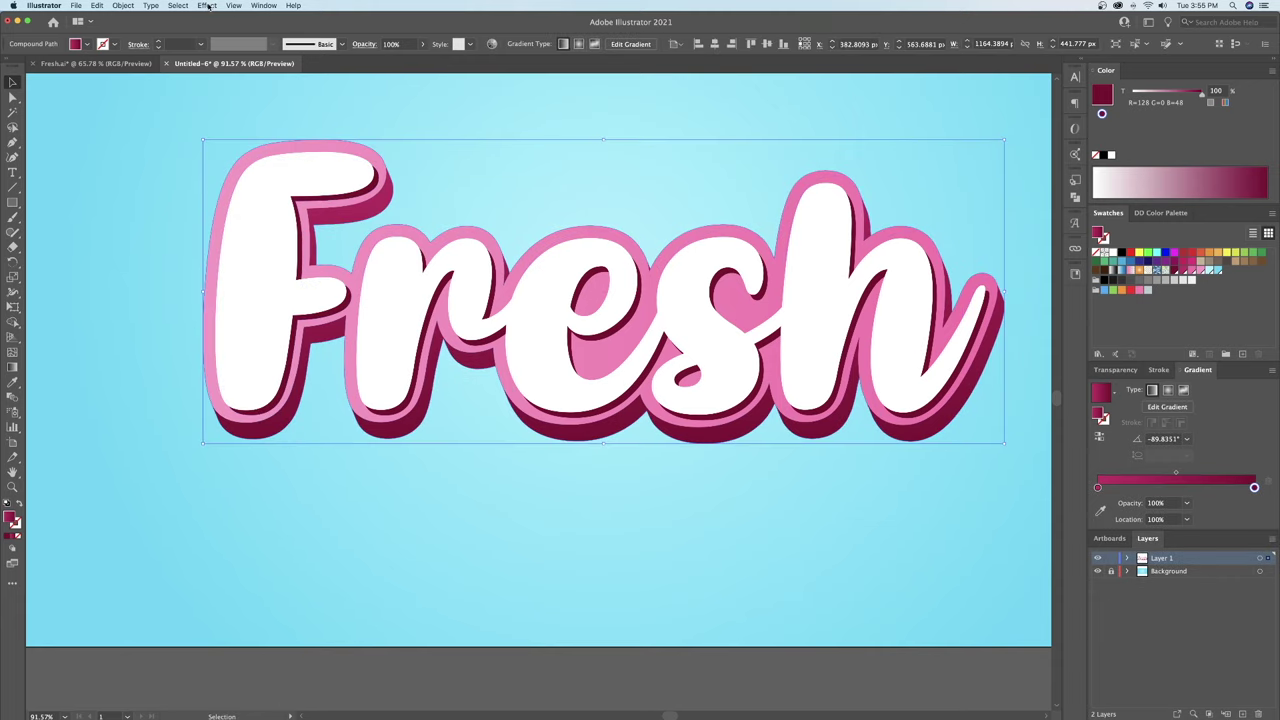
click(207, 6)
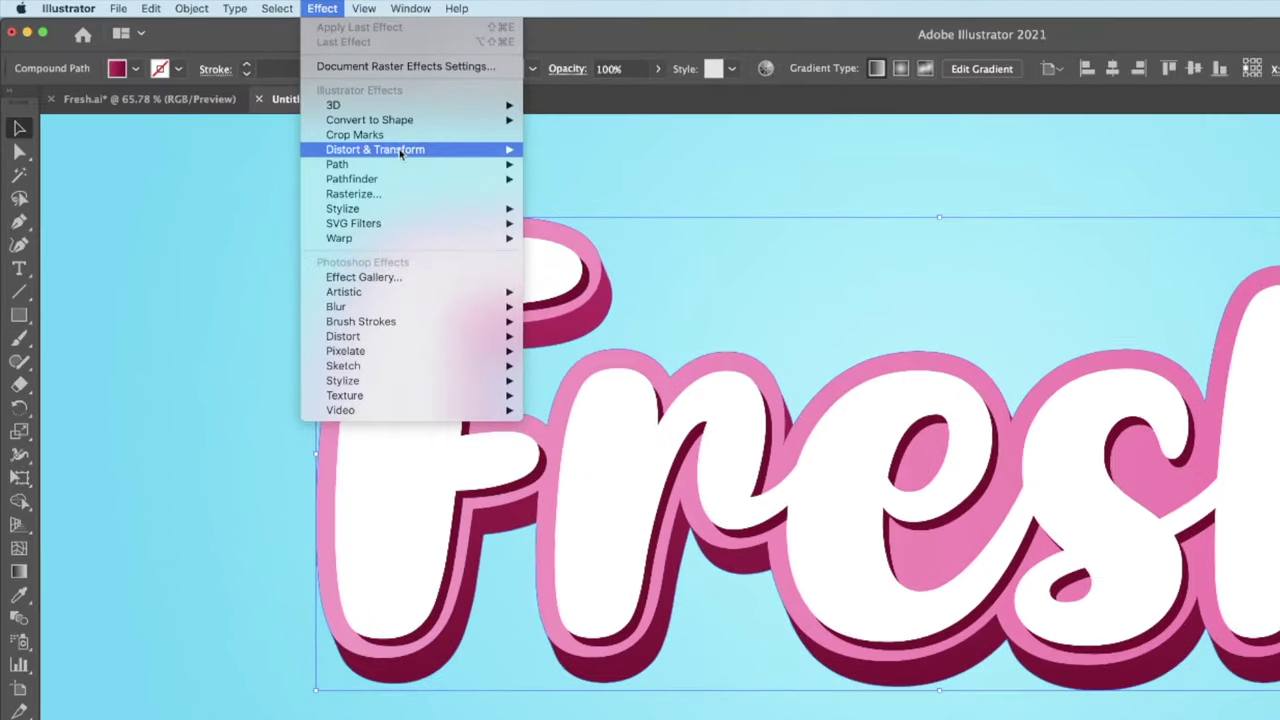
mouse_move(275, 134)
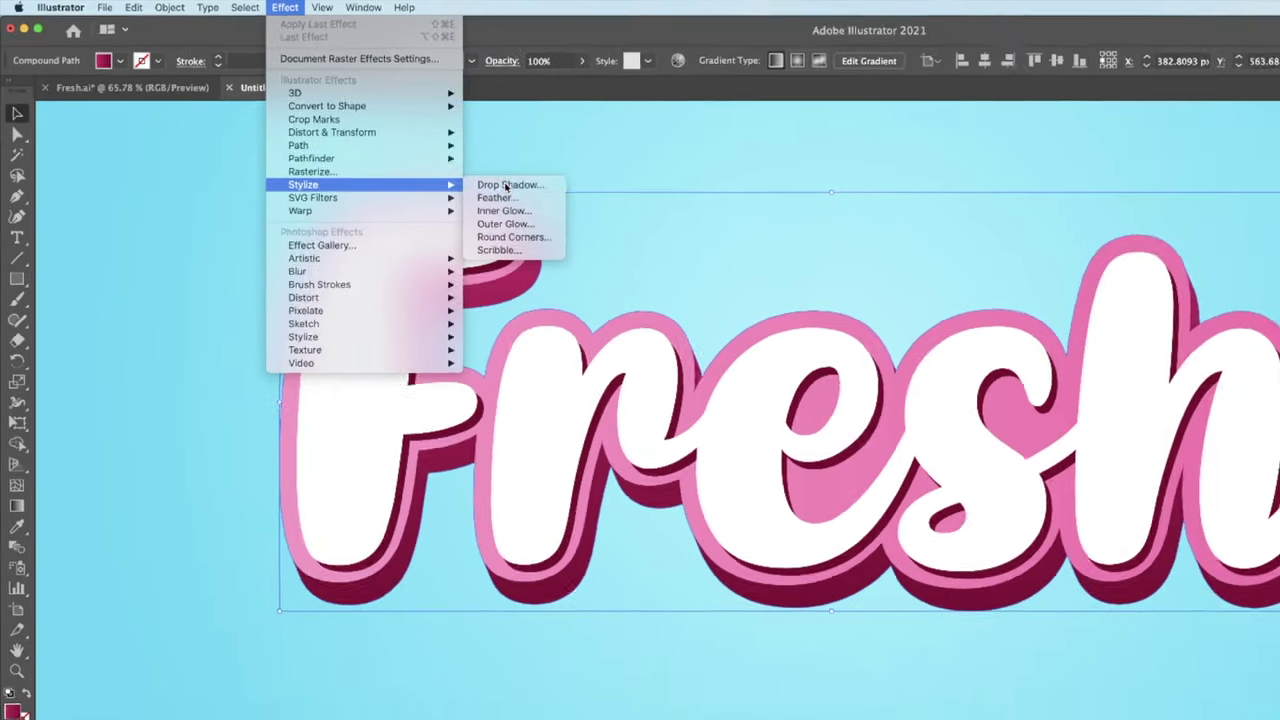
click(572, 209)
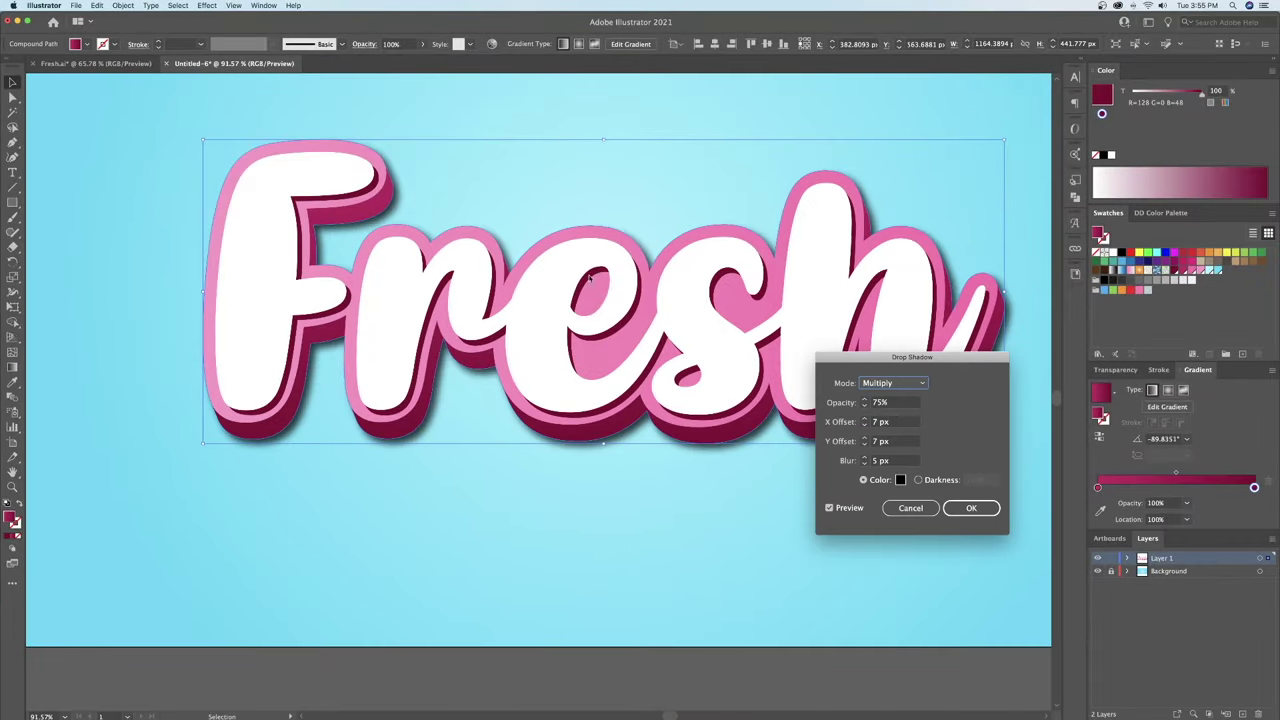
drag(888, 359, 724, 216)
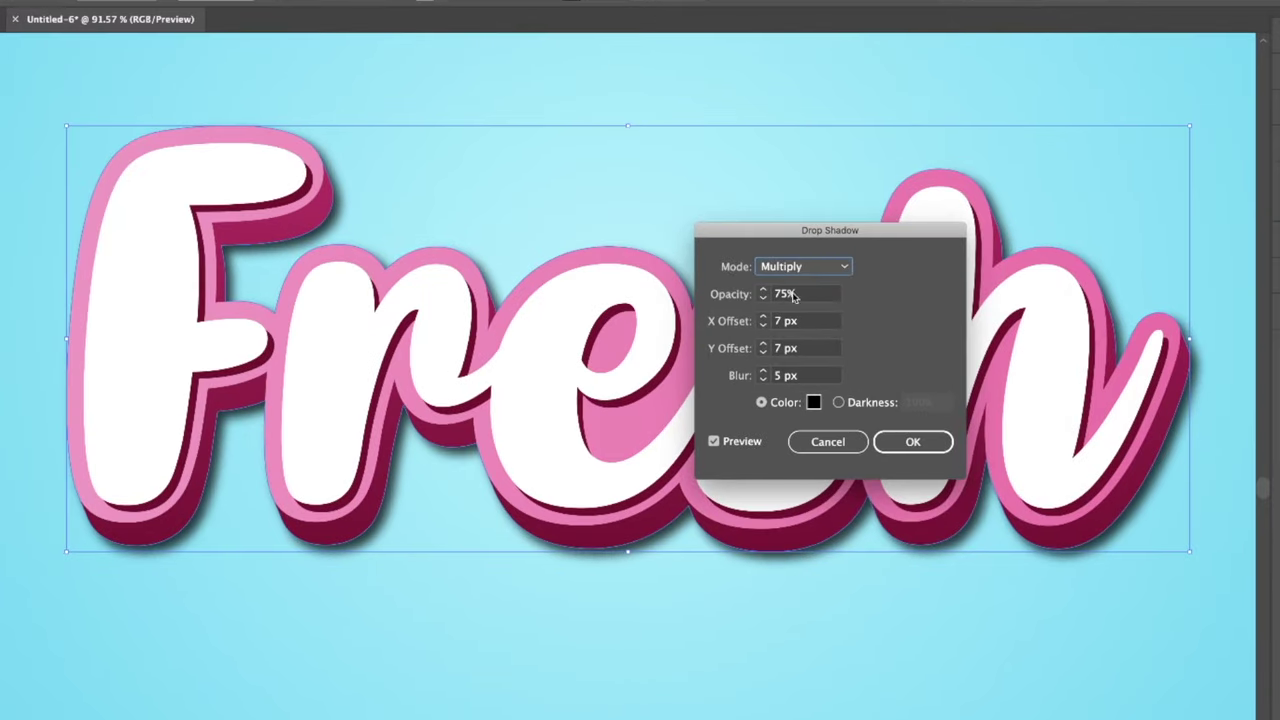
Set the drop shadow effect's opacity to 40%
click(725, 259)
key(shift+Down)
key(shift+Down)
key(shift+Down)
key(shift+Down)
key(shift+Down)
key(shift+Down)
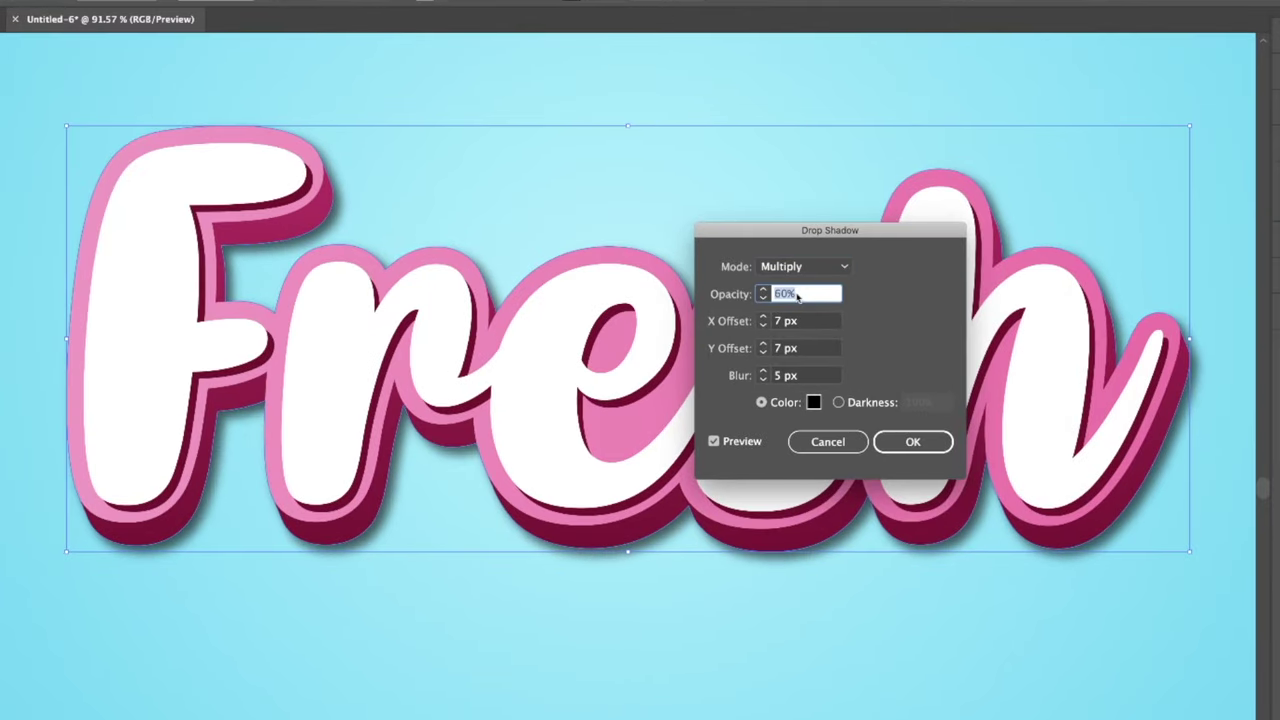
key(shift+Up)
key(shift+Up)
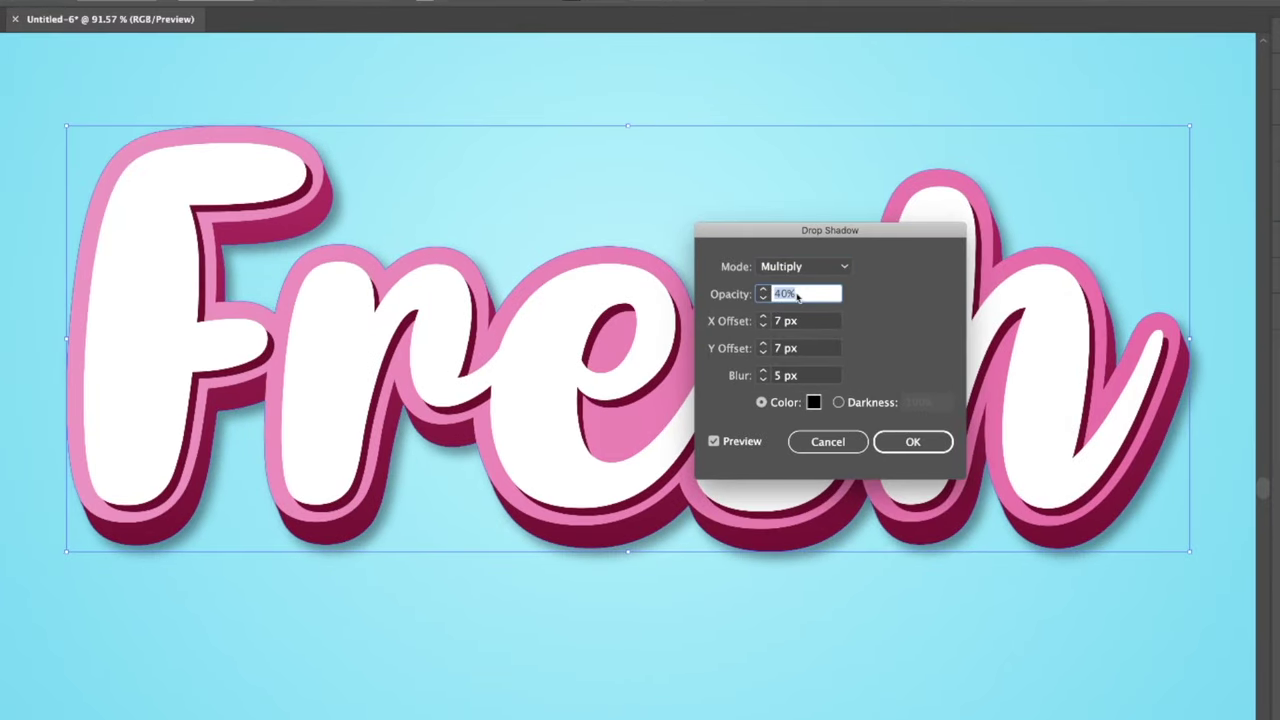
Set the drop shadow effect's X offset to 8 px
key(Tab)
key(Up)
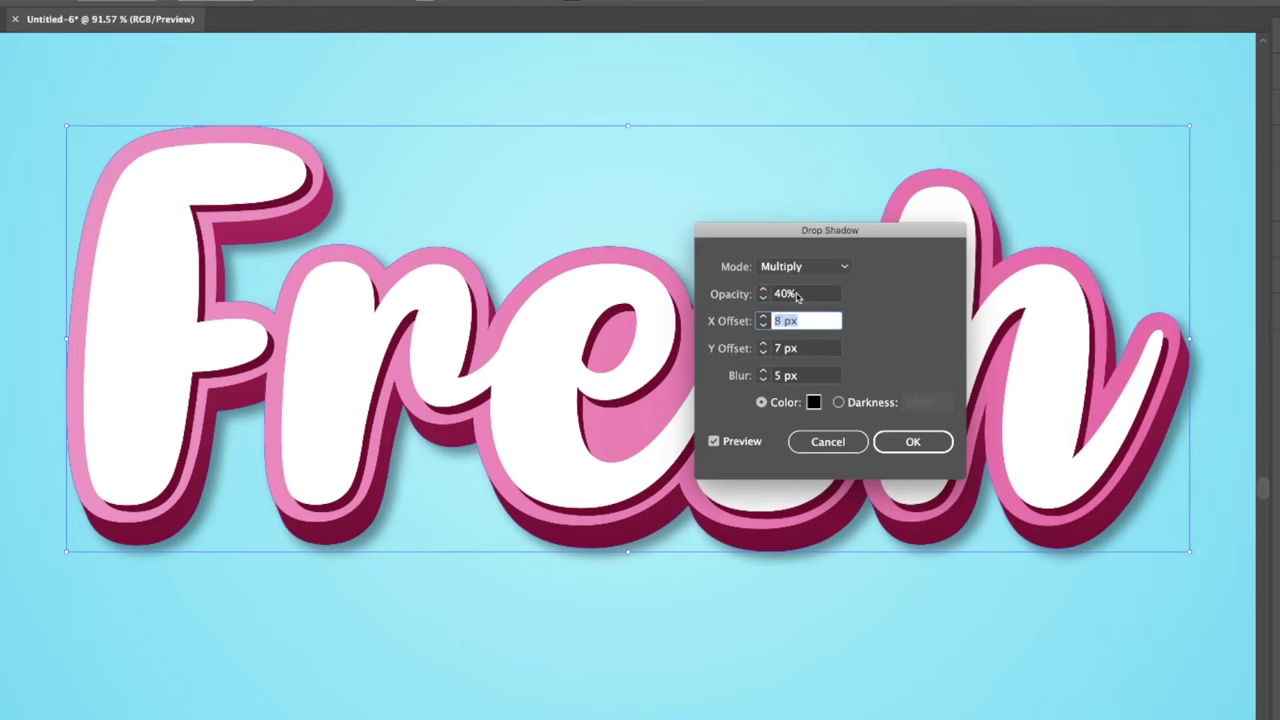
key(Down)
key(Down)
key(Up)
key(Tab)
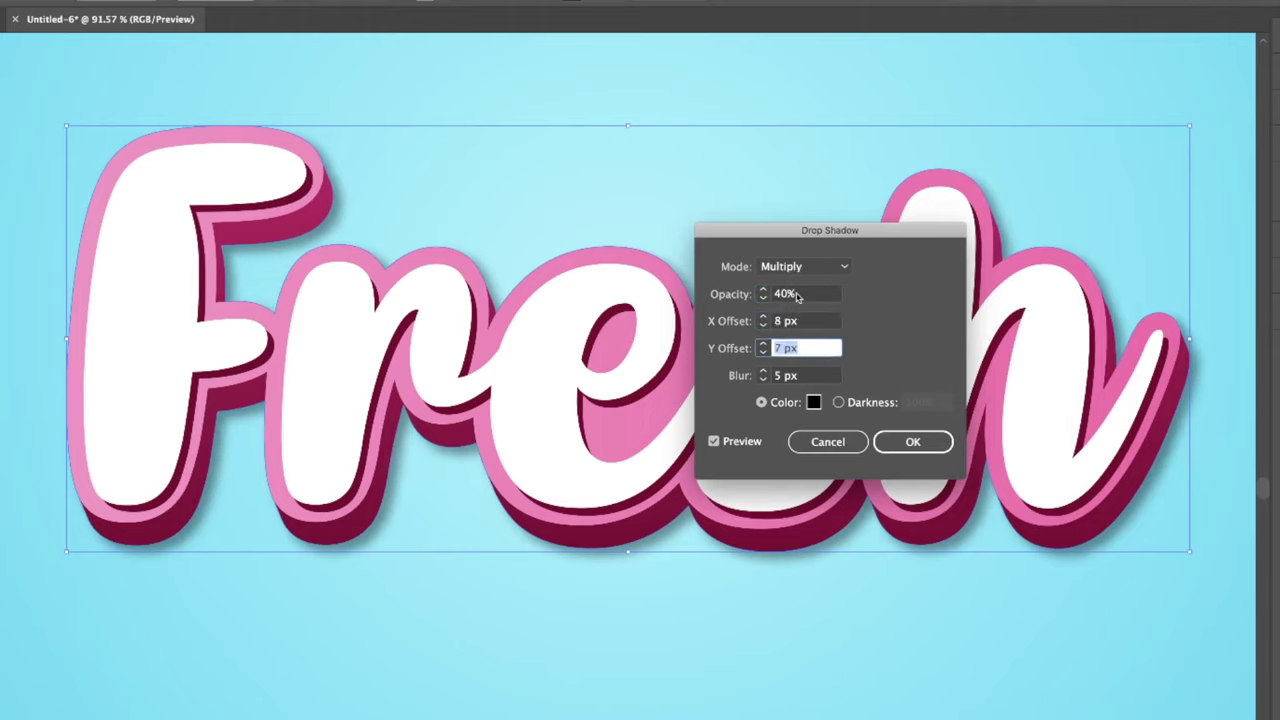
Set the drop shadow effect's blur to 6 px, apply the effect and deselect the shape
key(Tab)
key(shift+Up)
key(Down)
key(Down)
key(Down)
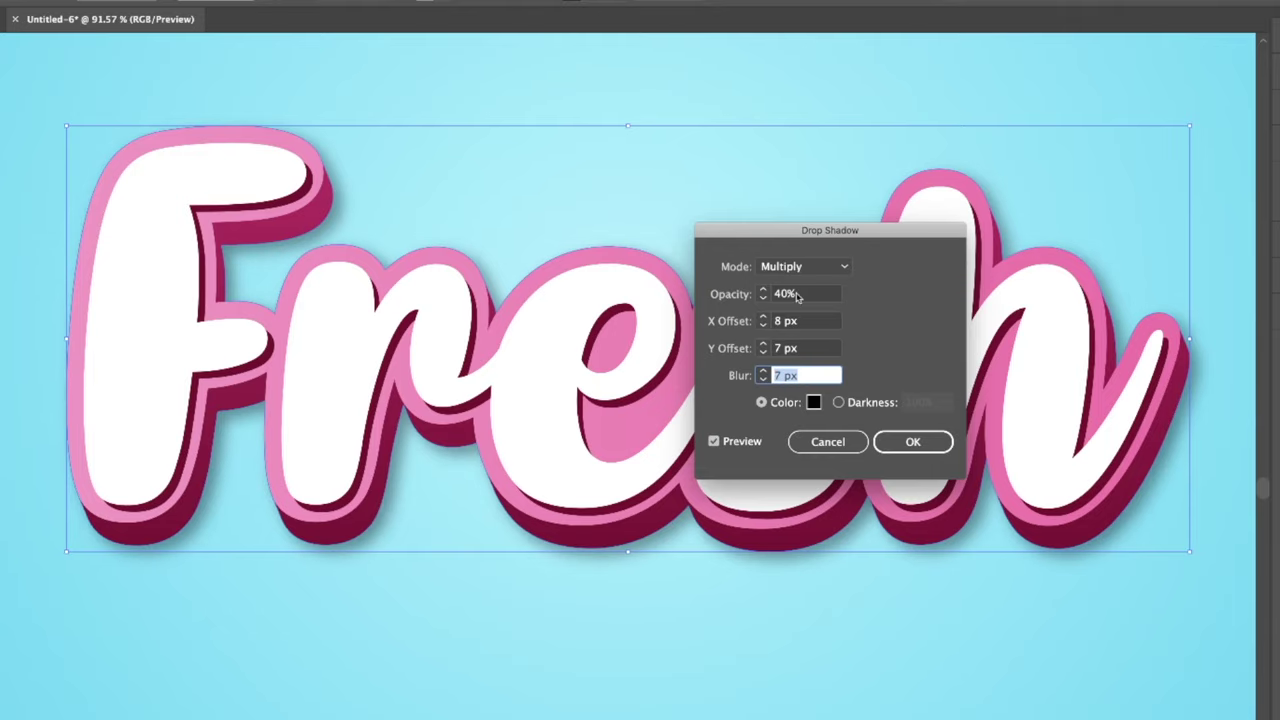
key(shift+Tab)
key(shift+Tab)
key(shift+Tab)
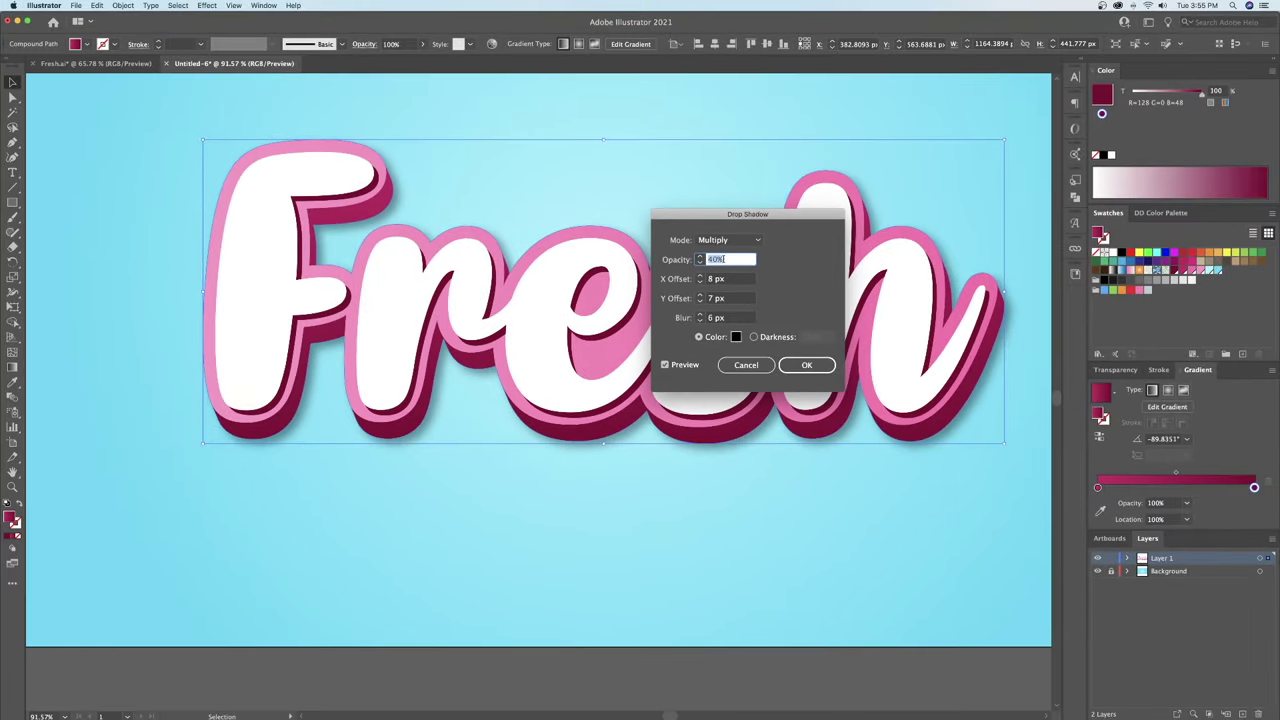
key(Return)
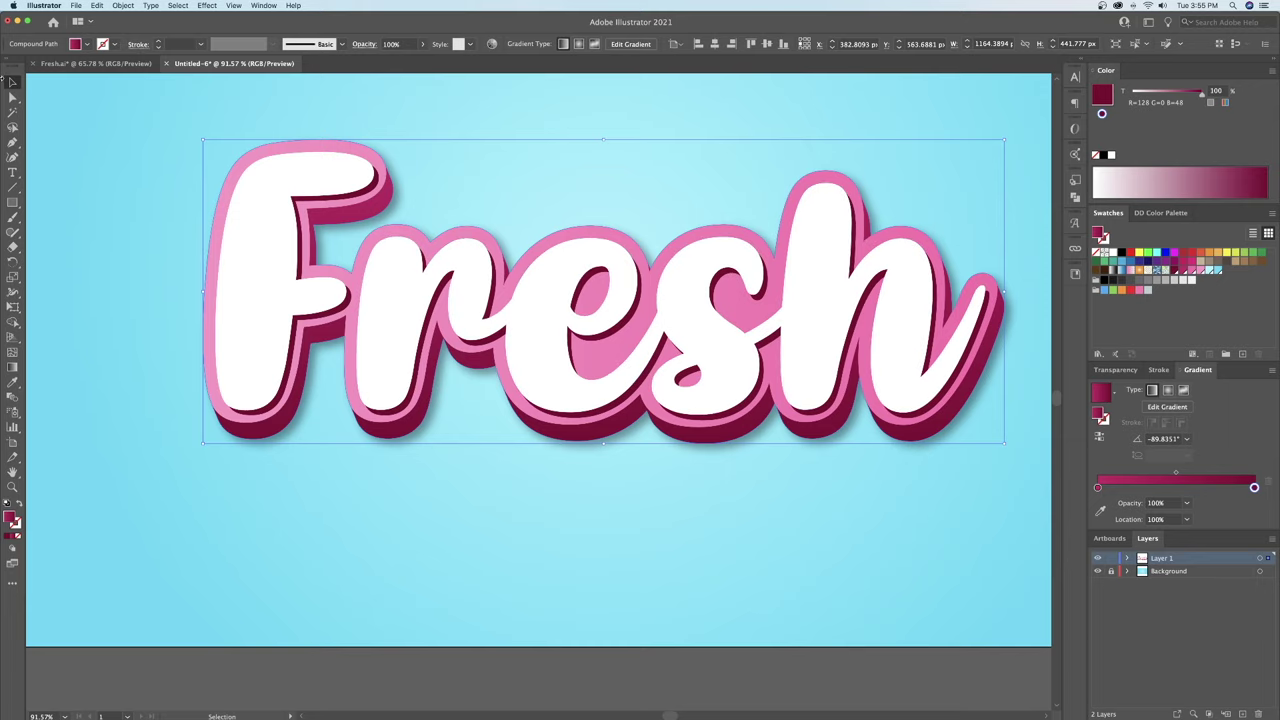
click(154, 119)
key(z)
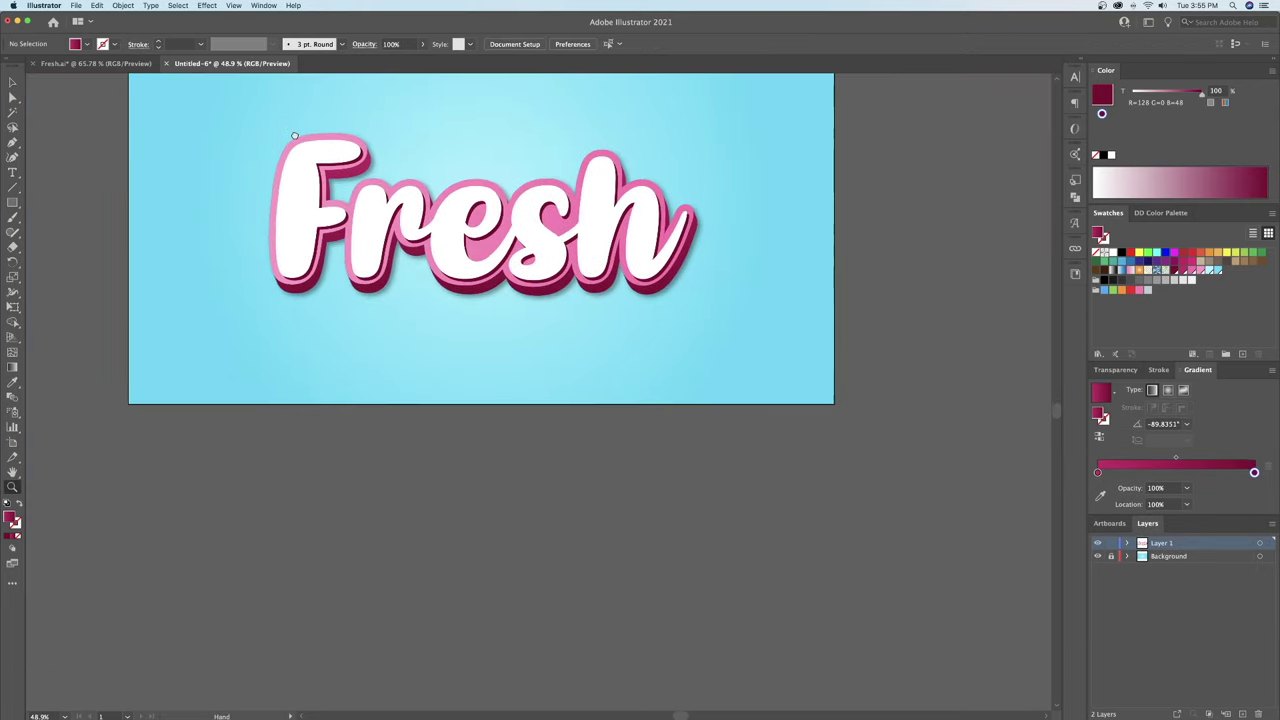